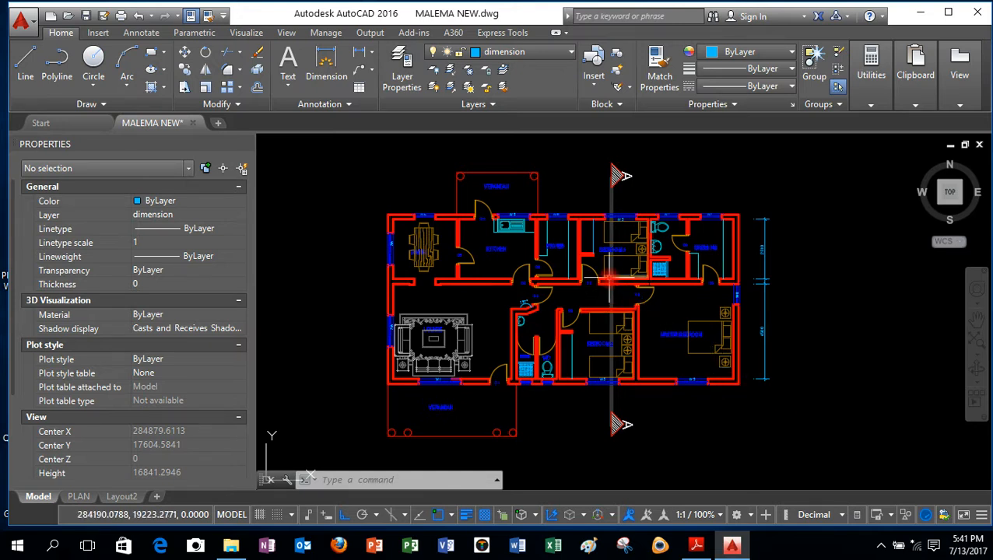
Step: Rotate the entire floor plan, including its section markers and dimensions, 90° counterclockwise about a point on the passage near the section line
{"action": "scroll", "coordinate": [610, 276], "scroll_direction": "up", "scroll_amount": 6}
{"action": "scroll", "coordinate": [611, 277], "scroll_direction": "down", "scroll_amount": 4}
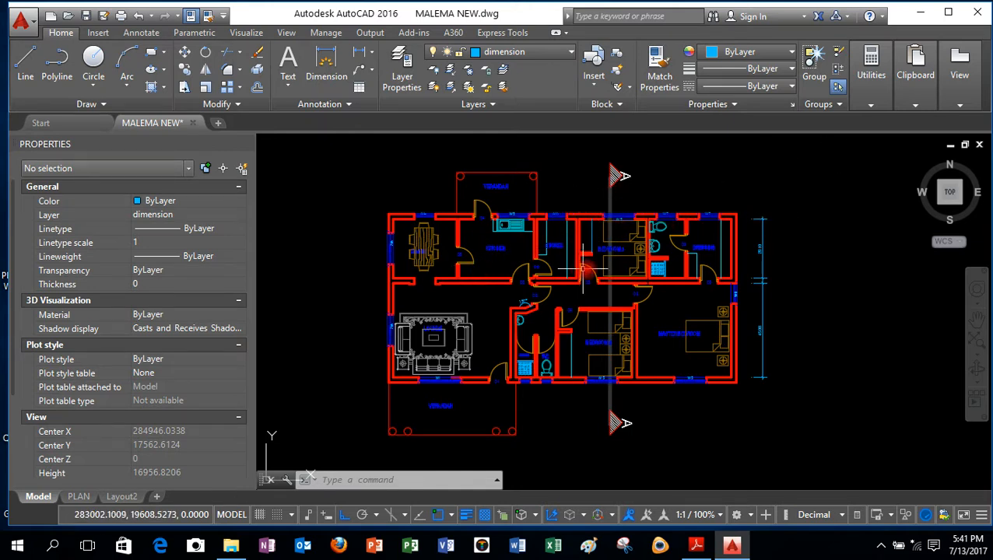
{"action": "scroll", "coordinate": [595, 286], "scroll_direction": "down", "scroll_amount": 2}
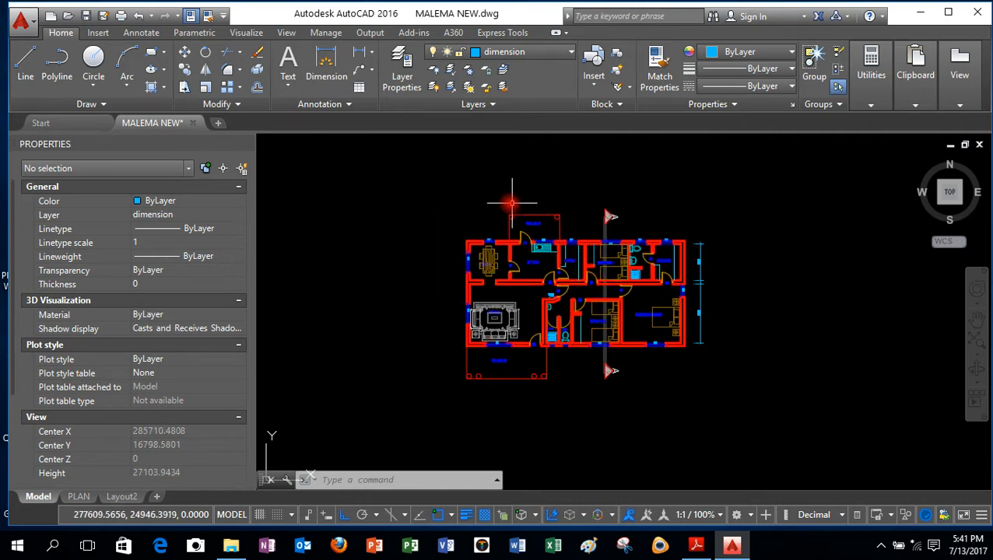
{"action": "left_click", "coordinate": [207, 54]}
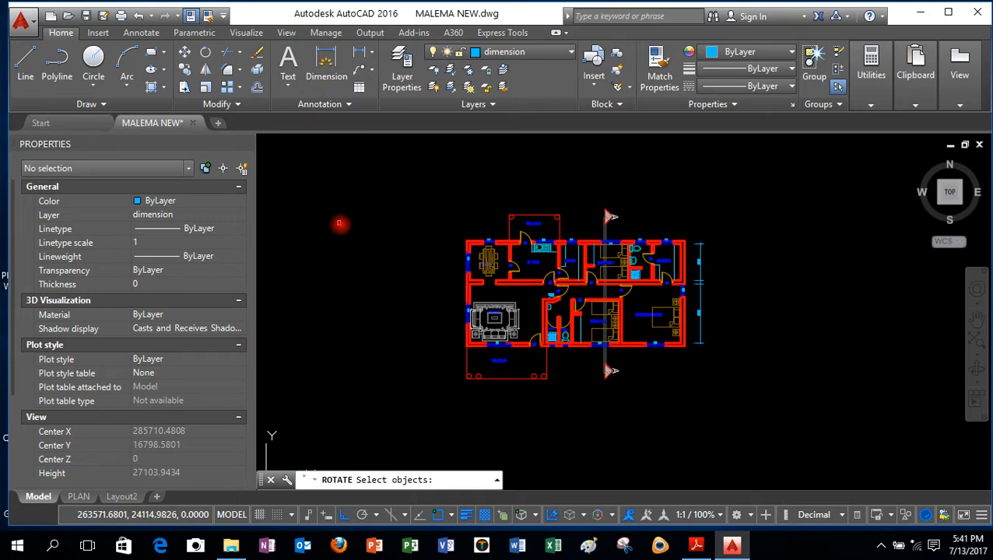
{"action": "left_click", "coordinate": [438, 188]}
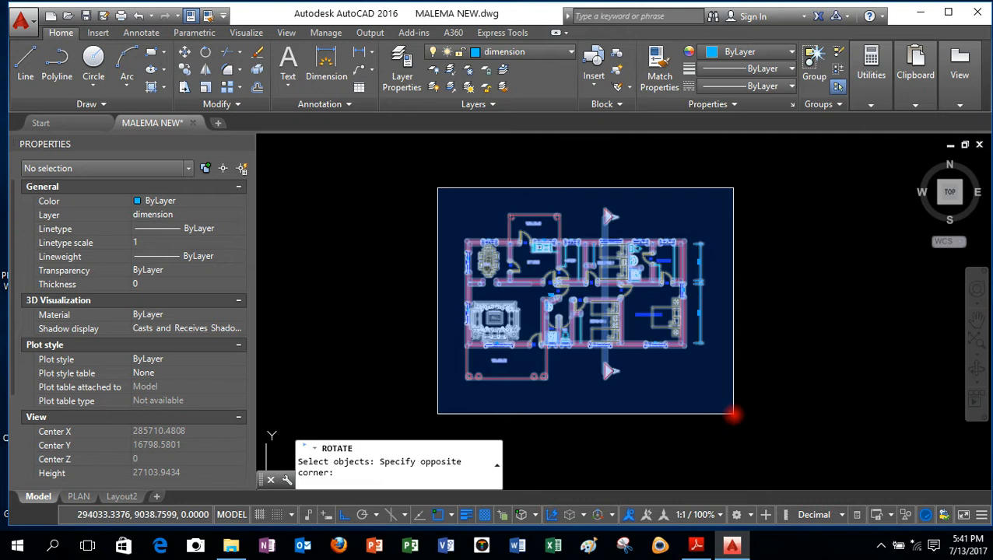
{"action": "left_click", "coordinate": [733, 415]}
{"action": "key", "text": "Return"}
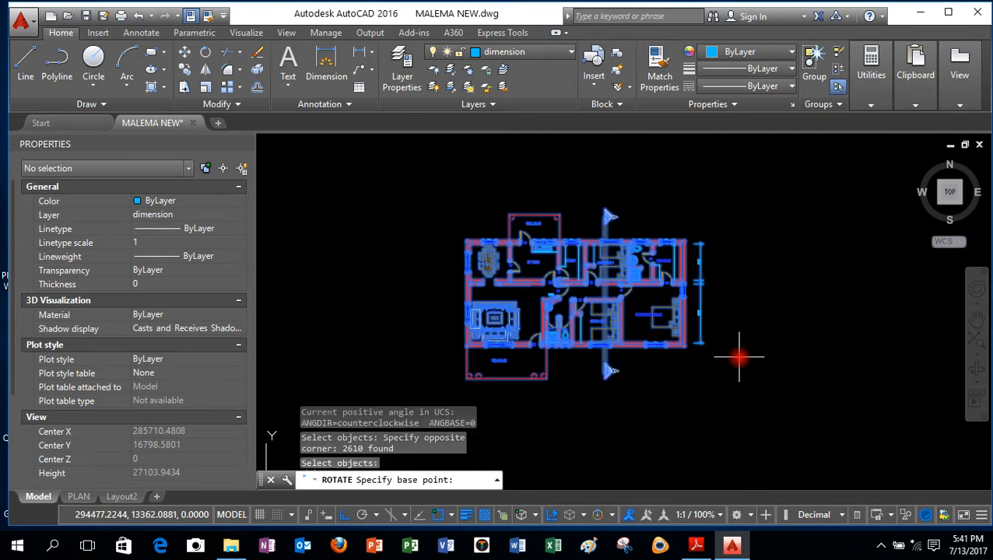
{"action": "scroll", "coordinate": [594, 293], "scroll_direction": "up", "scroll_amount": 4}
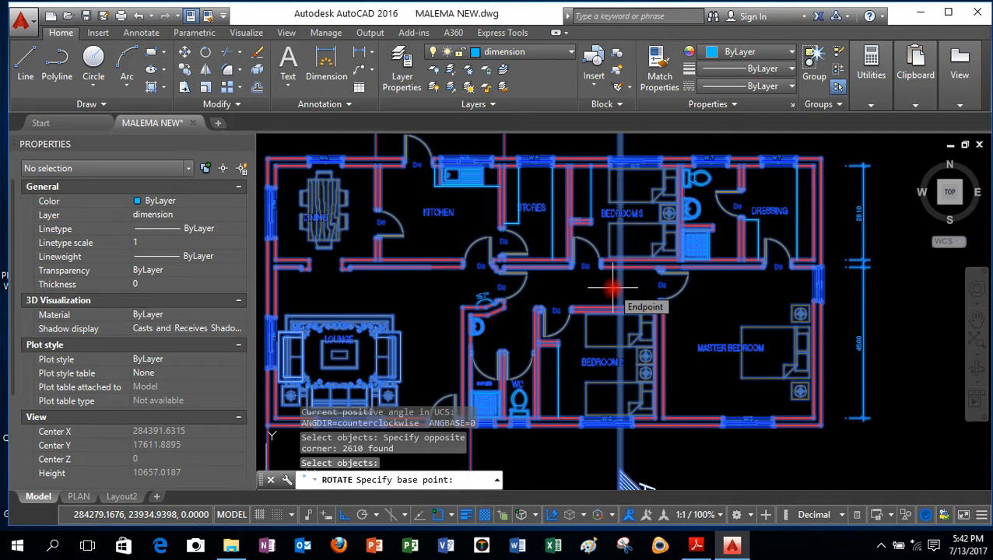
{"action": "left_click", "coordinate": [612, 290]}
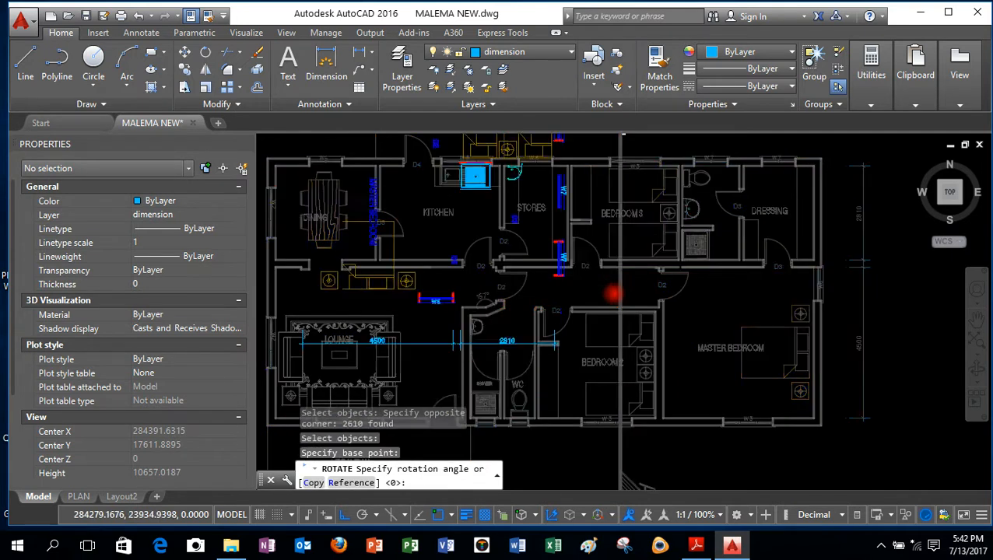
{"action": "scroll", "coordinate": [615, 294], "scroll_direction": "down", "scroll_amount": 4}
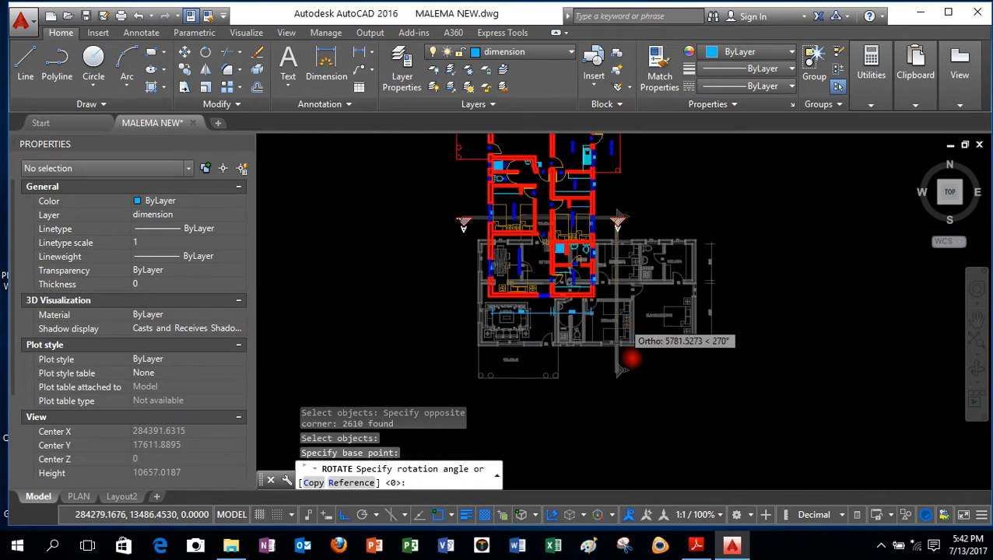
{"action": "scroll", "coordinate": [638, 342], "scroll_direction": "down", "scroll_amount": 5}
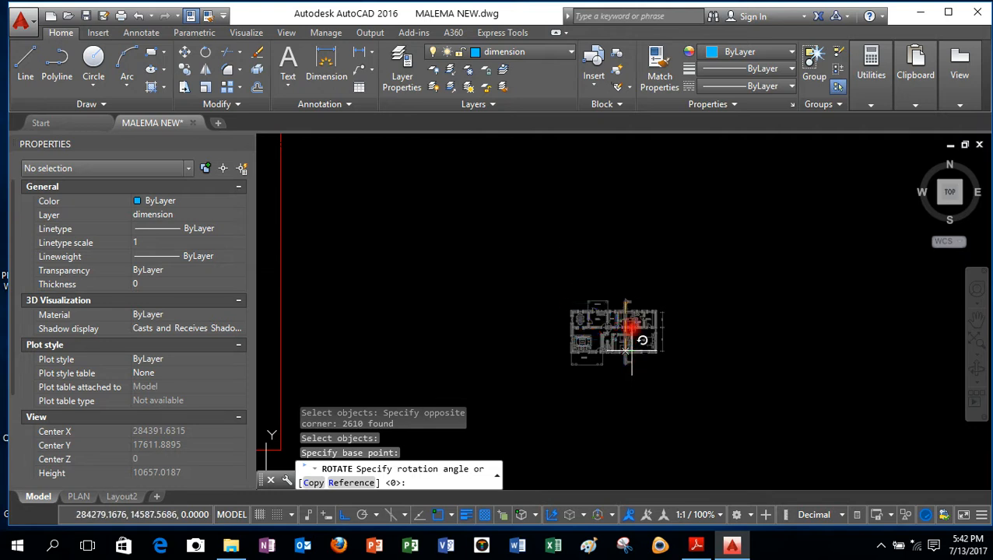
{"action": "left_click", "coordinate": [622, 241]}
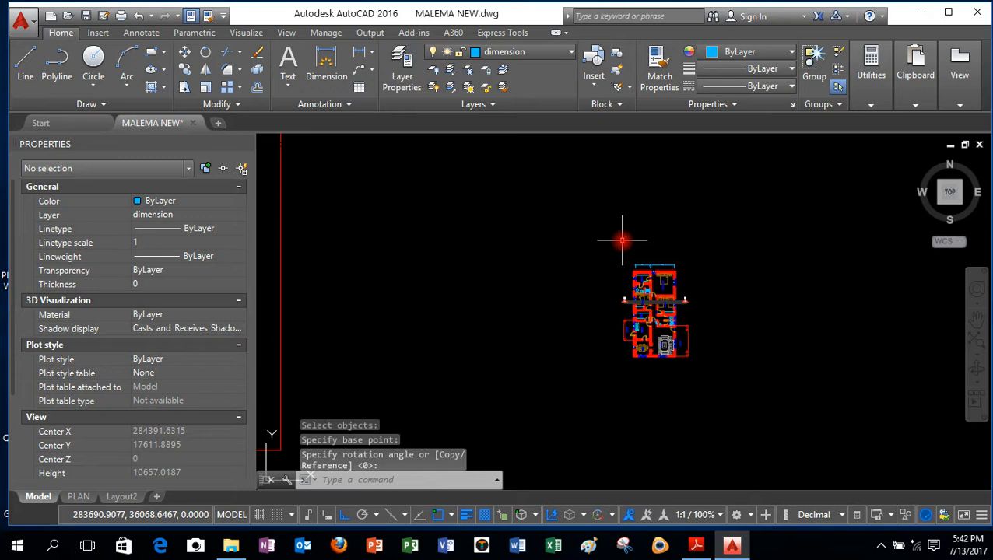
Step: Draw vertical construction lines through the outer and inner faces of Bedroom 2's exterior window wall
{"action": "scroll", "coordinate": [668, 291], "scroll_direction": "up", "scroll_amount": 5}
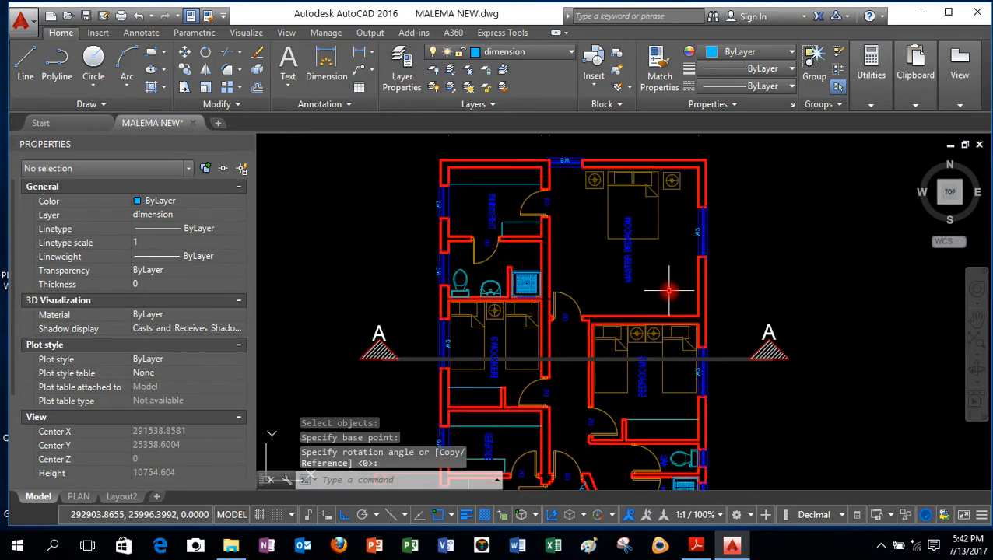
{"action": "scroll", "coordinate": [671, 271], "scroll_direction": "down", "scroll_amount": 2}
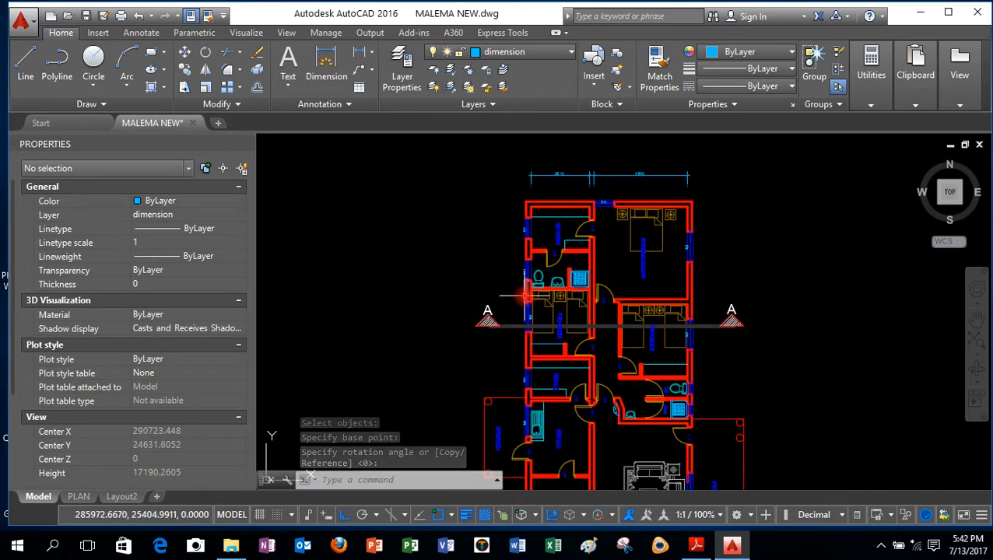
{"action": "scroll", "coordinate": [523, 296], "scroll_direction": "up", "scroll_amount": 2}
{"action": "scroll", "coordinate": [525, 297], "scroll_direction": "down", "scroll_amount": 3}
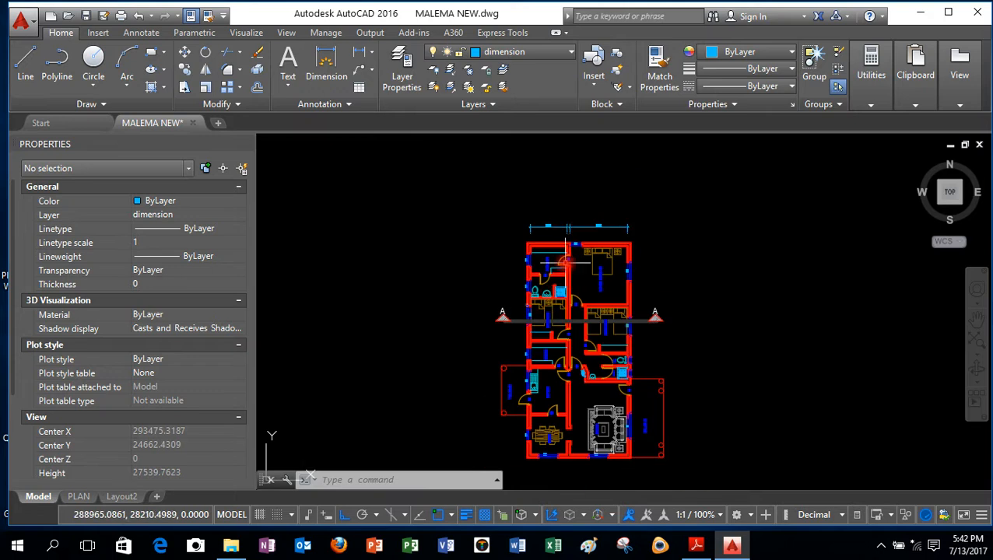
{"action": "scroll", "coordinate": [568, 278], "scroll_direction": "up", "scroll_amount": 1}
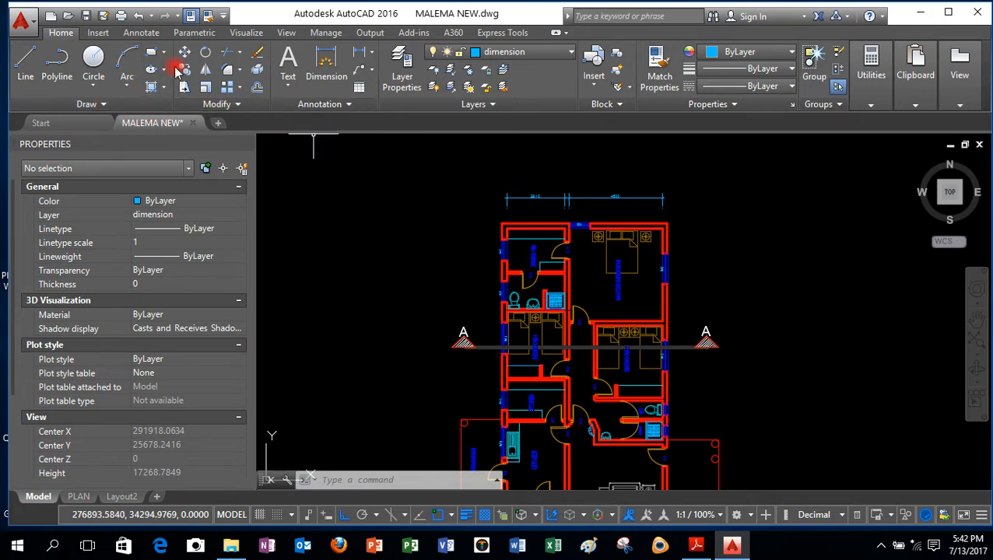
{"action": "left_click", "coordinate": [107, 105]}
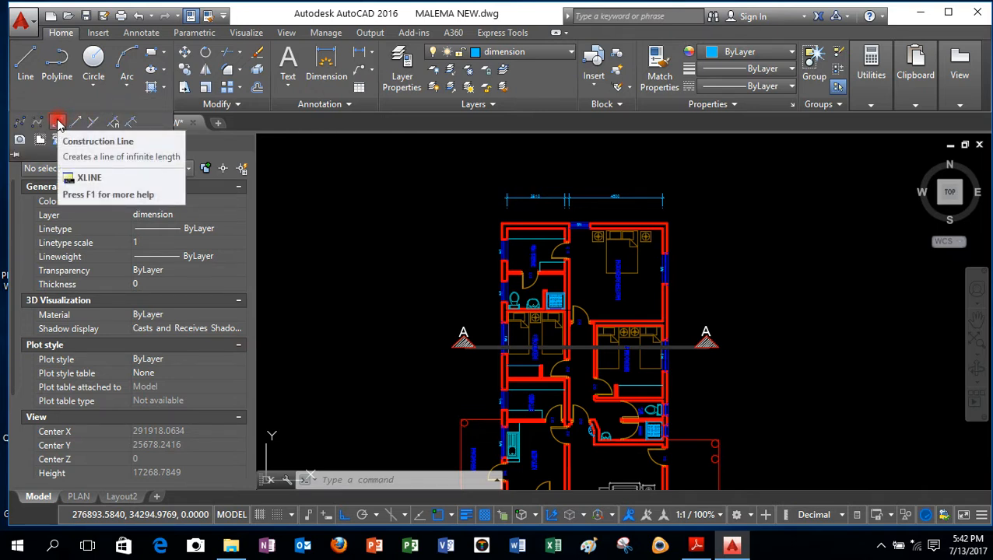
{"action": "left_click", "coordinate": [58, 123]}
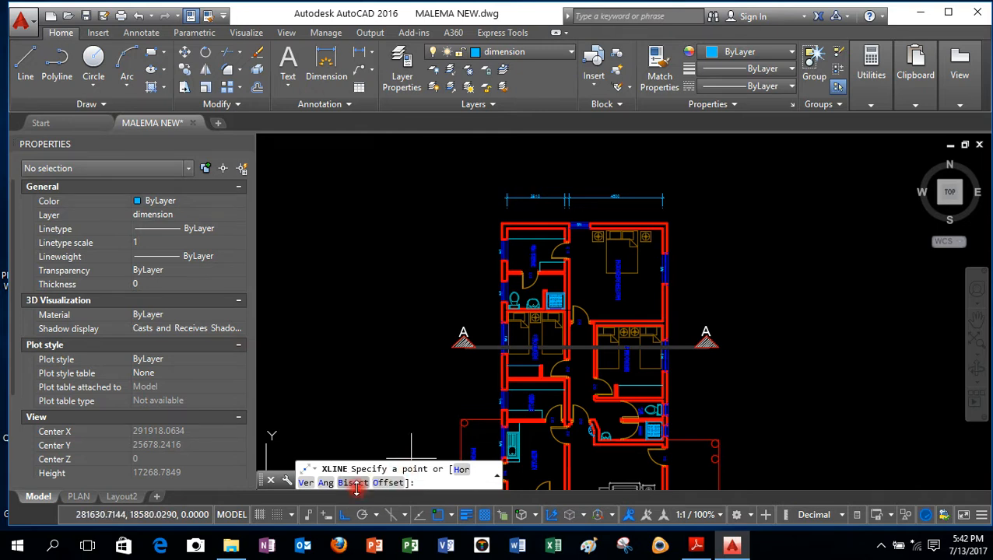
{"action": "left_click", "coordinate": [307, 483]}
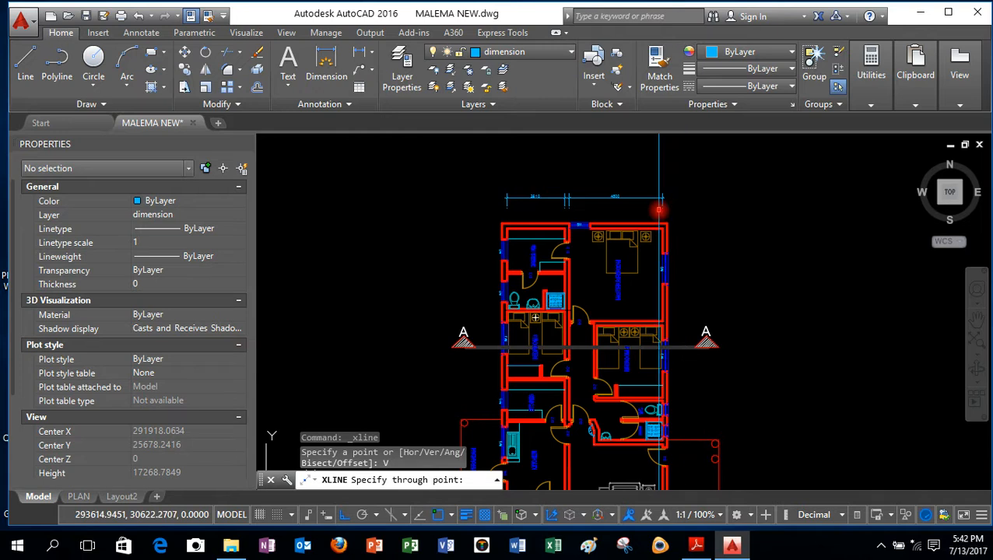
{"action": "scroll", "coordinate": [662, 362], "scroll_direction": "up", "scroll_amount": 4}
{"action": "scroll", "coordinate": [662, 363], "scroll_direction": "up", "scroll_amount": 4}
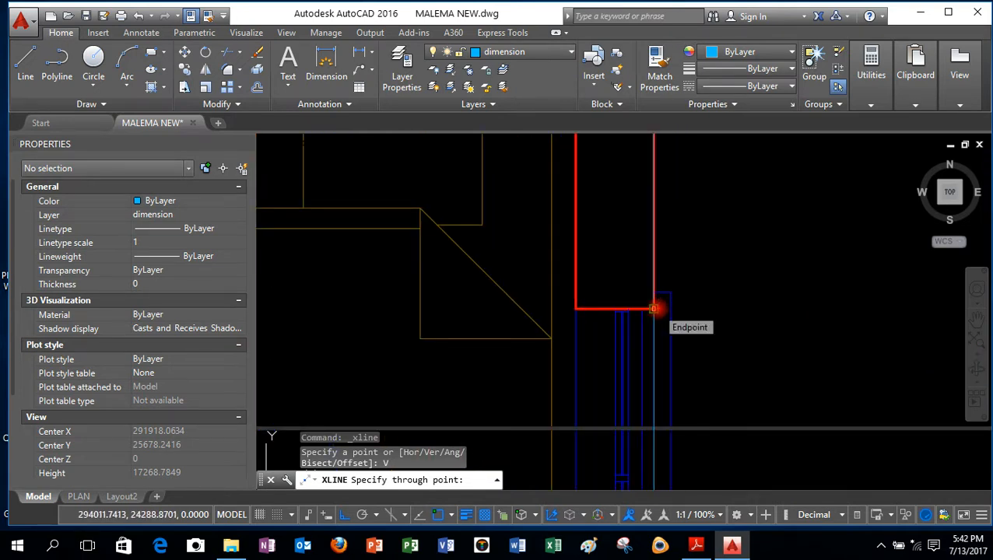
{"action": "left_click", "coordinate": [654, 308]}
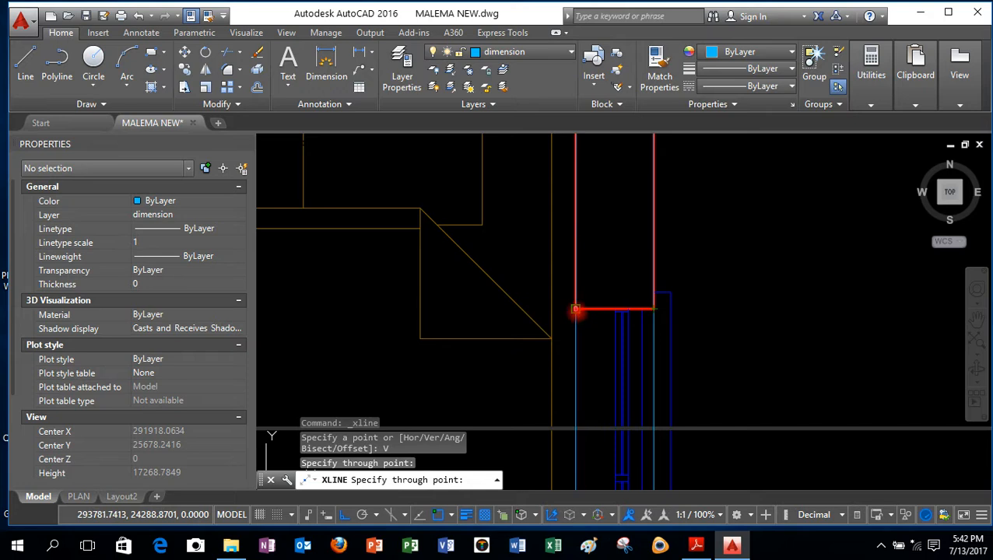
{"action": "left_click", "coordinate": [575, 309]}
Step: Add vertical construction lines through both faces of the Bedroom 2 and Bedroom 3 walls that border the passage
{"action": "scroll", "coordinate": [824, 281], "scroll_direction": "down", "scroll_amount": 3}
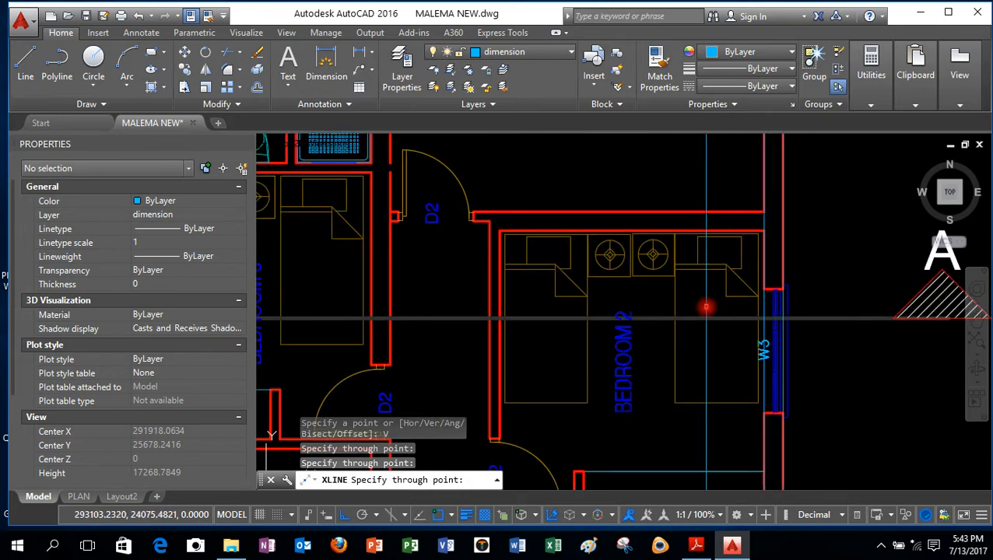
{"action": "scroll", "coordinate": [706, 307], "scroll_direction": "down", "scroll_amount": 3}
{"action": "scroll", "coordinate": [642, 300], "scroll_direction": "up", "scroll_amount": 3}
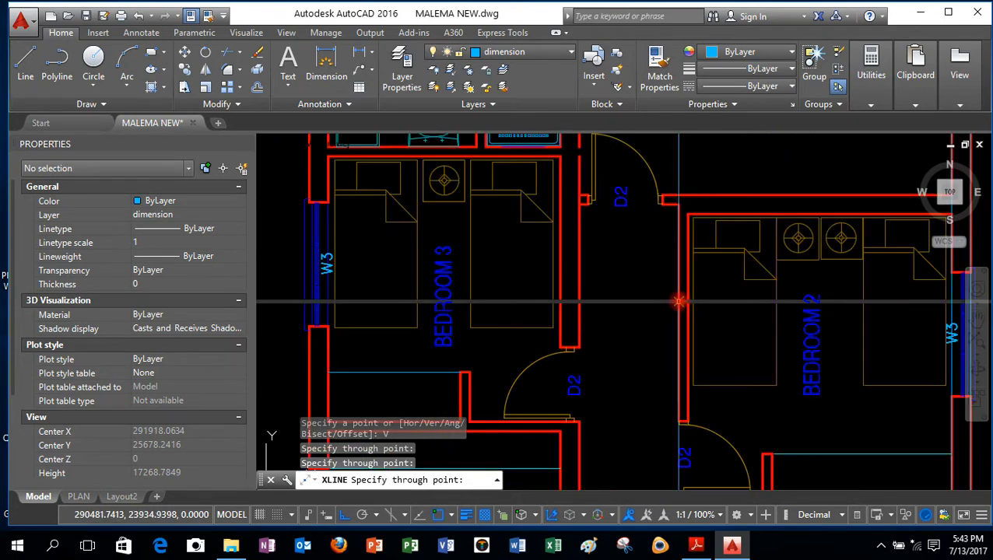
{"action": "left_click", "coordinate": [680, 302]}
{"action": "scroll", "coordinate": [685, 305], "scroll_direction": "up", "scroll_amount": 5}
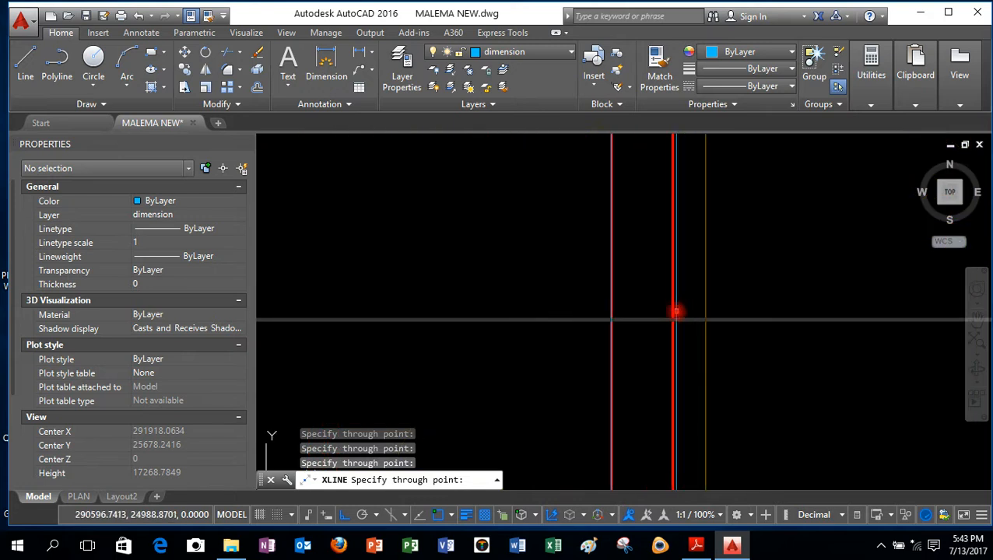
{"action": "scroll", "coordinate": [763, 266], "scroll_direction": "down", "scroll_amount": 5}
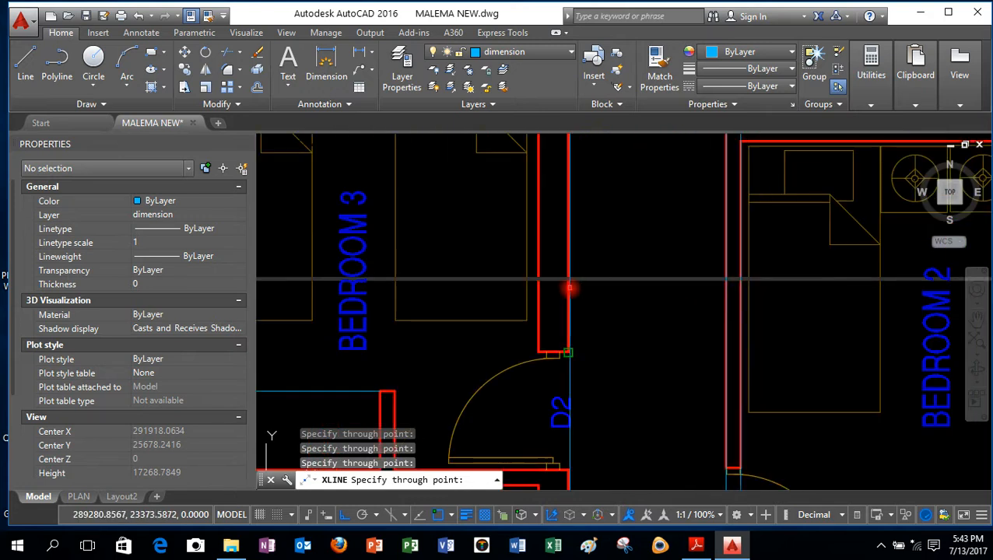
{"action": "left_click", "coordinate": [538, 278]}
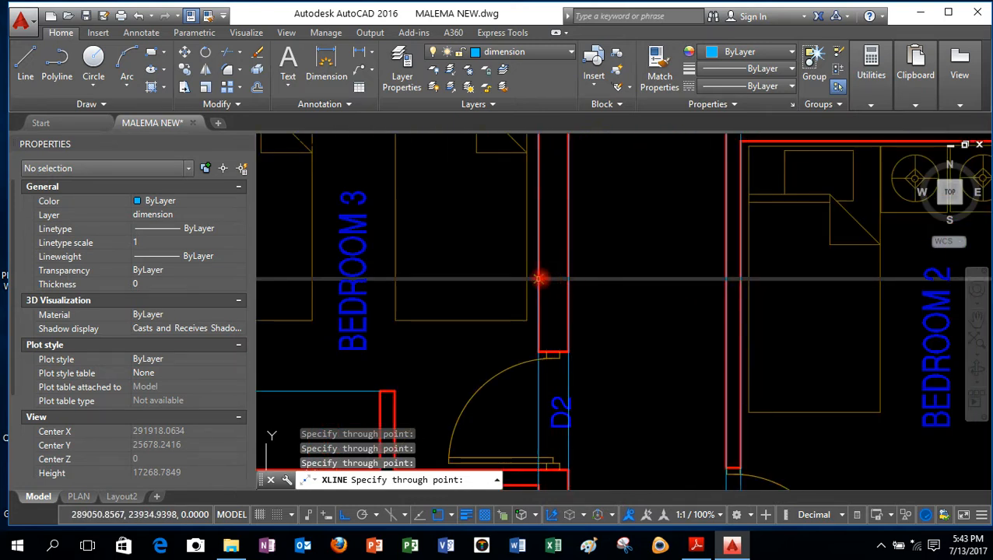
Step: Add vertical construction lines through the inner and outer faces of Bedroom 3's exterior window wall, and end the construction line command
{"action": "scroll", "coordinate": [693, 261], "scroll_direction": "down", "scroll_amount": 5}
{"action": "scroll", "coordinate": [651, 260], "scroll_direction": "up", "scroll_amount": 6}
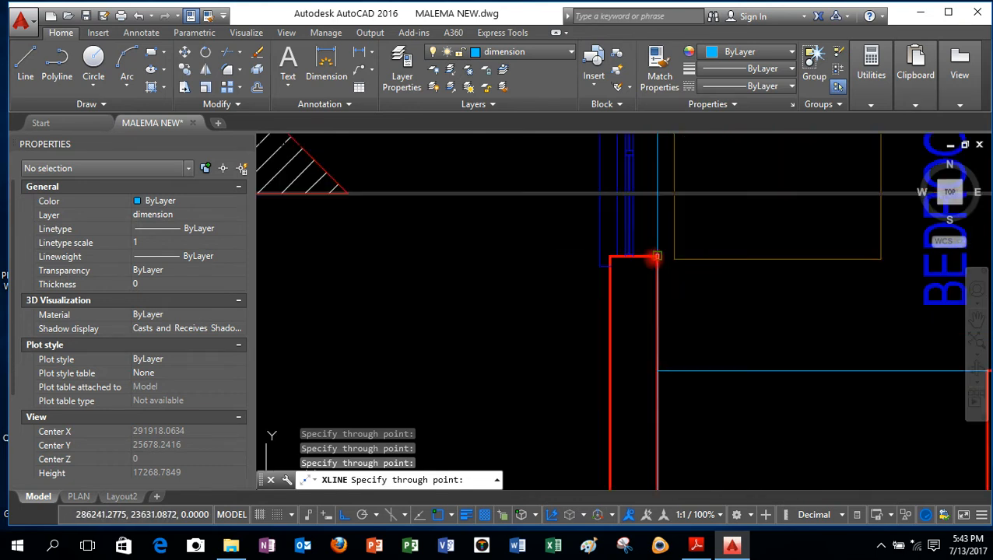
{"action": "scroll", "coordinate": [647, 261], "scroll_direction": "down", "scroll_amount": 5}
{"action": "scroll", "coordinate": [646, 234], "scroll_direction": "up", "scroll_amount": 6}
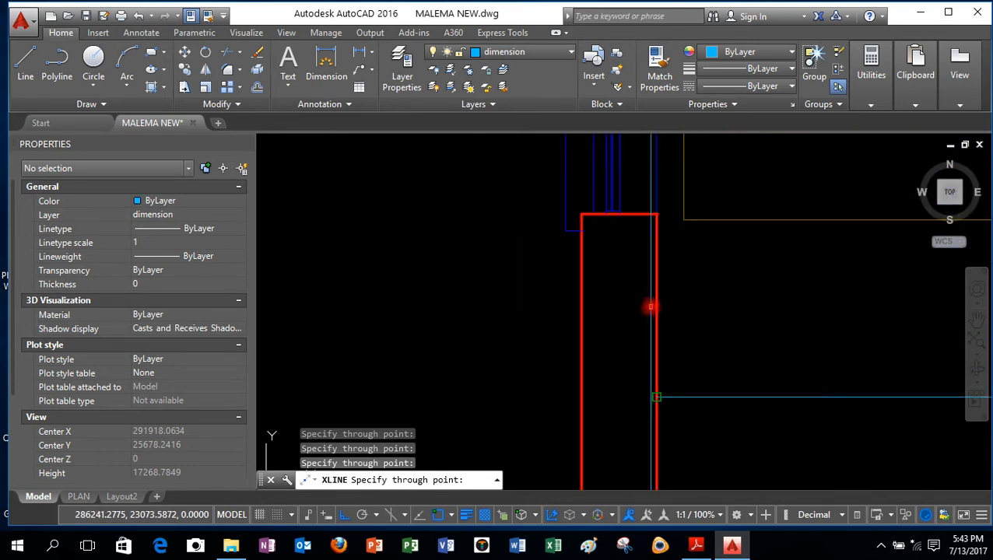
{"action": "scroll", "coordinate": [645, 225], "scroll_direction": "up", "scroll_amount": 4}
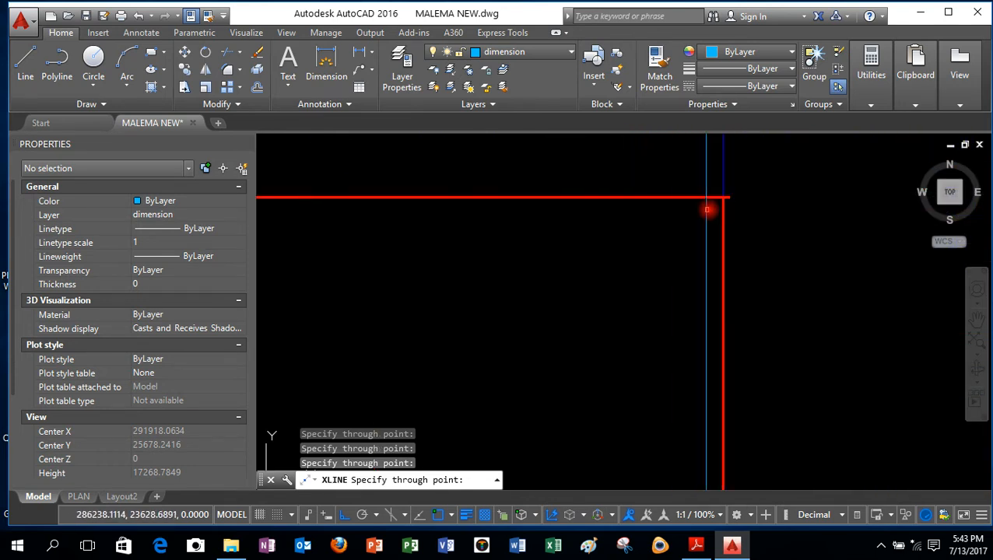
{"action": "scroll", "coordinate": [717, 197], "scroll_direction": "up", "scroll_amount": 3}
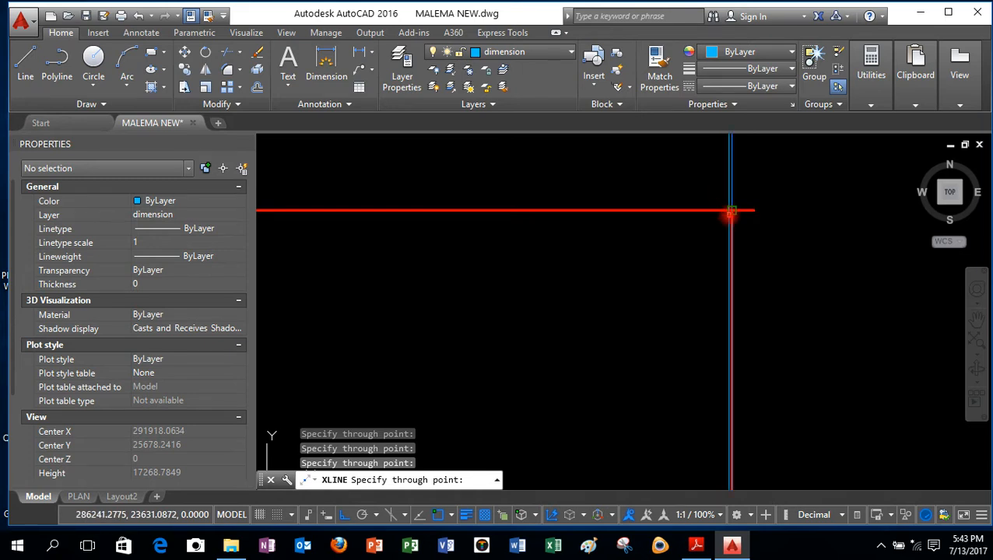
{"action": "scroll", "coordinate": [621, 226], "scroll_direction": "down", "scroll_amount": 4}
{"action": "scroll", "coordinate": [486, 218], "scroll_direction": "up", "scroll_amount": 3}
{"action": "scroll", "coordinate": [486, 218], "scroll_direction": "up", "scroll_amount": 3}
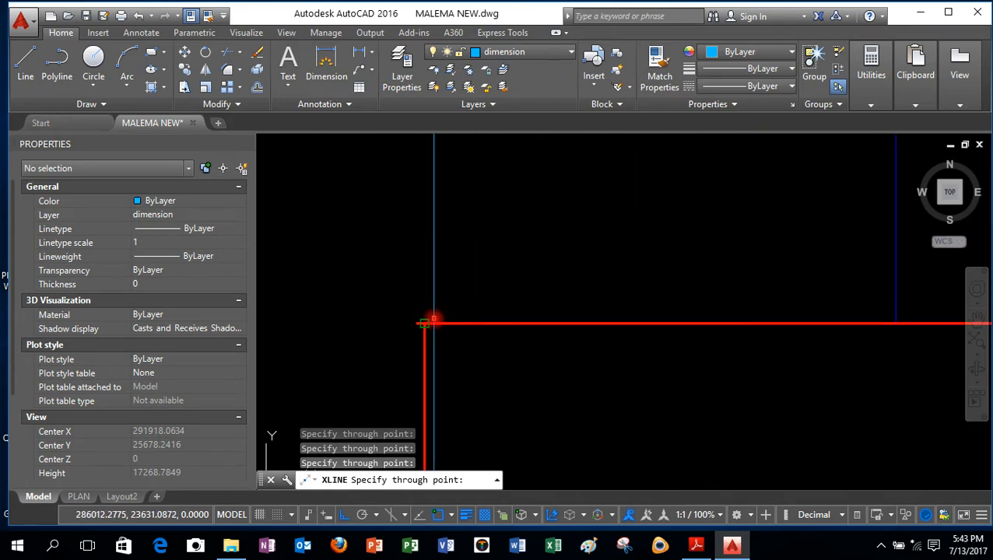
{"action": "scroll", "coordinate": [532, 295], "scroll_direction": "down", "scroll_amount": 5}
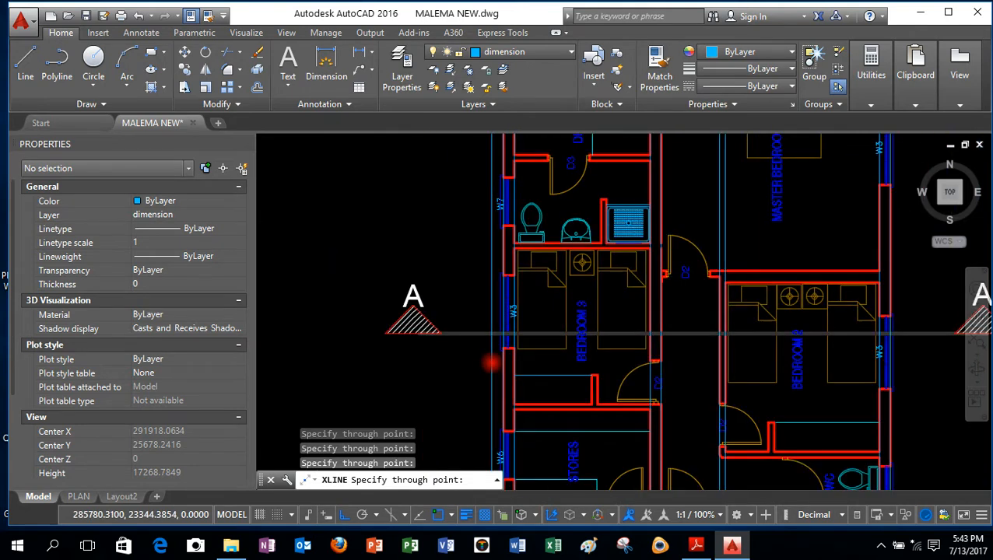
{"action": "scroll", "coordinate": [490, 366], "scroll_direction": "down", "scroll_amount": 2}
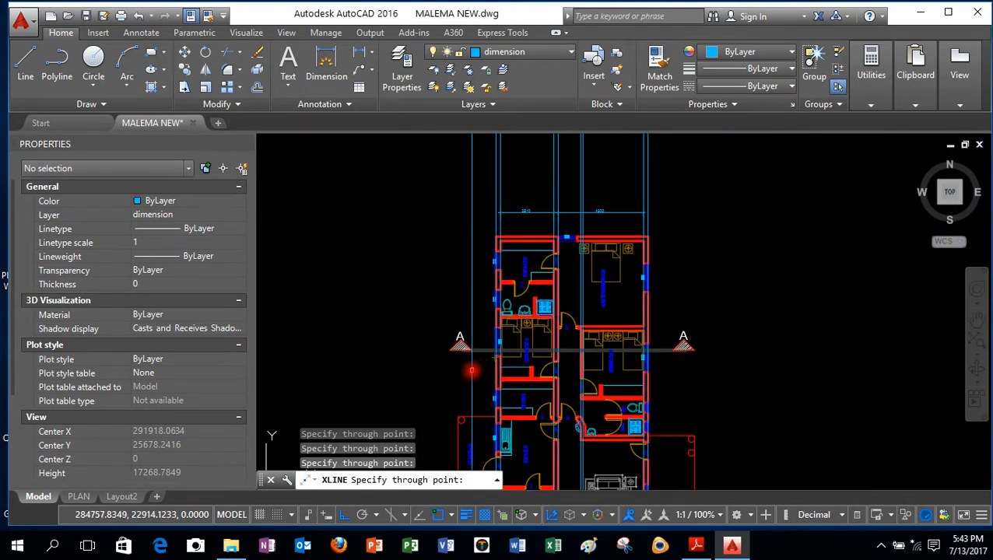
{"action": "scroll", "coordinate": [531, 372], "scroll_direction": "down", "scroll_amount": 2}
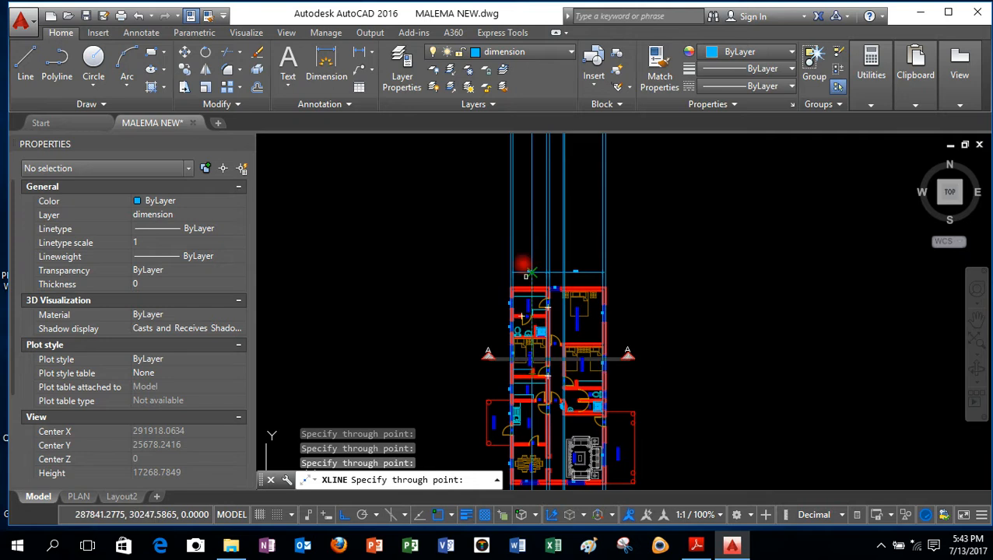
{"action": "key", "text": "Escape"}
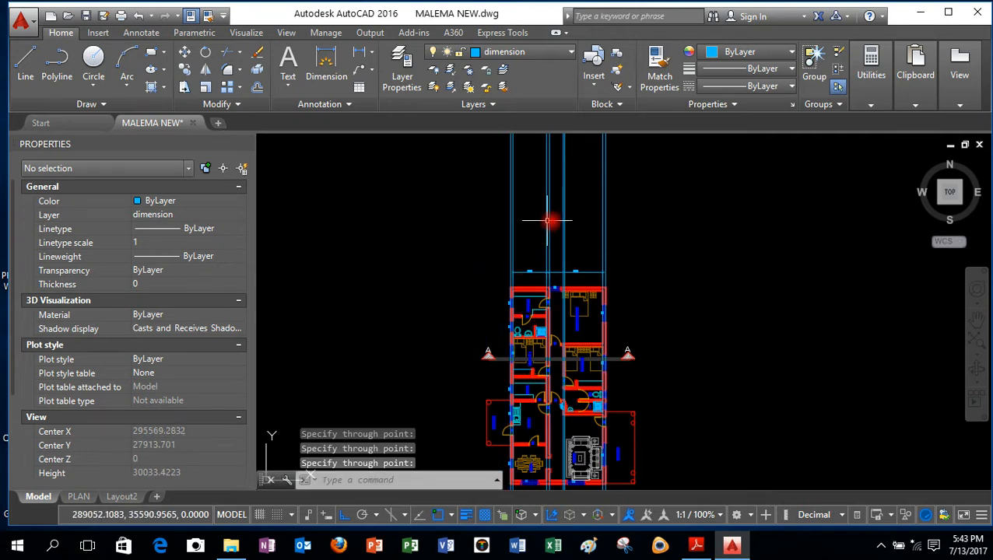
{"action": "scroll", "coordinate": [554, 220], "scroll_direction": "up", "scroll_amount": 2}
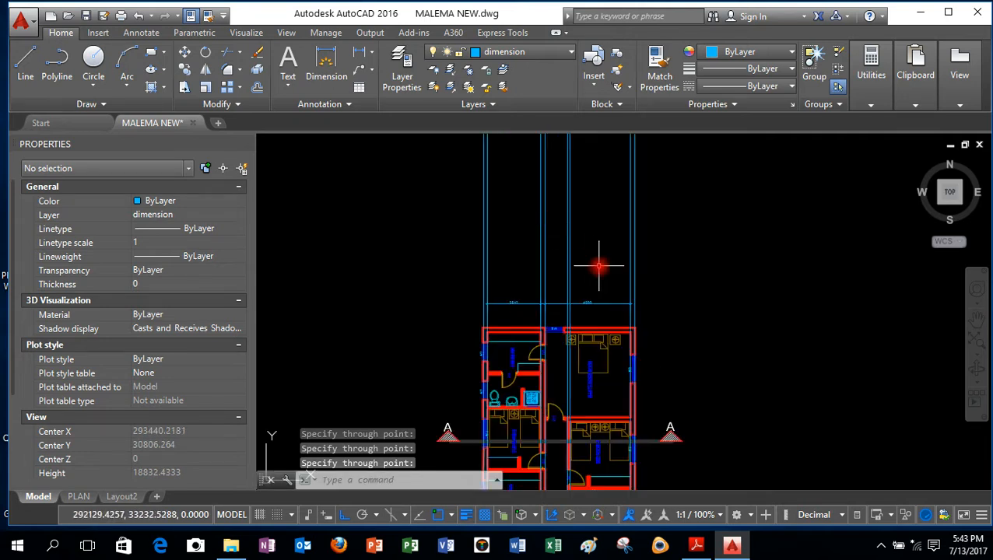
{"action": "scroll", "coordinate": [582, 262], "scroll_direction": "up", "scroll_amount": 2}
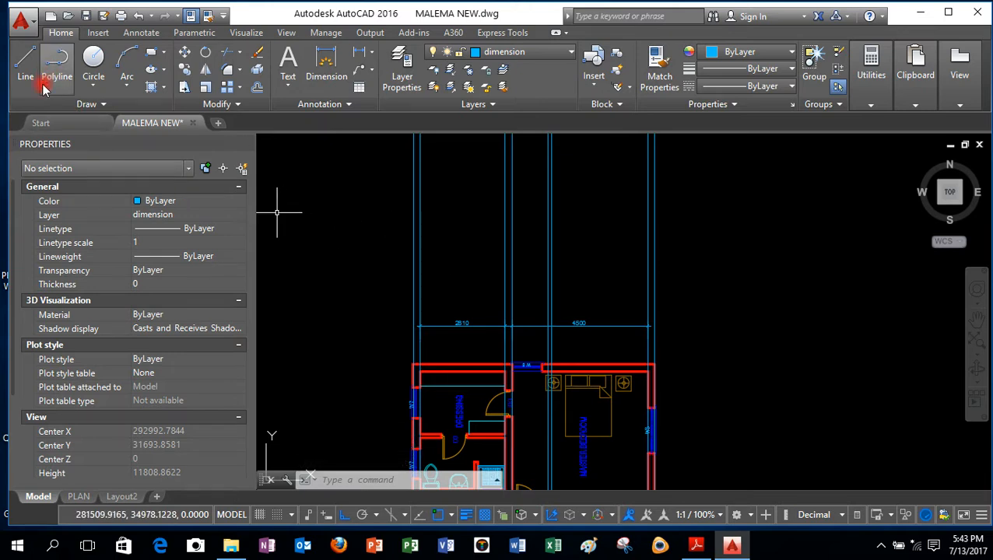
Step: Draw a horizontal line above the floor plan, crossing all eight vertical construction lines and extending past the outermost ones
{"action": "left_click", "coordinate": [26, 63]}
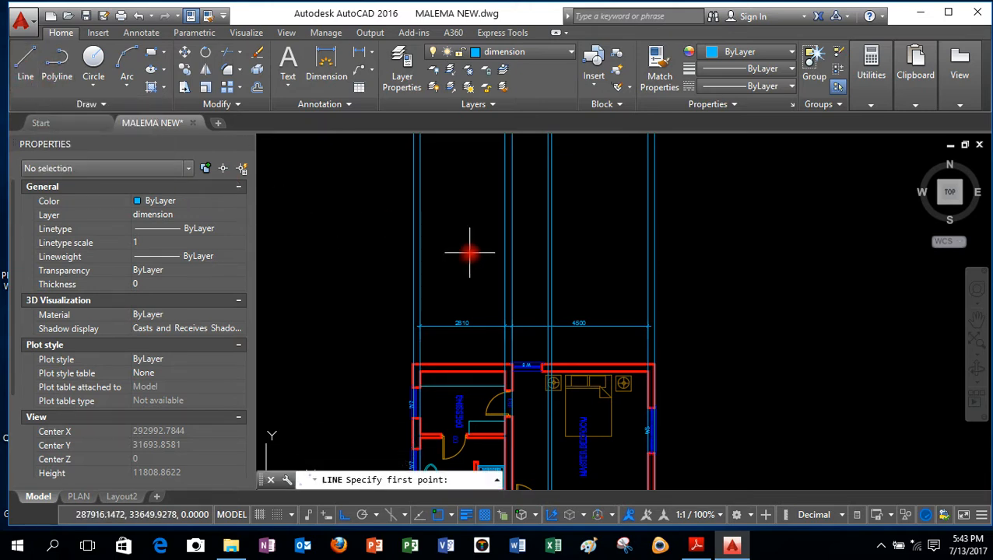
{"action": "left_click", "coordinate": [367, 244]}
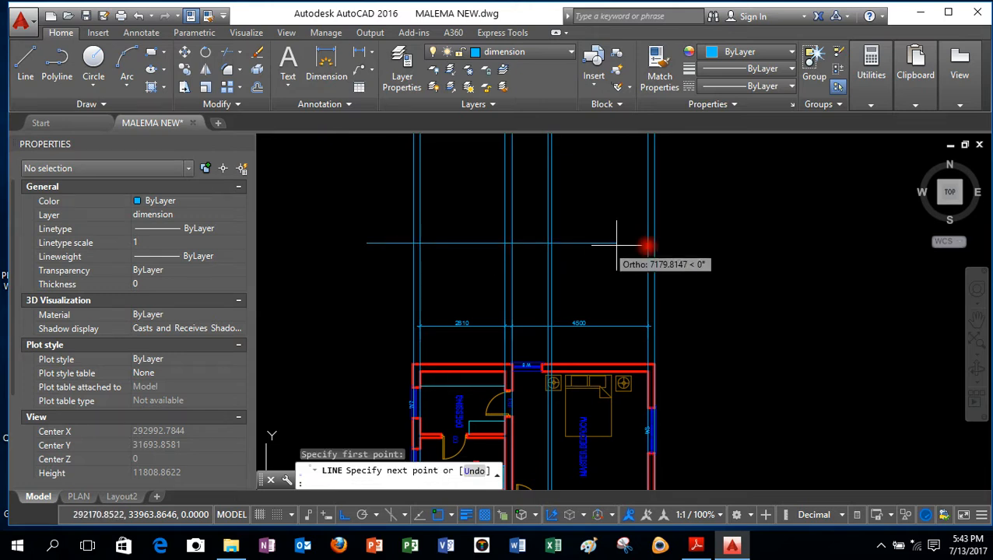
{"action": "left_click", "coordinate": [711, 247]}
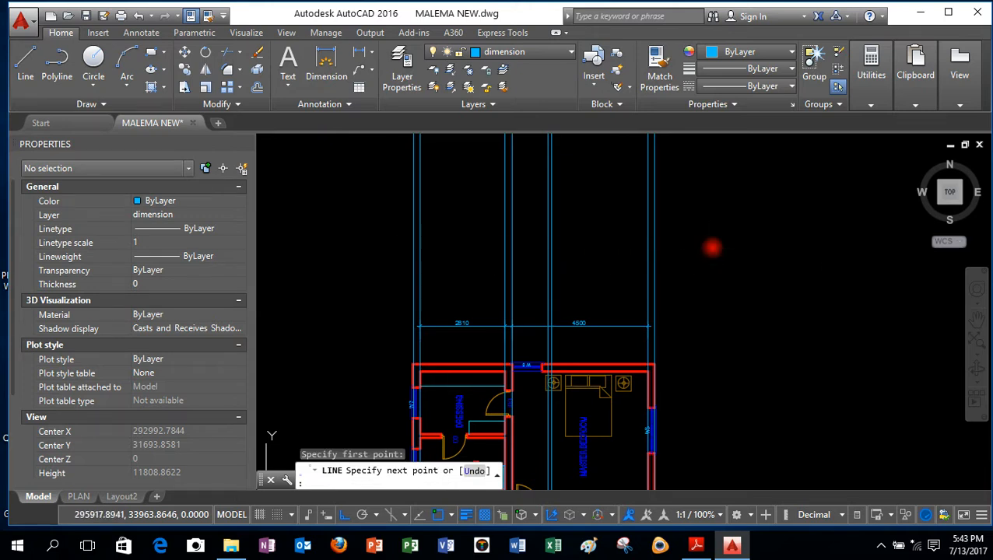
{"action": "right_click", "coordinate": [713, 246]}
{"action": "left_click", "coordinate": [734, 260]}
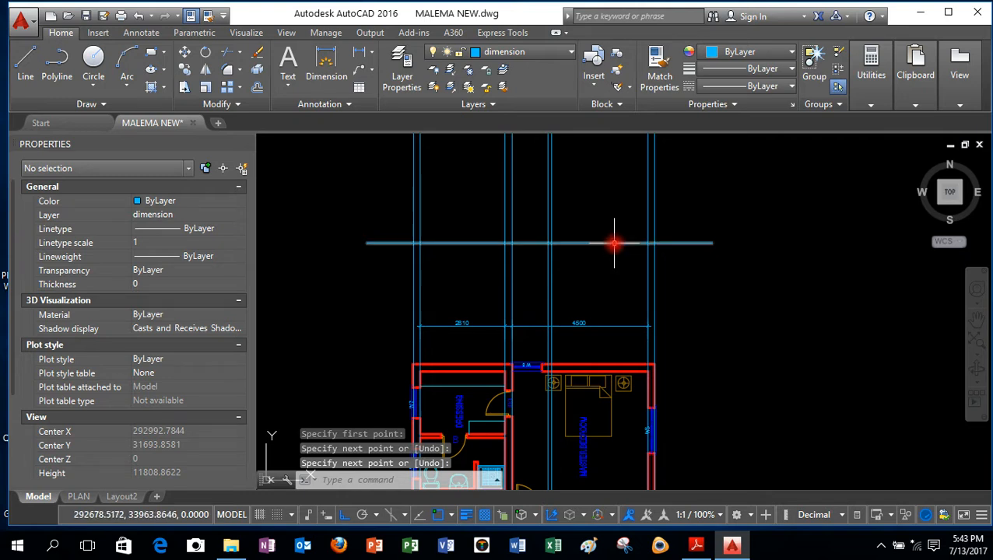
Step: Assign the horizontal line and all the vertical construction lines to the WALLS SECTION layer, and clear the selection
{"action": "scroll", "coordinate": [615, 244], "scroll_direction": "up", "scroll_amount": 2}
{"action": "scroll", "coordinate": [732, 228], "scroll_direction": "down", "scroll_amount": 2}
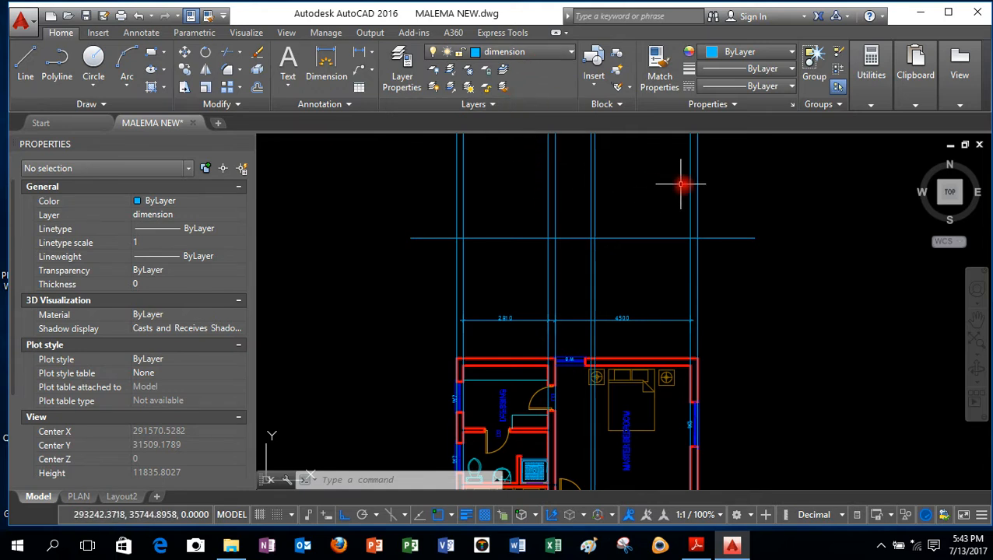
{"action": "left_click", "coordinate": [723, 184]}
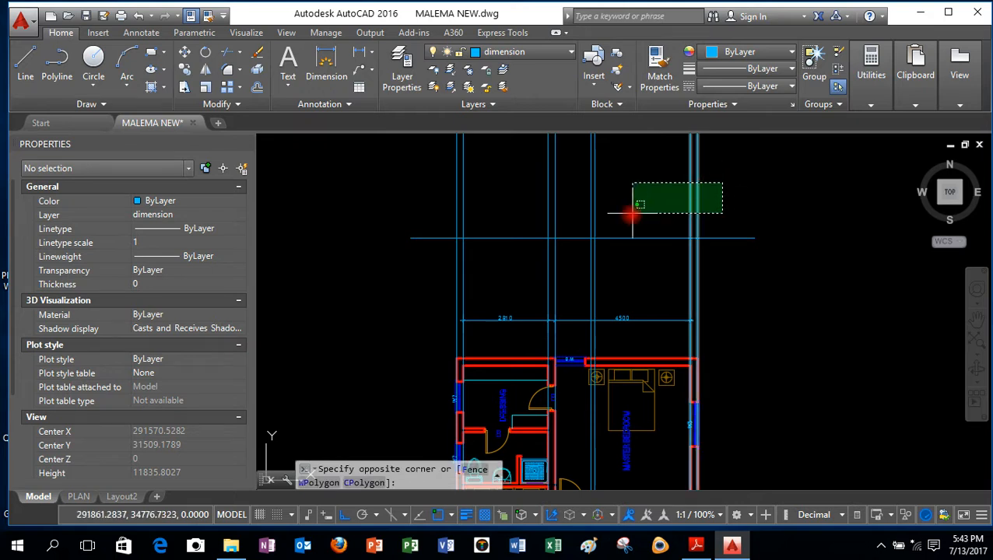
{"action": "left_click", "coordinate": [449, 253]}
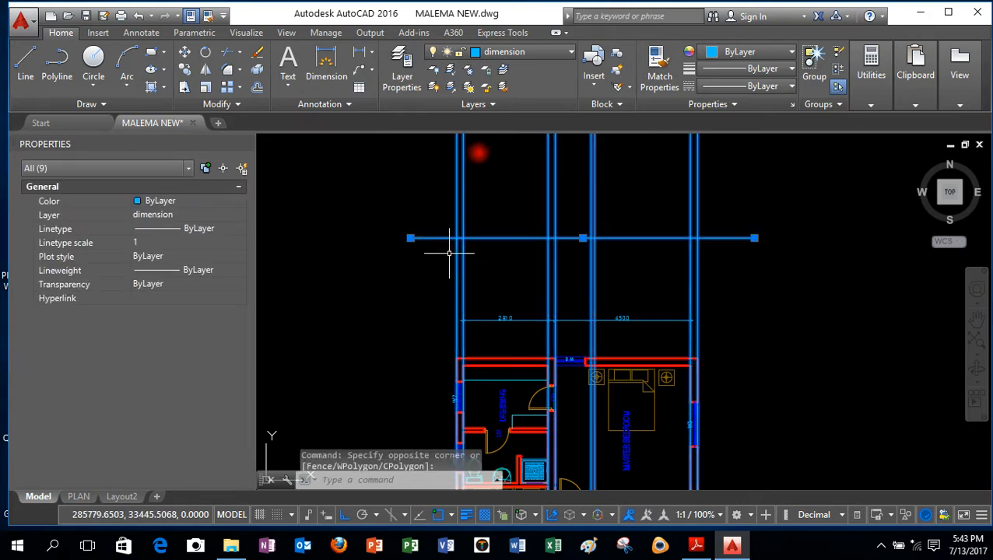
{"action": "left_click", "coordinate": [549, 56]}
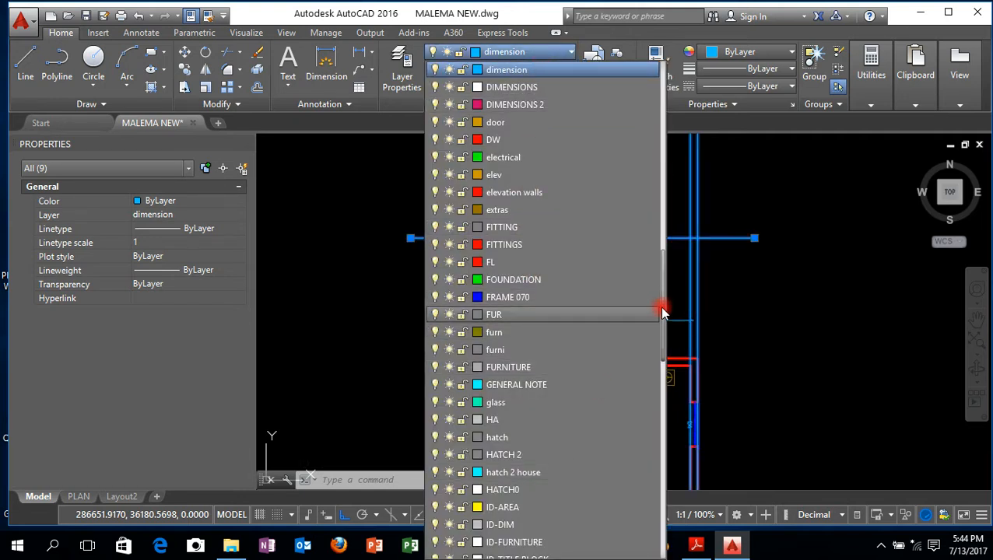
{"action": "scroll", "coordinate": [662, 327], "scroll_direction": "down", "scroll_amount": 3}
{"action": "left_click_drag", "start_coordinate": [669, 461], "coordinate": [665, 544]}
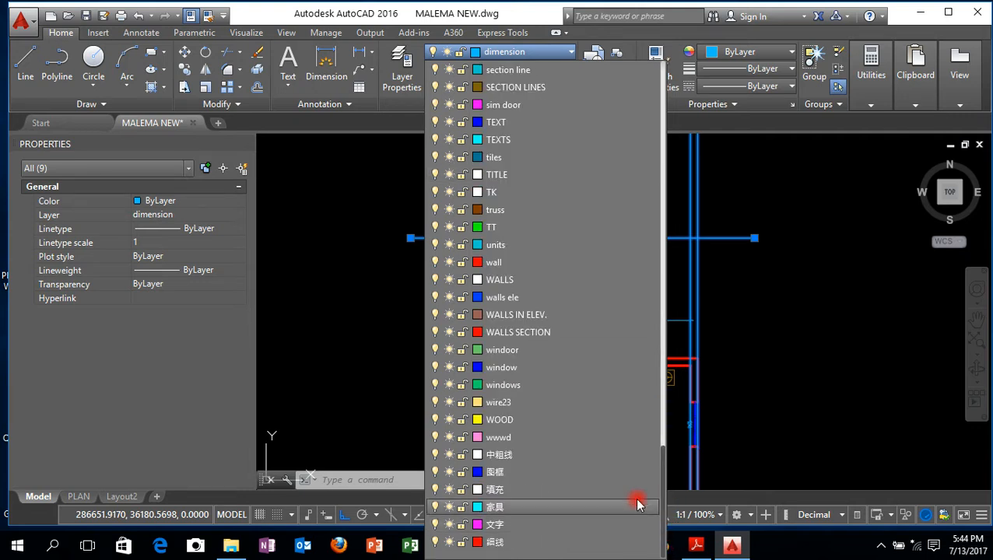
{"action": "left_click", "coordinate": [502, 333]}
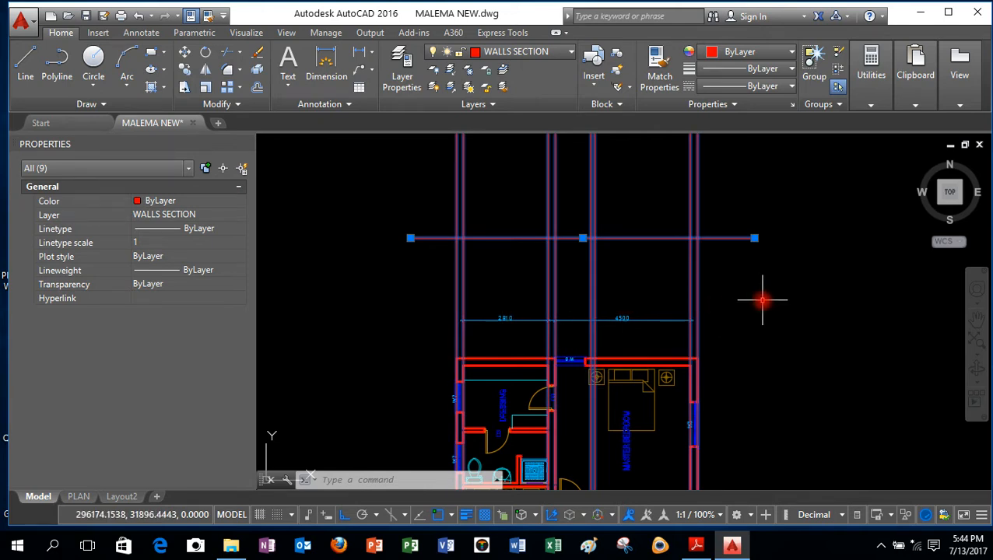
{"action": "left_click", "coordinate": [745, 279]}
{"action": "key", "text": "Escape"}
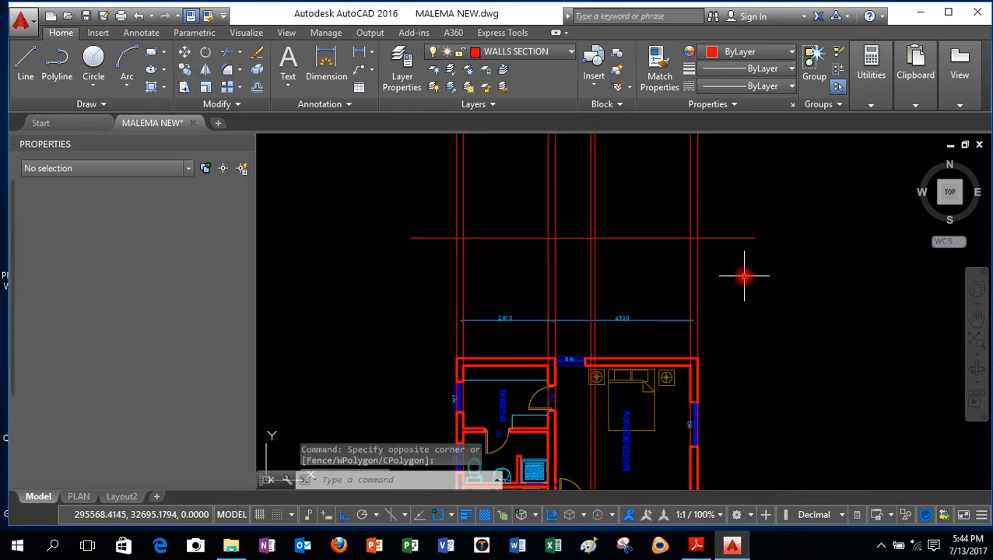
Step: Make the wall layer current with no objects selected
{"action": "scroll", "coordinate": [607, 210], "scroll_direction": "up", "scroll_amount": 2}
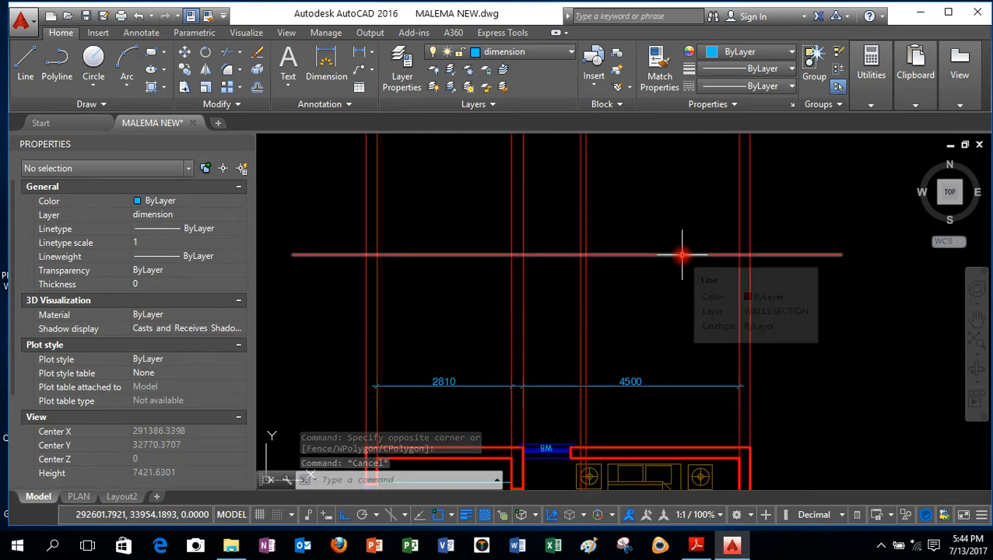
{"action": "left_click", "coordinate": [547, 52]}
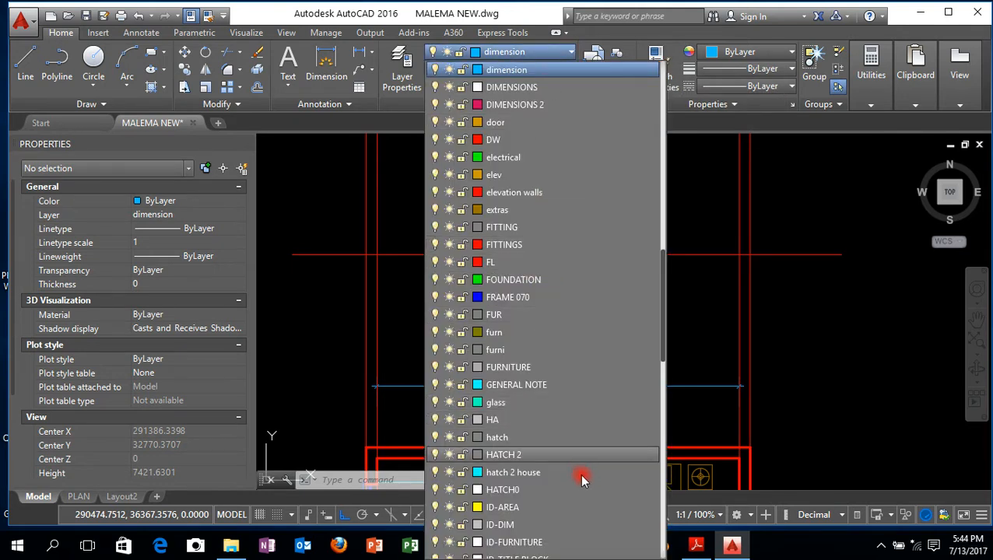
{"action": "left_click_drag", "start_coordinate": [663, 292], "coordinate": [645, 454]}
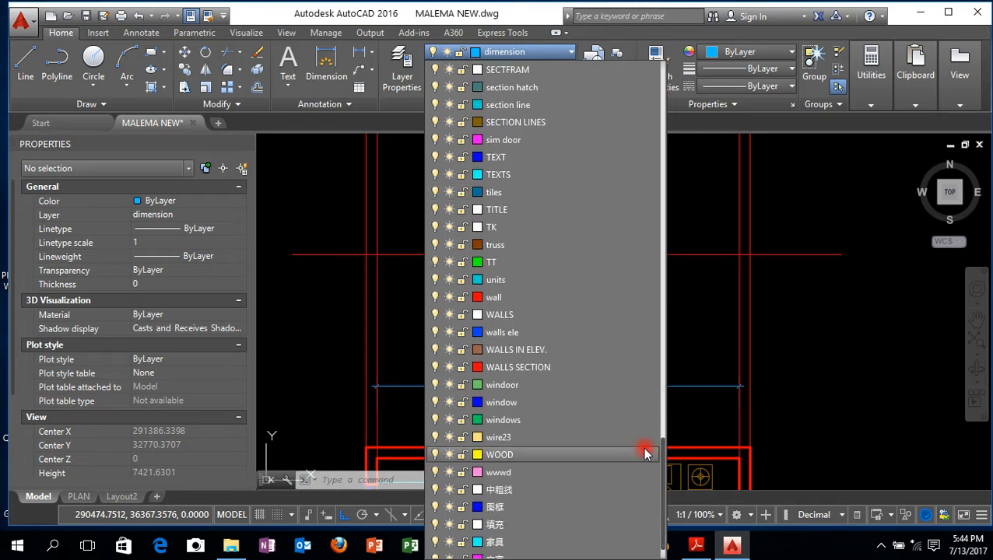
{"action": "left_click", "coordinate": [491, 297]}
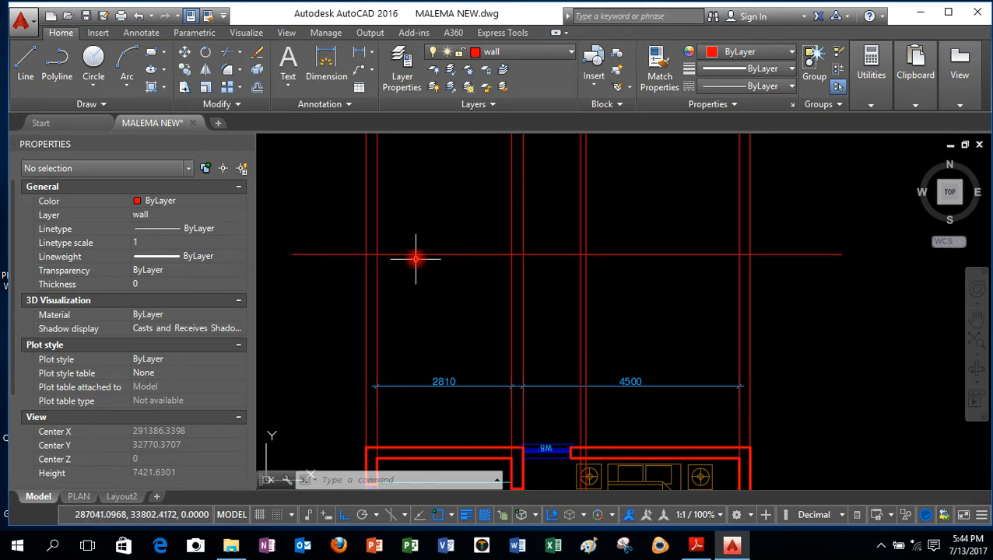
Step: Offset the horizontal line 100 downward and end the Offset command
{"action": "scroll", "coordinate": [407, 243], "scroll_direction": "up", "scroll_amount": 2}
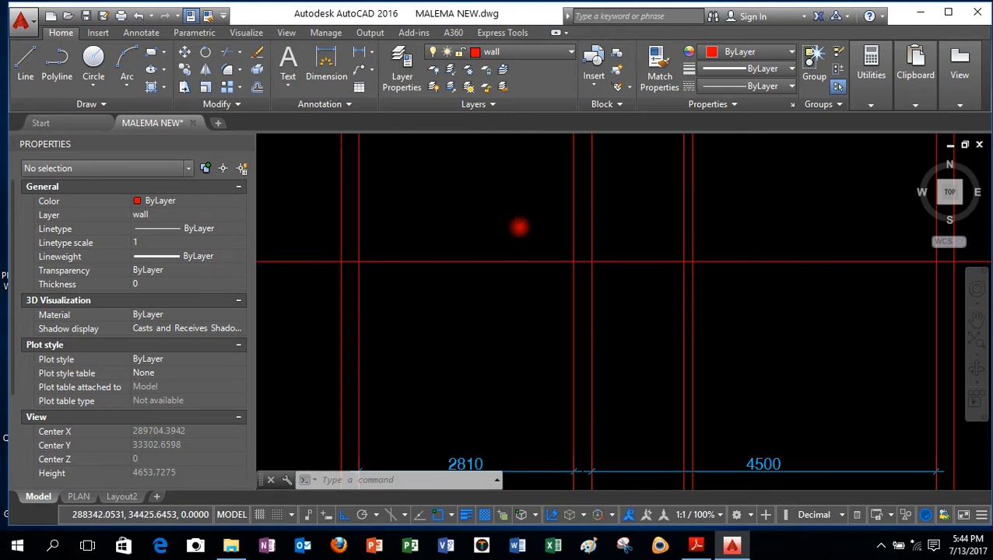
{"action": "scroll", "coordinate": [516, 226], "scroll_direction": "down", "scroll_amount": 2}
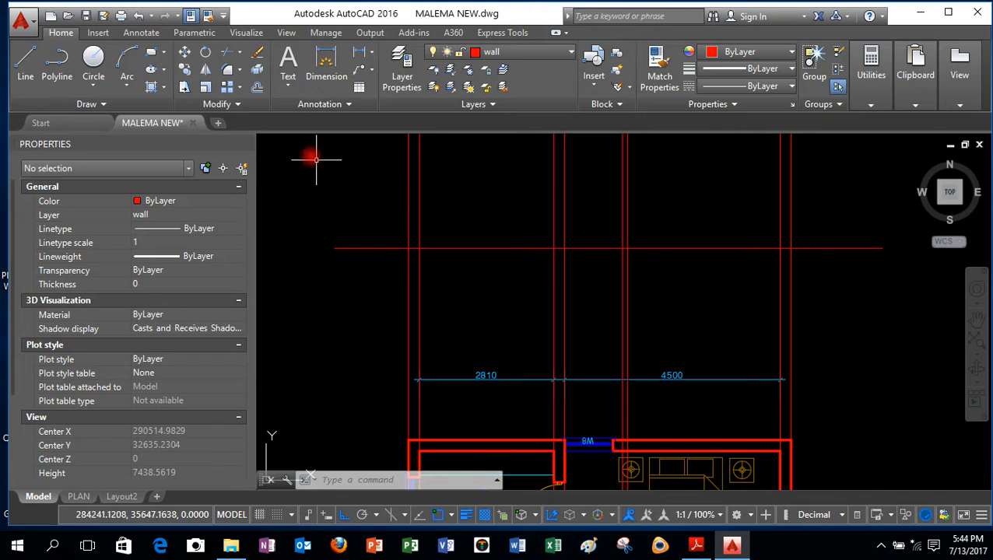
{"action": "left_click", "coordinate": [256, 89]}
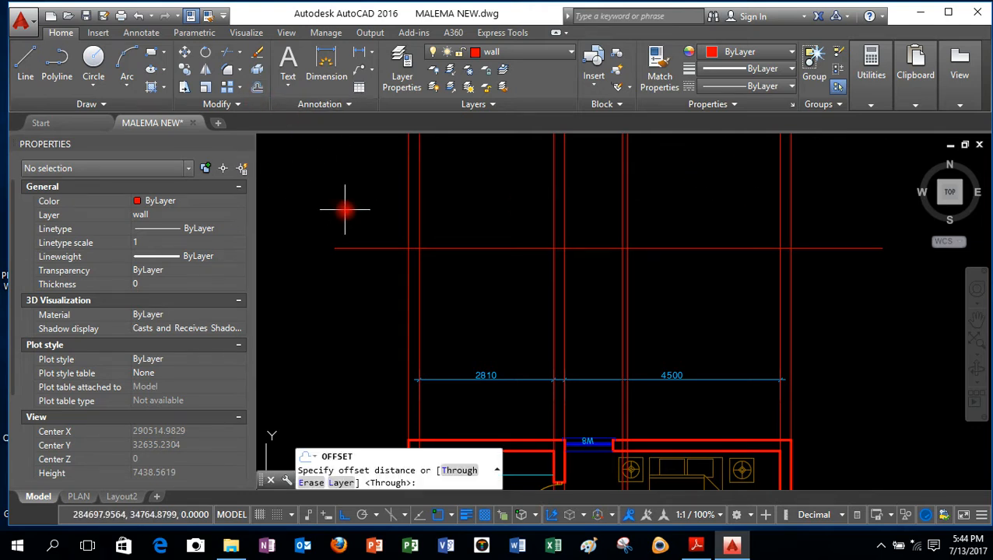
{"action": "type", "text": "100"}
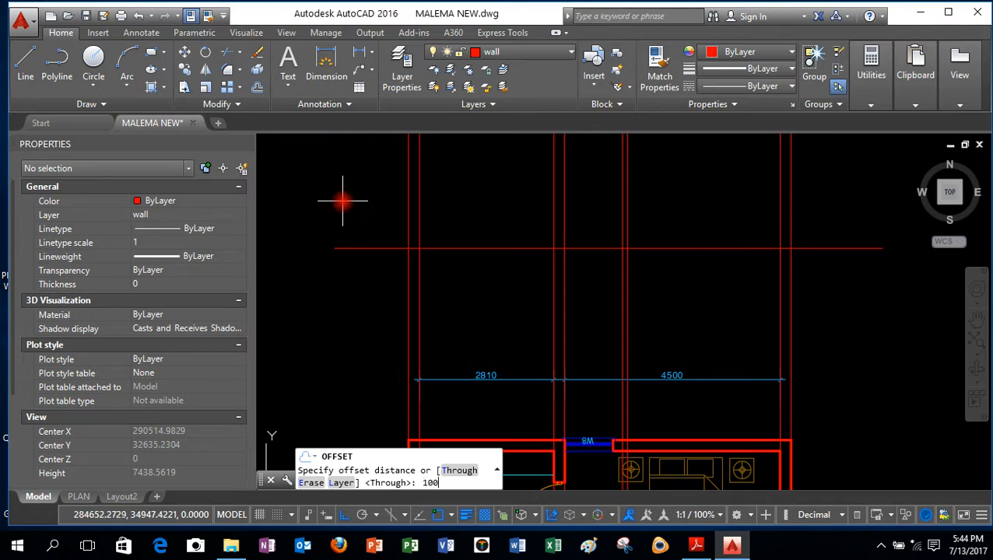
{"action": "key", "text": "Return"}
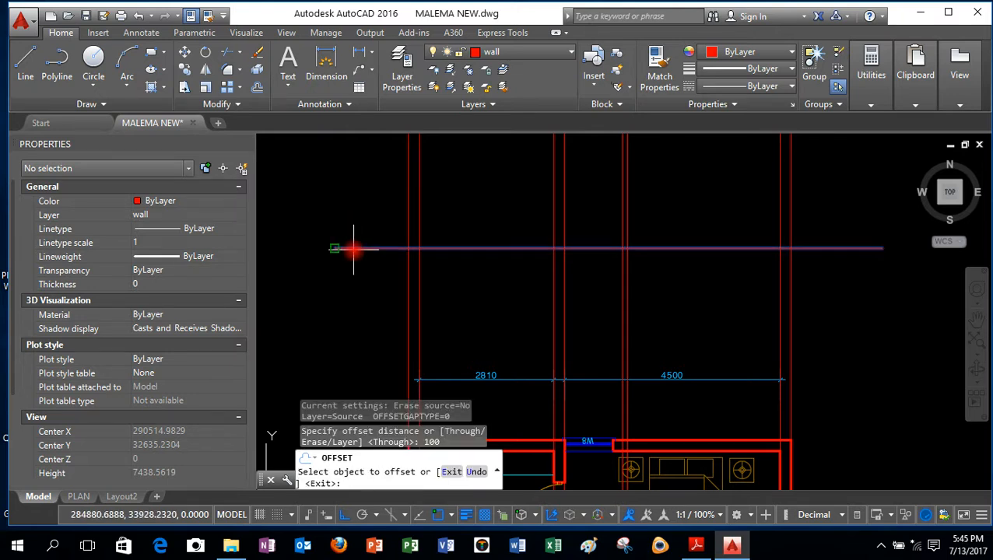
{"action": "left_click", "coordinate": [354, 249]}
{"action": "left_click", "coordinate": [355, 275]}
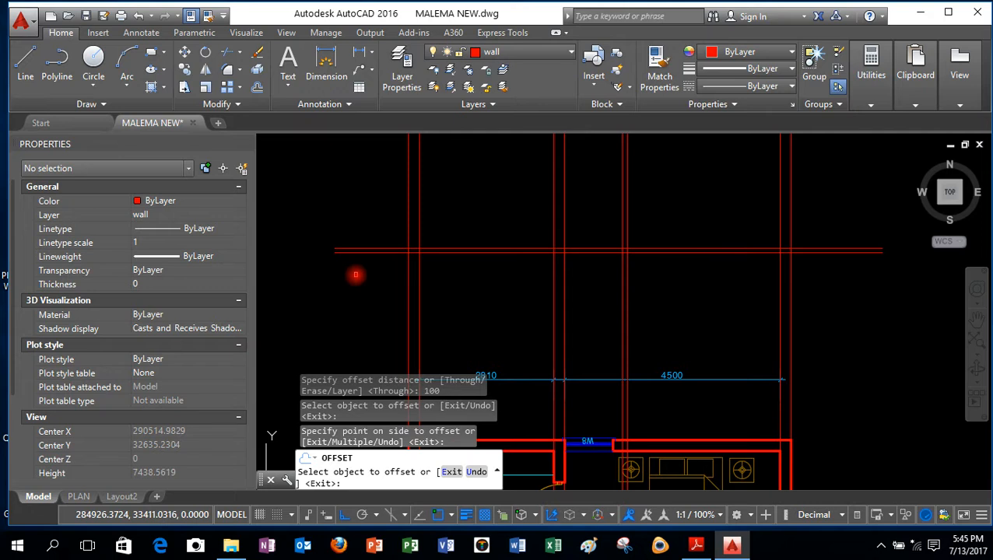
{"action": "right_click", "coordinate": [356, 274]}
{"action": "left_click", "coordinate": [367, 274]}
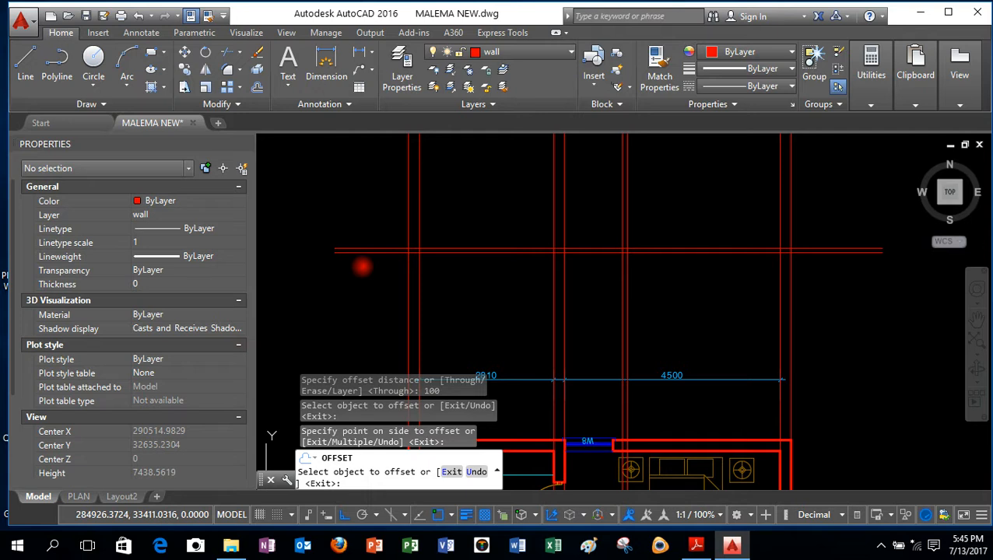
{"action": "key", "text": "Return"}
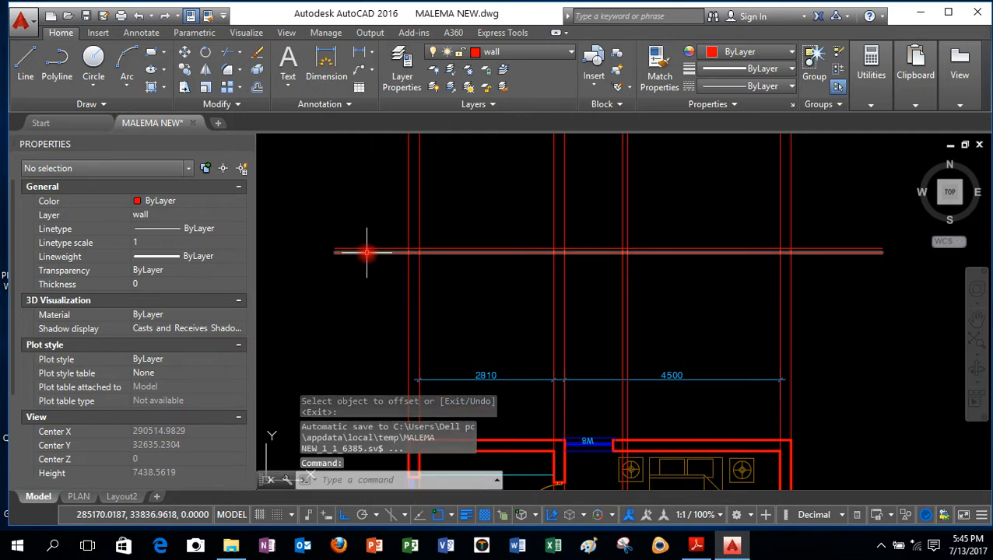
Step: Offset the lower horizontal line another 200 downward and end the Offset command
{"action": "scroll", "coordinate": [377, 257], "scroll_direction": "up", "scroll_amount": 1}
{"action": "scroll", "coordinate": [423, 249], "scroll_direction": "up", "scroll_amount": 1}
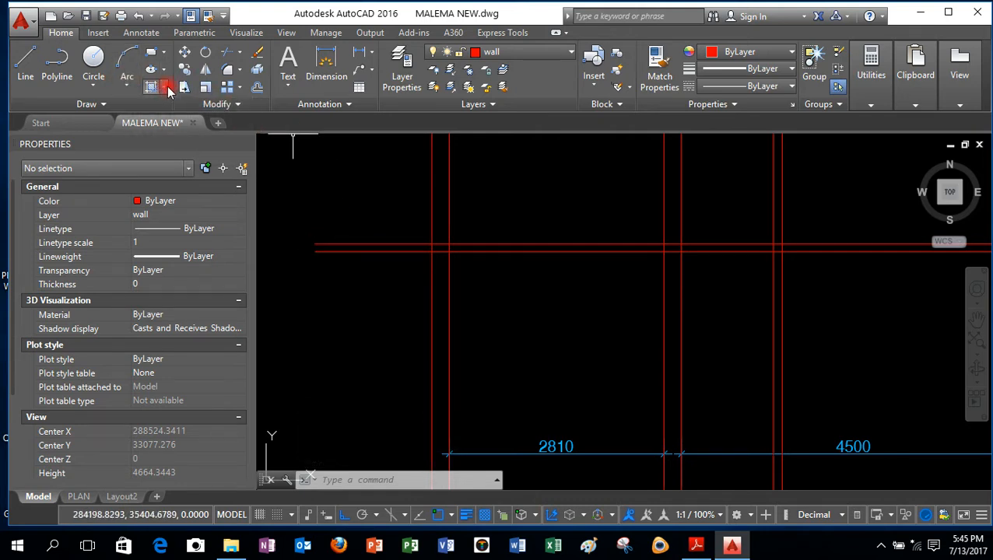
{"action": "left_click", "coordinate": [226, 88]}
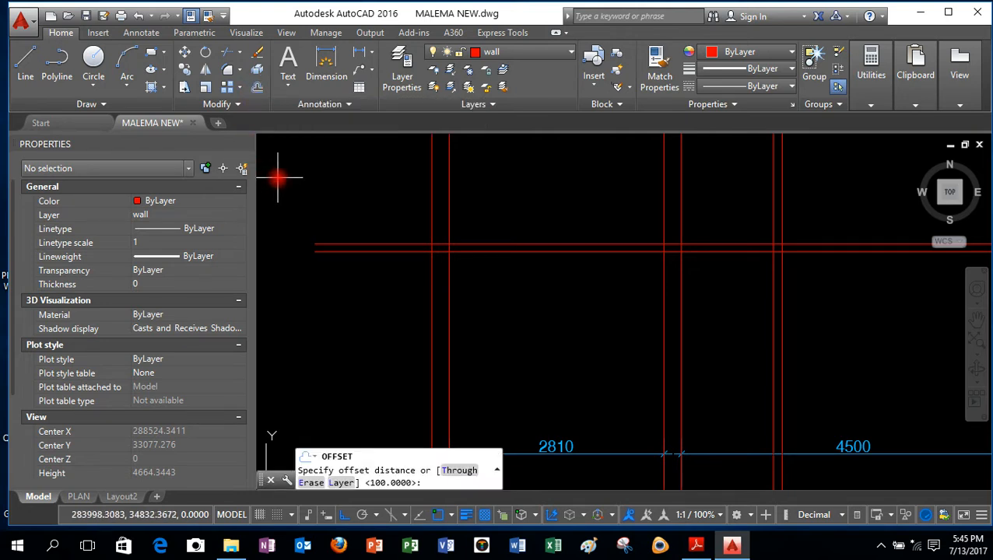
{"action": "type", "text": "2"}
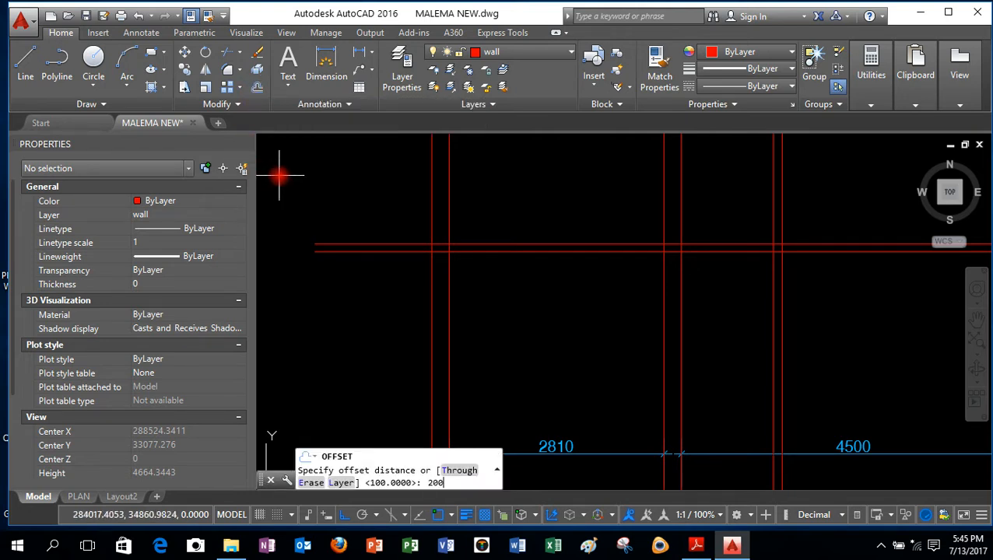
{"action": "type", "text": "00"}
{"action": "key", "text": "Return"}
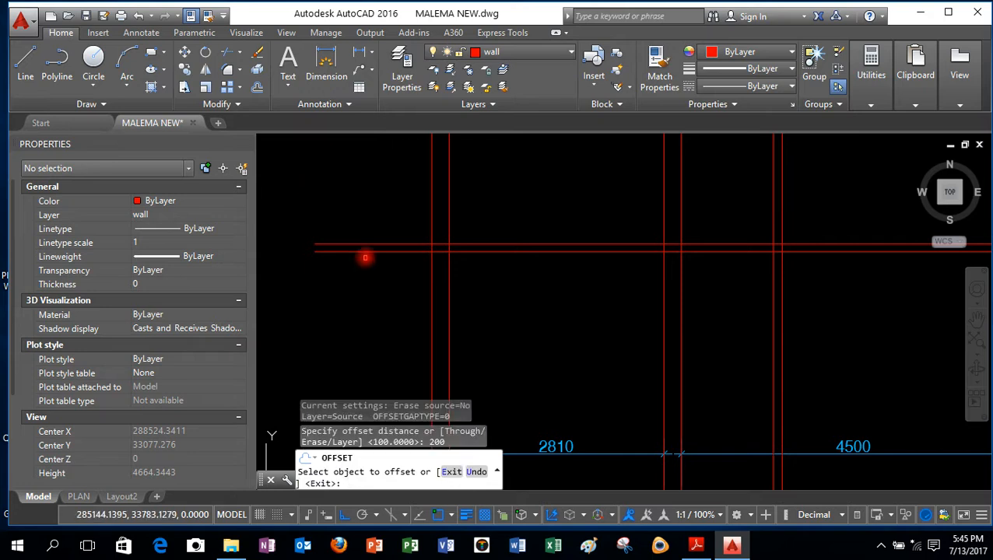
{"action": "left_click", "coordinate": [367, 253]}
{"action": "left_click", "coordinate": [357, 298]}
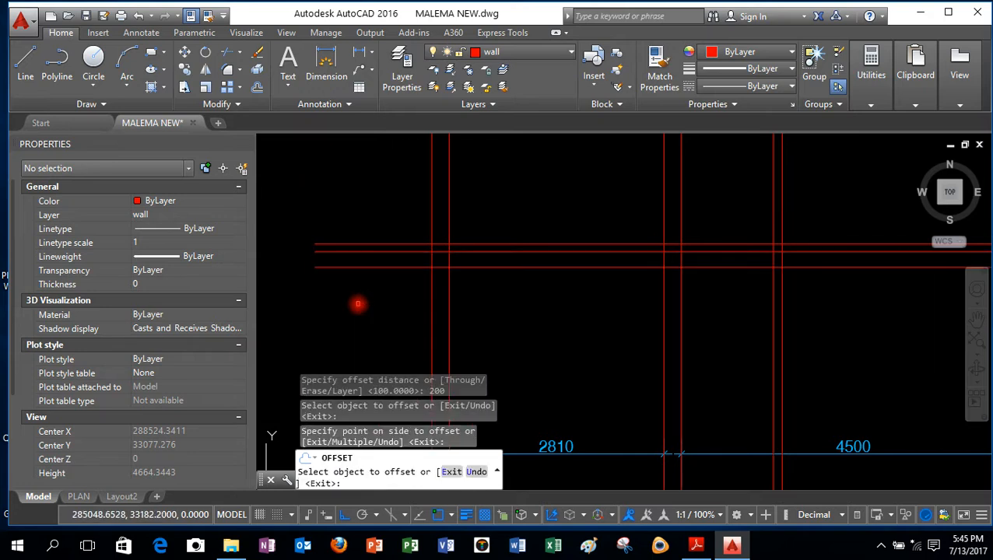
{"action": "right_click", "coordinate": [331, 206]}
{"action": "left_click", "coordinate": [344, 214]}
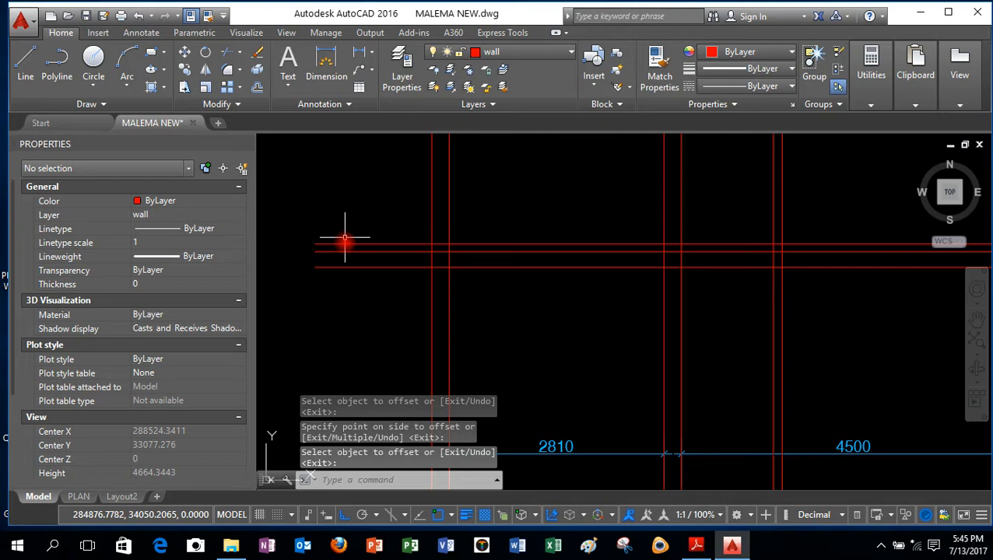
Step: Trim the overhanging ends of the upper two horizontal lines back to the outermost vertical wall lines
{"action": "left_click", "coordinate": [239, 53]}
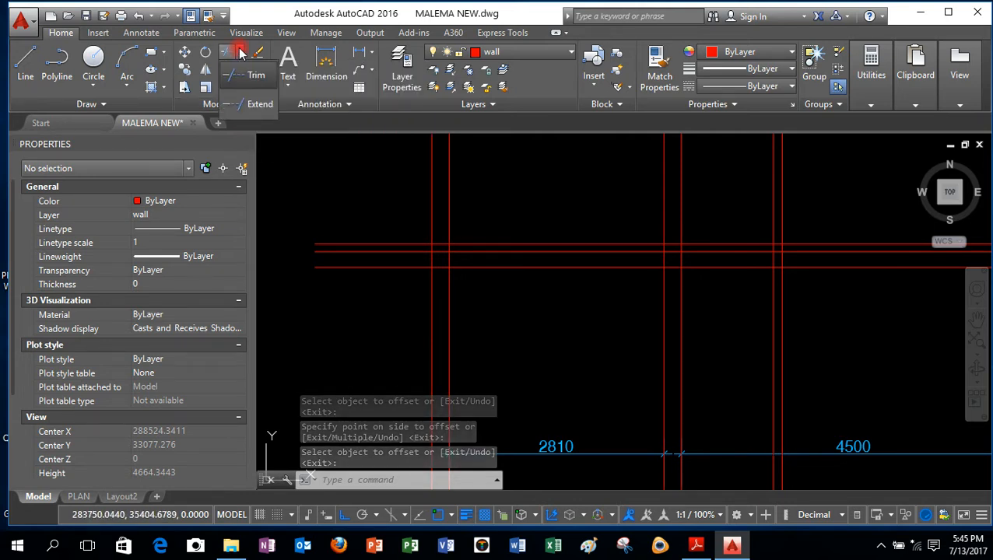
{"action": "left_click", "coordinate": [239, 74]}
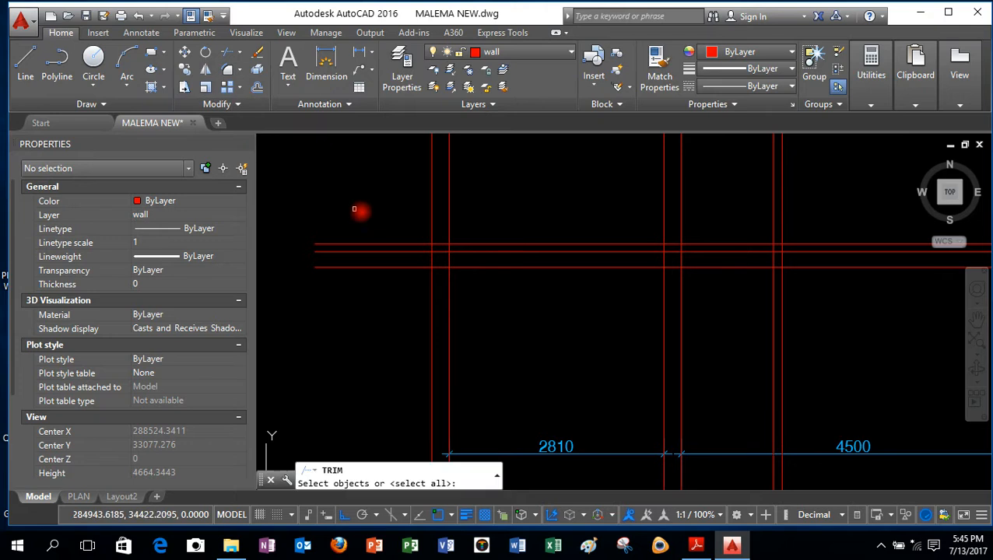
{"action": "key", "text": "Return"}
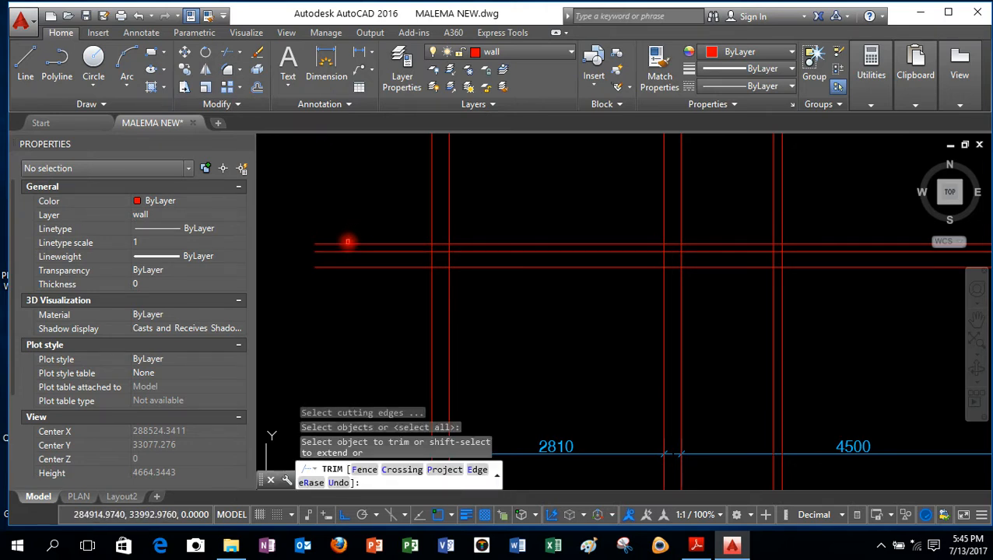
{"action": "left_click", "coordinate": [347, 243]}
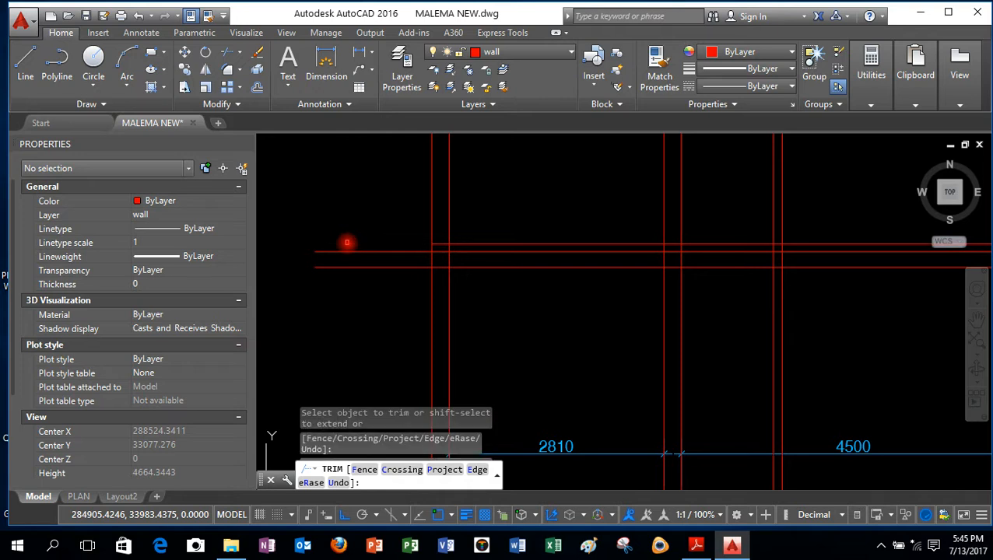
{"action": "scroll", "coordinate": [352, 234], "scroll_direction": "down", "scroll_amount": 4}
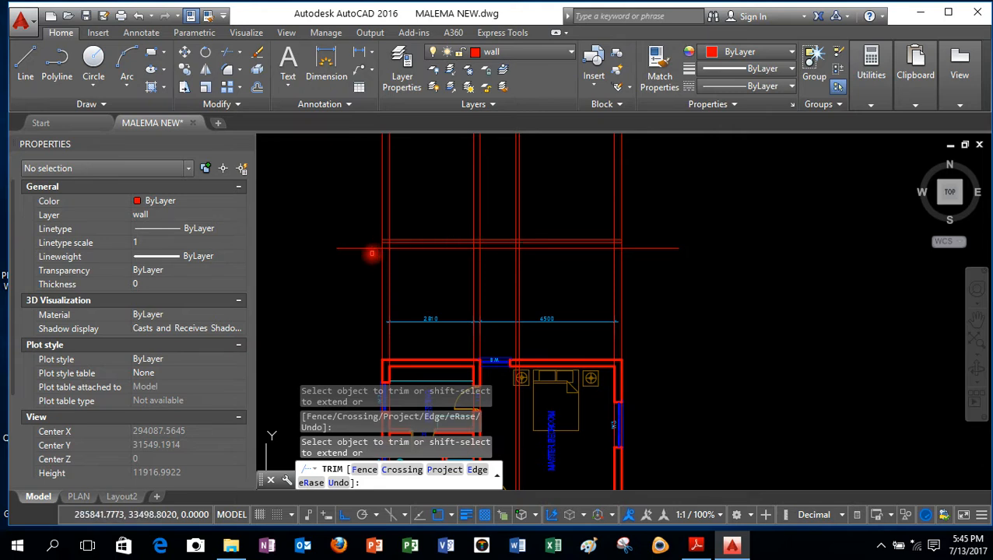
Step: Trim away the lowest horizontal line from the left outer wall across the 2810 room to the partition at the 4500 room
{"action": "scroll", "coordinate": [373, 253], "scroll_direction": "up", "scroll_amount": 4}
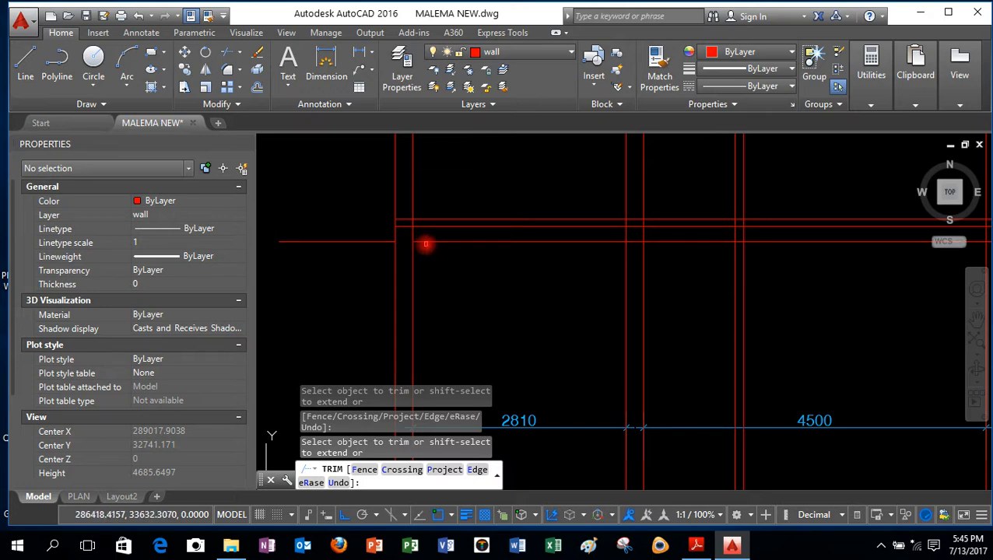
{"action": "left_click", "coordinate": [426, 244]}
{"action": "left_click", "coordinate": [434, 242]}
{"action": "left_click", "coordinate": [433, 243]}
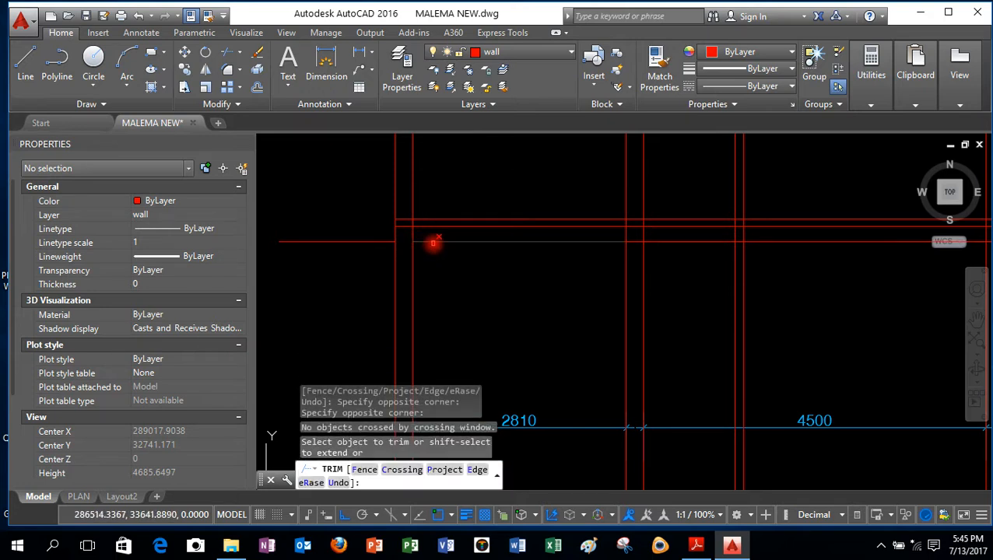
{"action": "left_click", "coordinate": [434, 243]}
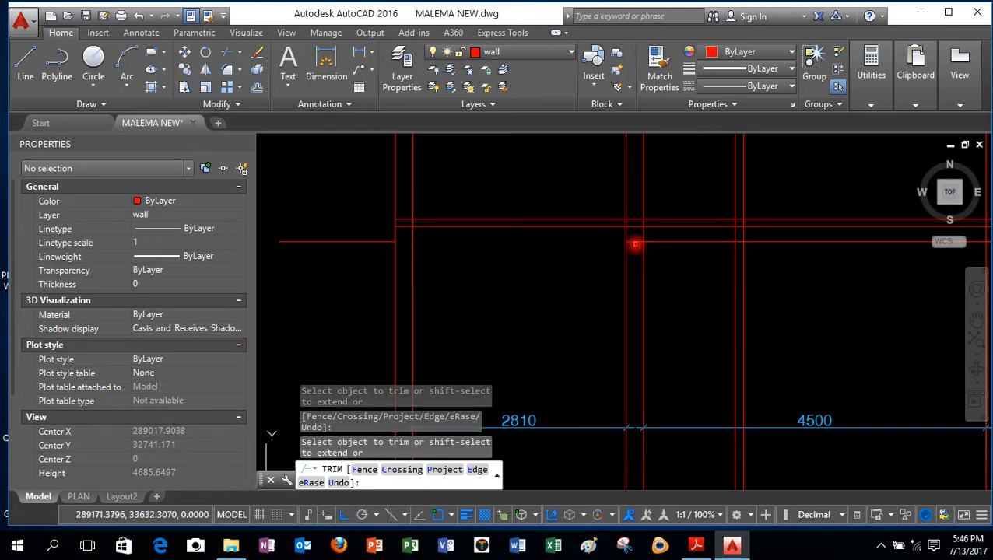
{"action": "left_click", "coordinate": [635, 244]}
{"action": "left_click", "coordinate": [638, 242]}
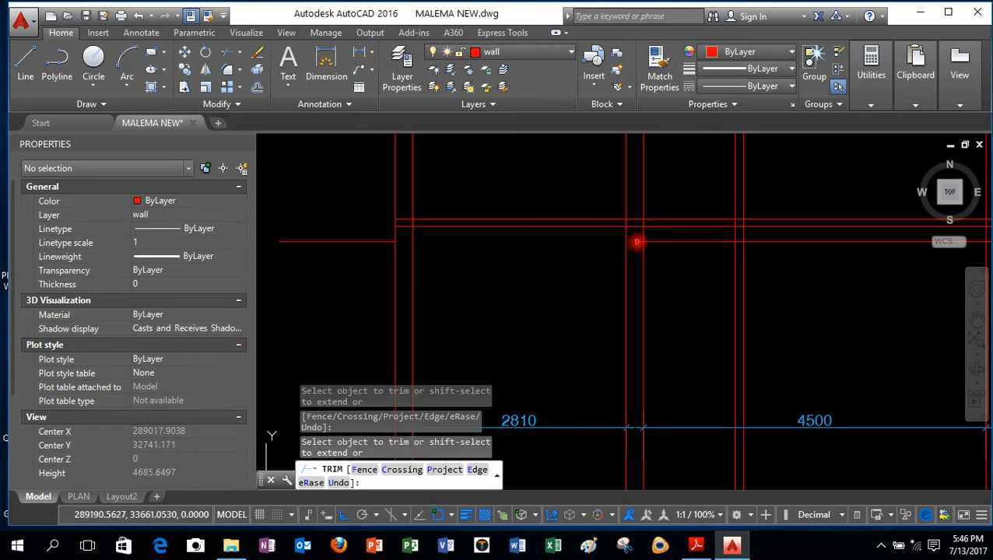
{"action": "left_click", "coordinate": [653, 242]}
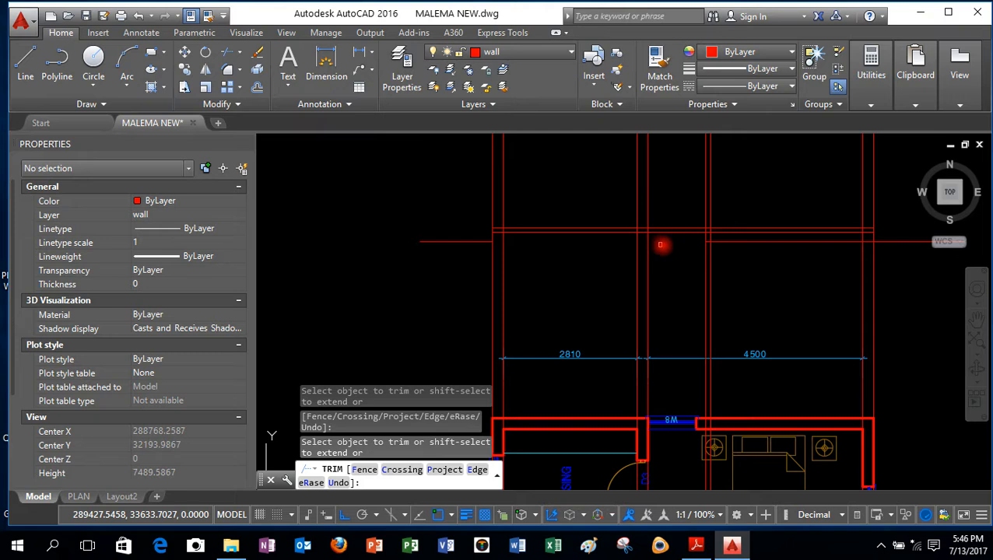
Step: Trim the rest of the lowest horizontal line through the right outer wall, keeping only the pieces outside the building, and end Trim
{"action": "scroll", "coordinate": [708, 243], "scroll_direction": "up", "scroll_amount": 2}
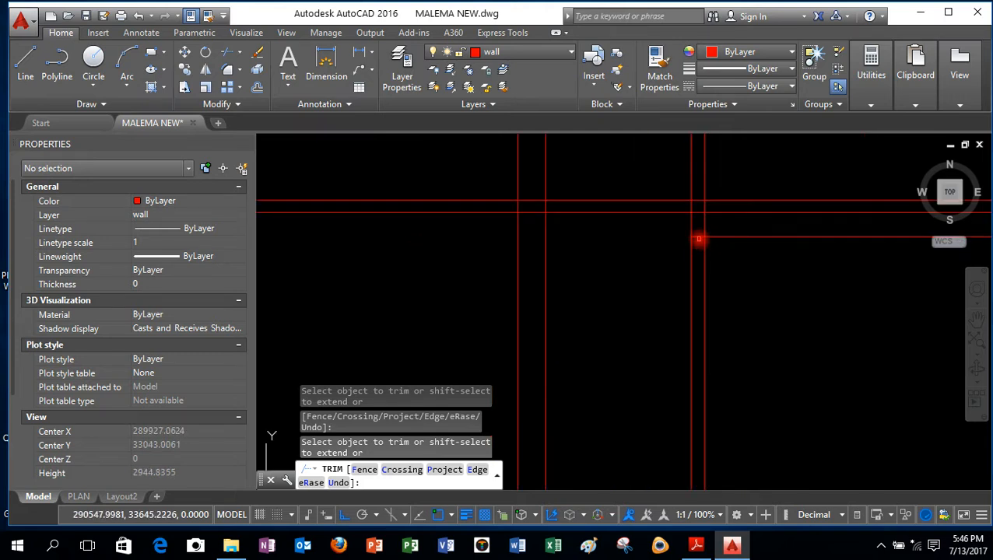
{"action": "left_click", "coordinate": [706, 237]}
{"action": "scroll", "coordinate": [627, 239], "scroll_direction": "down", "scroll_amount": 2}
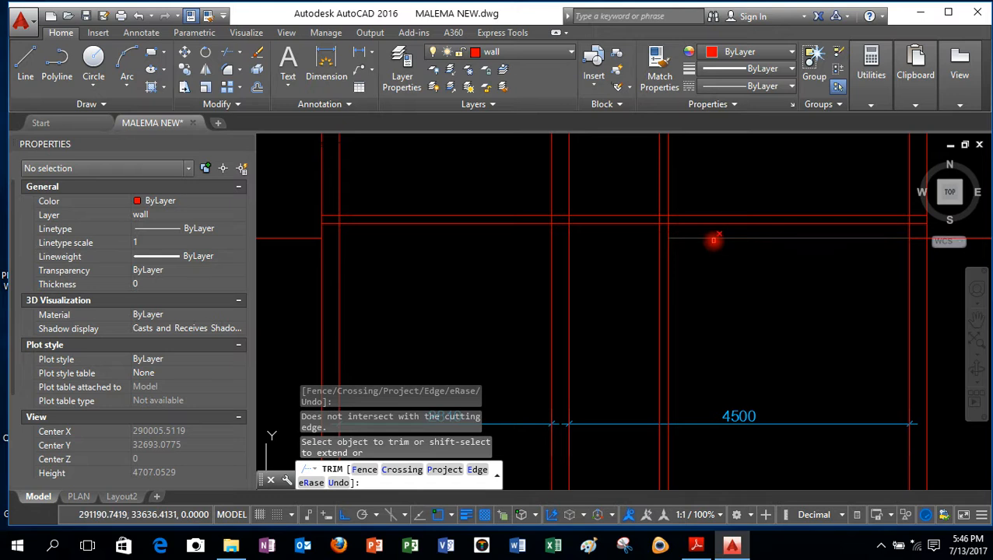
{"action": "left_click", "coordinate": [713, 239]}
{"action": "scroll", "coordinate": [545, 239], "scroll_direction": "down", "scroll_amount": 8}
{"action": "scroll", "coordinate": [600, 234], "scroll_direction": "up", "scroll_amount": 8}
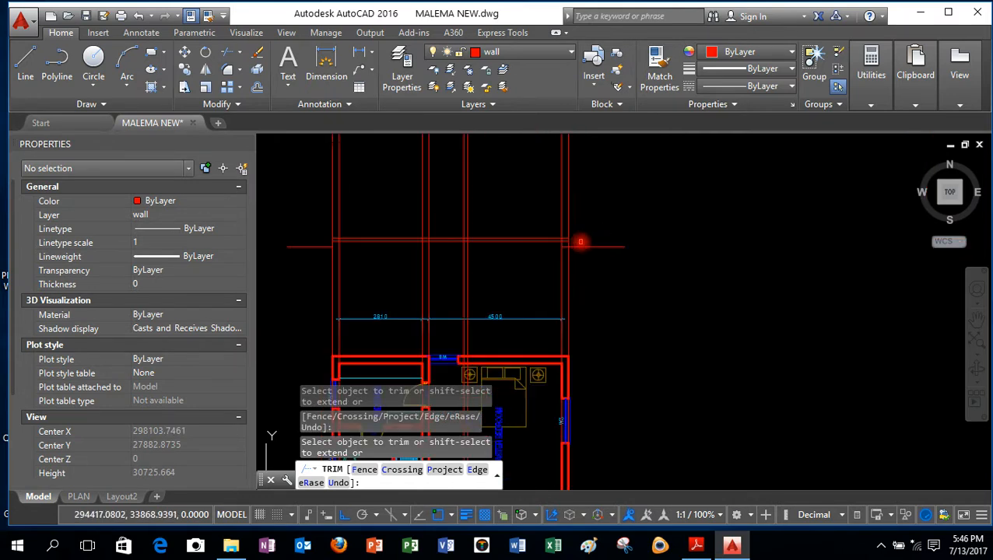
{"action": "left_click", "coordinate": [704, 247]}
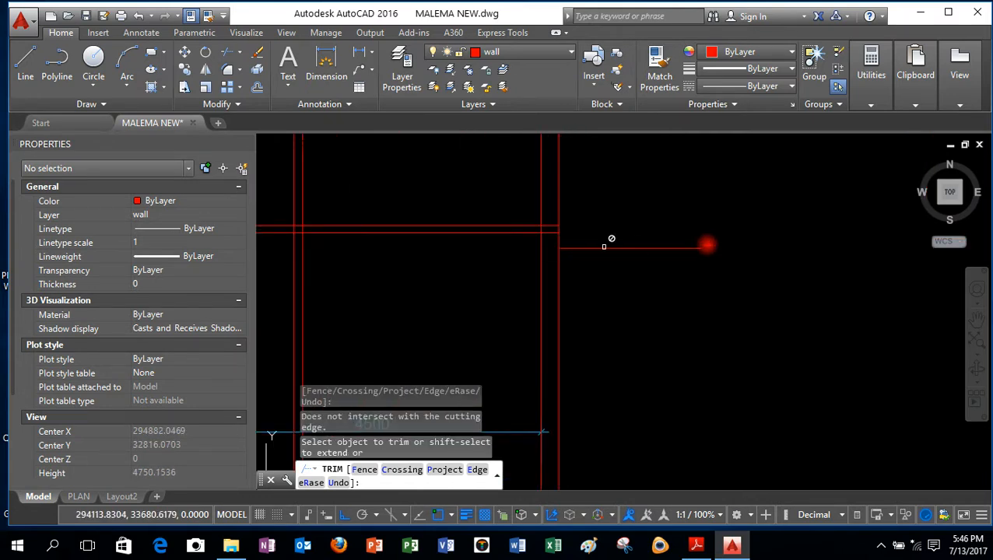
{"action": "scroll", "coordinate": [688, 245], "scroll_direction": "down", "scroll_amount": 4}
{"action": "scroll", "coordinate": [436, 259], "scroll_direction": "up", "scroll_amount": 2}
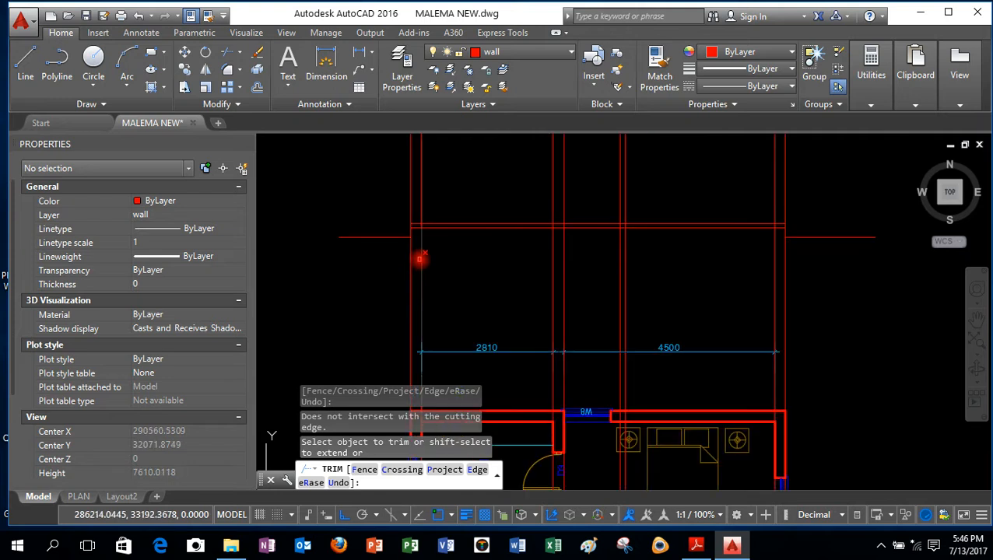
{"action": "right_click", "coordinate": [459, 247]}
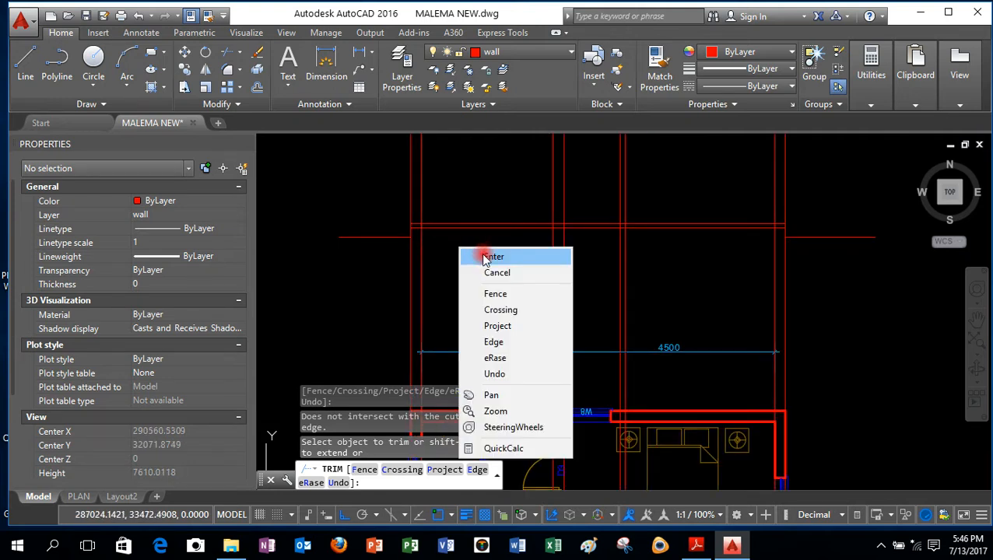
{"action": "left_click", "coordinate": [484, 258]}
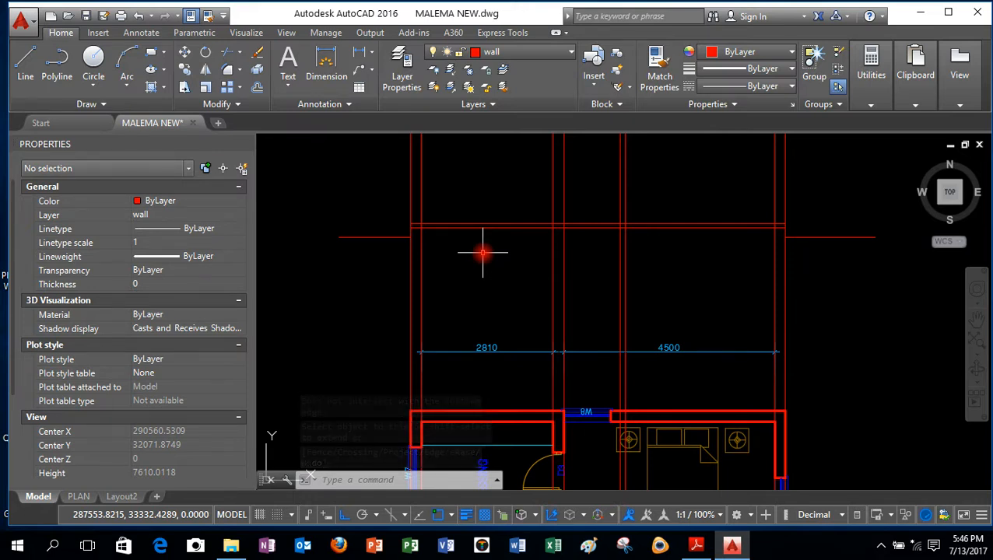
Step: Offset the lower of the two full-width horizontal lines 900 downward and end the Offset command
{"action": "left_click", "coordinate": [257, 89]}
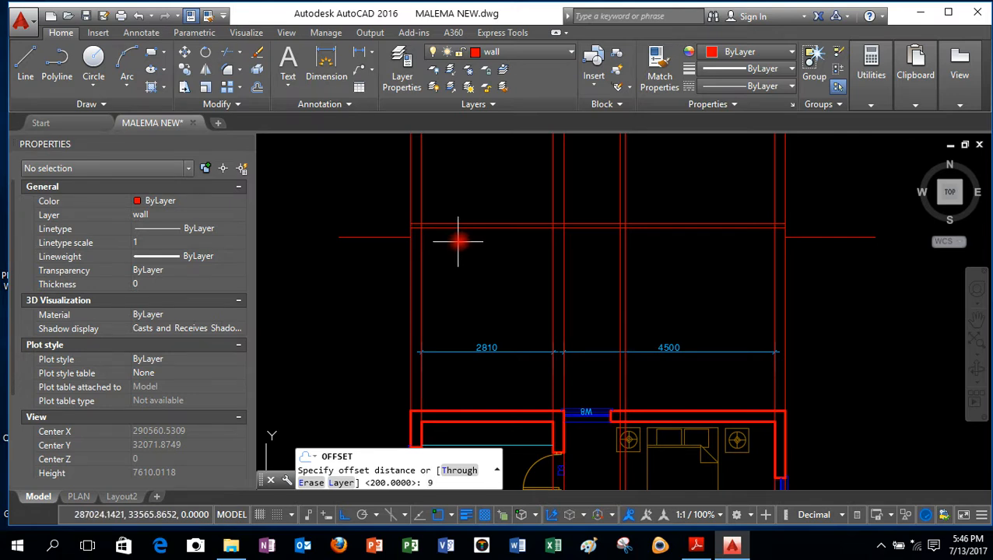
{"action": "key", "text": "Return"}
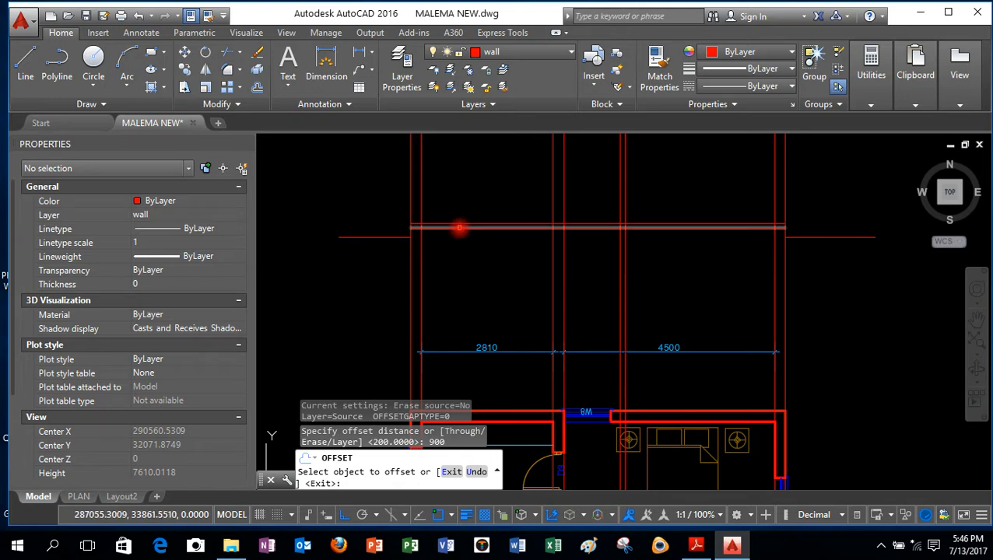
{"action": "left_click", "coordinate": [459, 226]}
{"action": "left_click", "coordinate": [457, 283]}
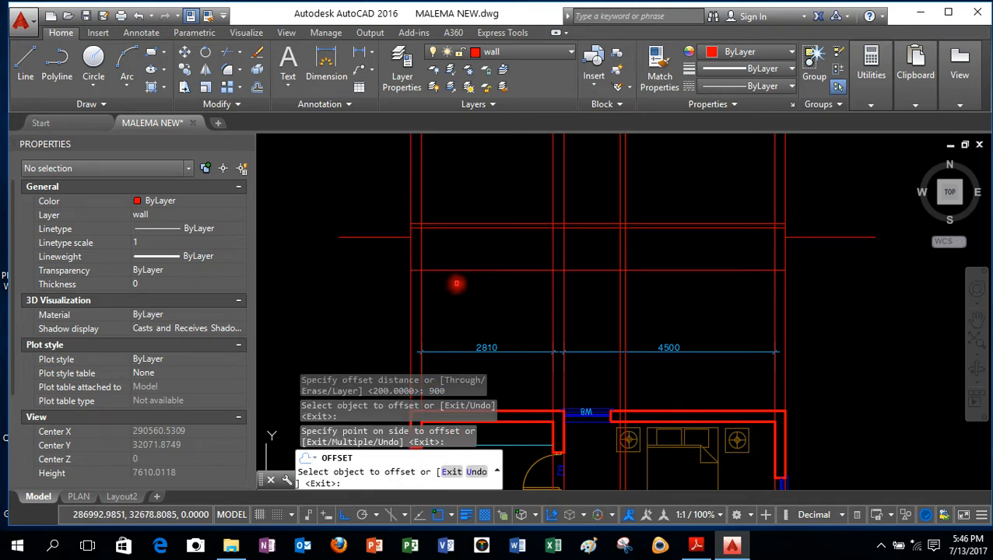
{"action": "right_click", "coordinate": [458, 284]}
{"action": "left_click", "coordinate": [474, 294]}
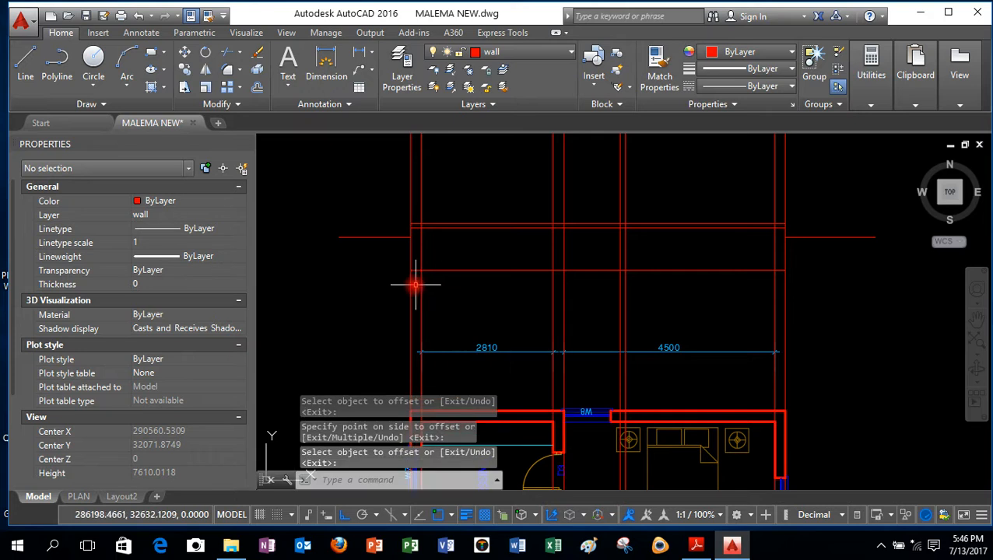
Step: Offset the left outer wall's two vertical lines 230, the outer face outward and the inner face inward
{"action": "scroll", "coordinate": [409, 281], "scroll_direction": "up", "scroll_amount": 4}
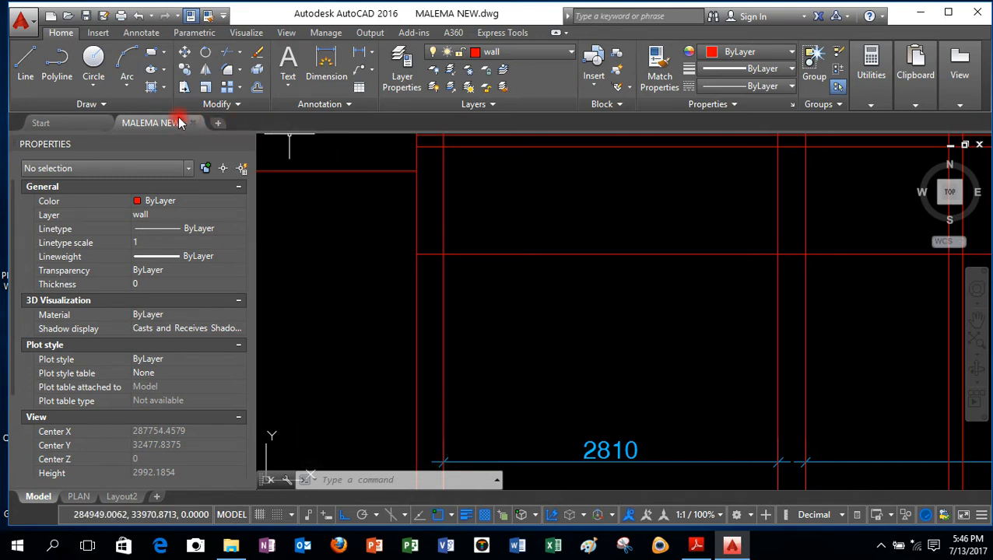
{"action": "left_click", "coordinate": [257, 88]}
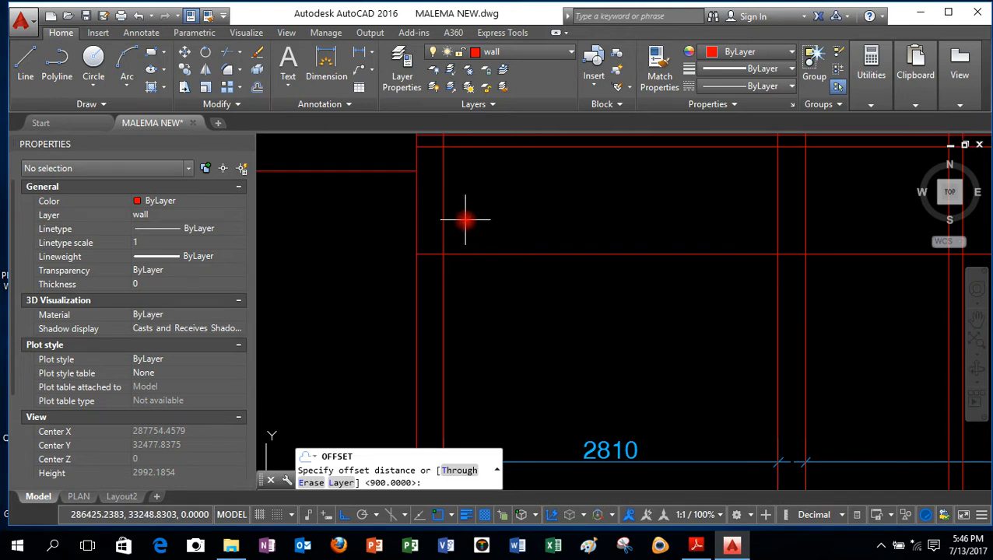
{"action": "type", "text": "230"}
{"action": "key", "text": "Return"}
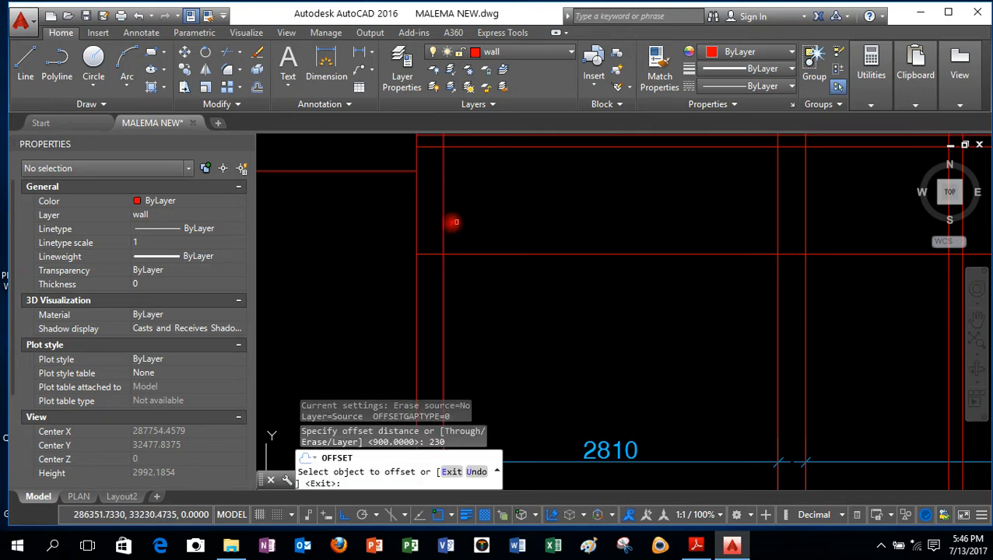
{"action": "left_click", "coordinate": [415, 217]}
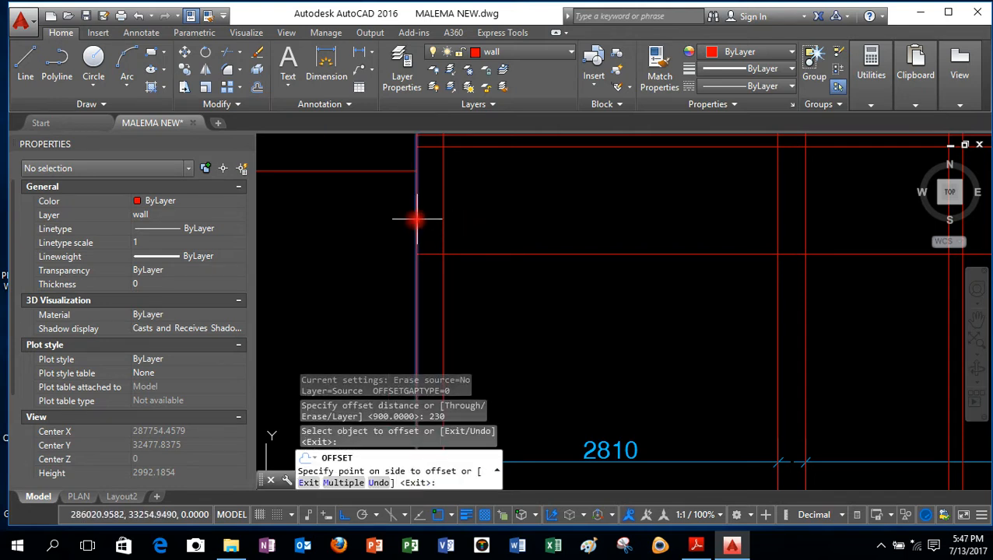
{"action": "left_click", "coordinate": [415, 228]}
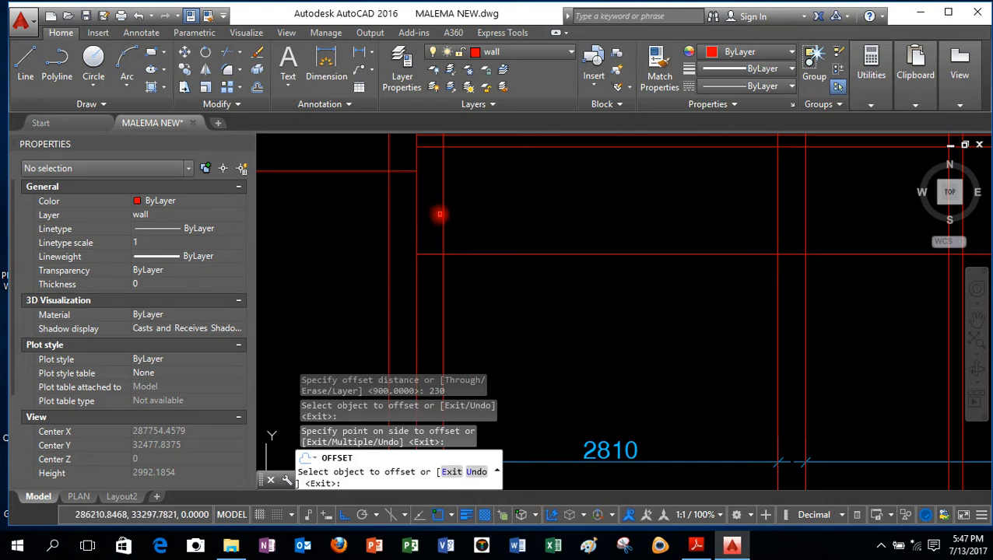
{"action": "left_click", "coordinate": [444, 210]}
{"action": "left_click", "coordinate": [459, 210]}
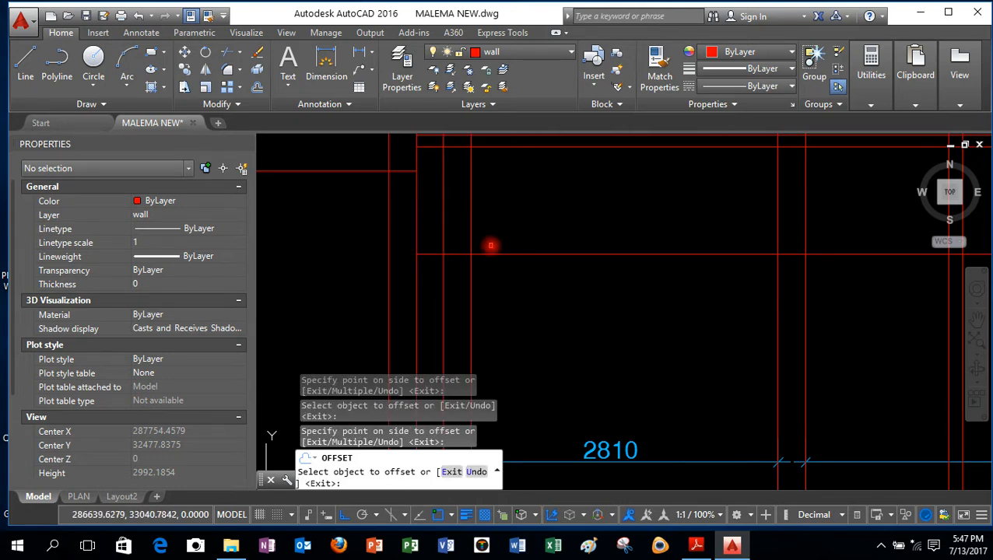
Step: Offset the lowest full-width horizontal line 230 upward and end the Offset command
{"action": "left_click", "coordinate": [491, 254]}
{"action": "left_click", "coordinate": [496, 214]}
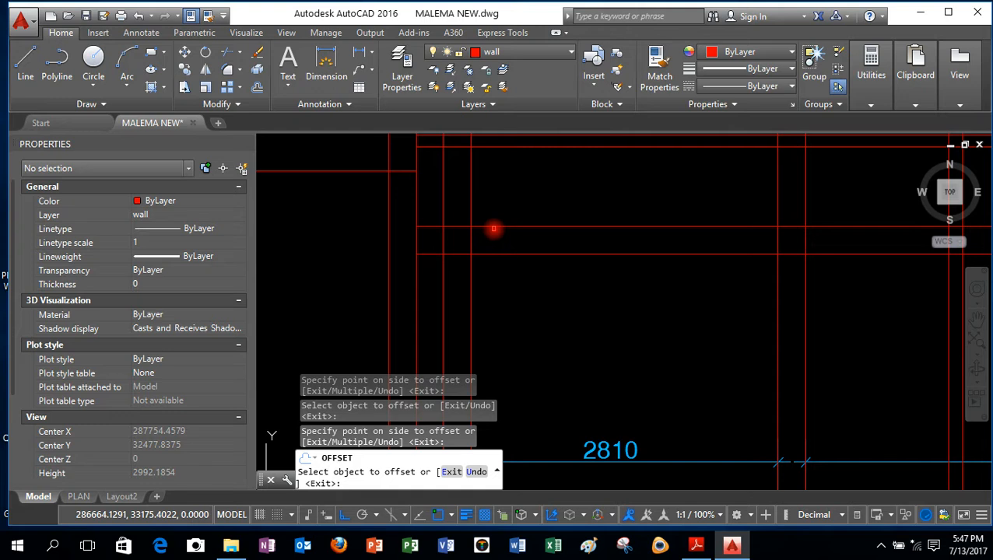
{"action": "right_click", "coordinate": [499, 208]}
{"action": "left_click", "coordinate": [512, 220]}
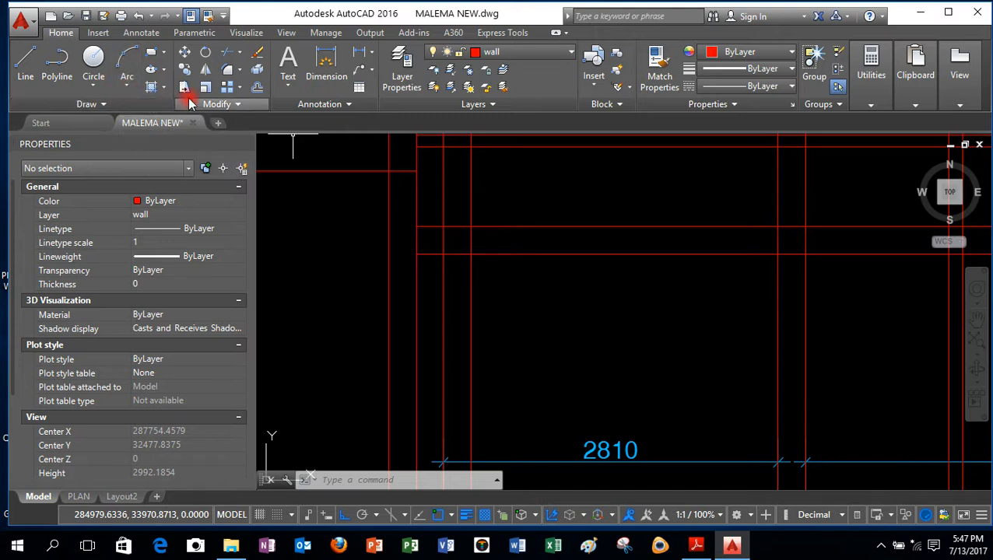
Step: Extend the left ends of the two lowest horizontal lines to the vertical line offset outside the left wall
{"action": "left_click", "coordinate": [109, 107]}
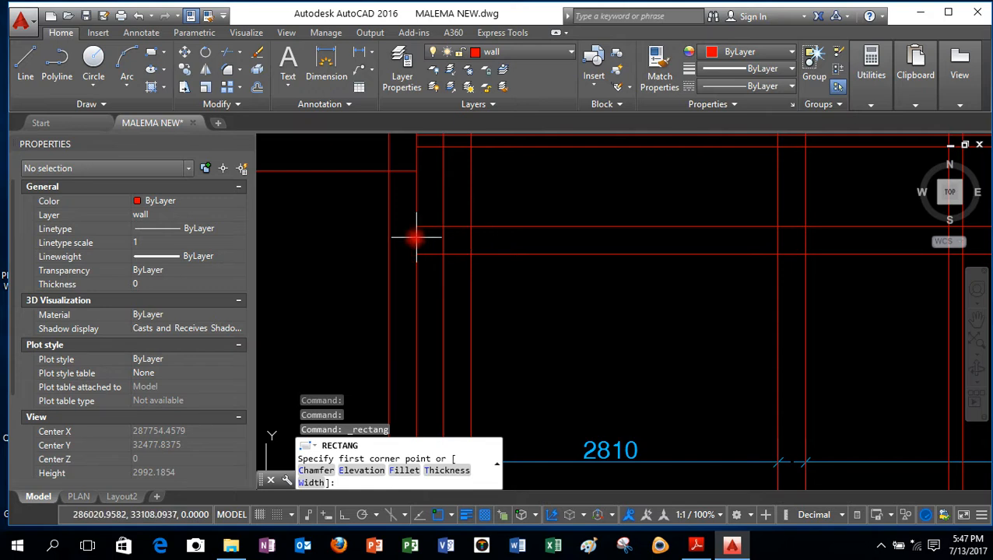
{"action": "key", "text": "Escape"}
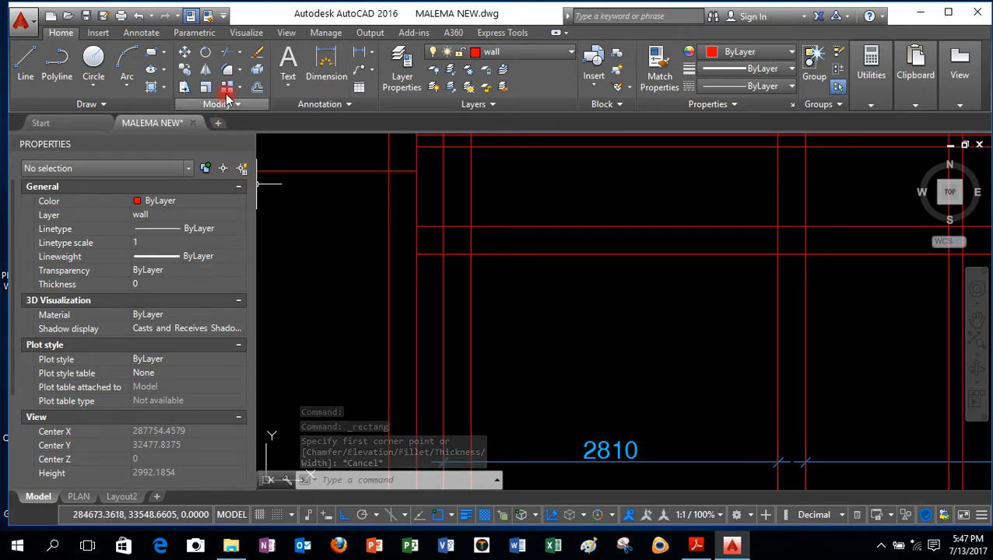
{"action": "left_click", "coordinate": [239, 52]}
{"action": "left_click", "coordinate": [236, 105]}
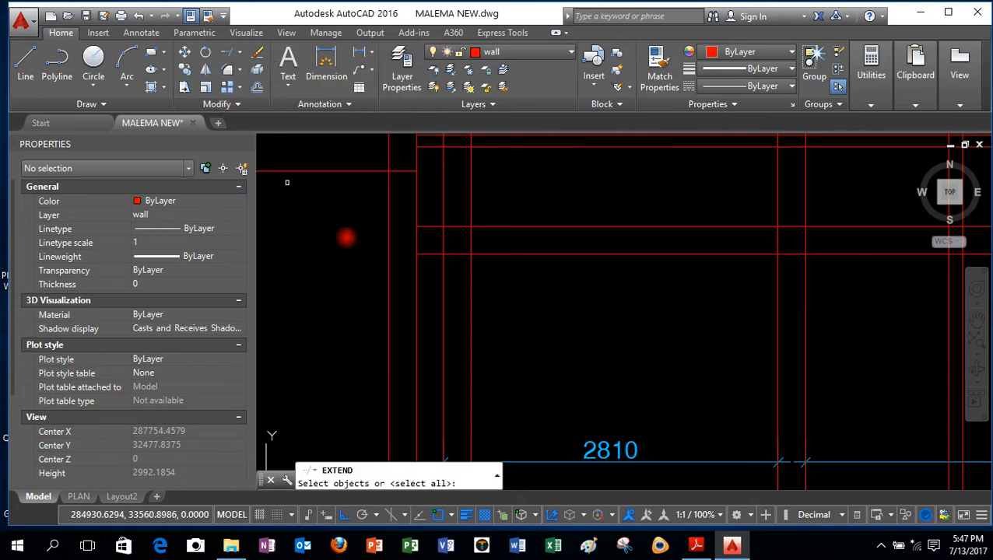
{"action": "key", "text": "Return"}
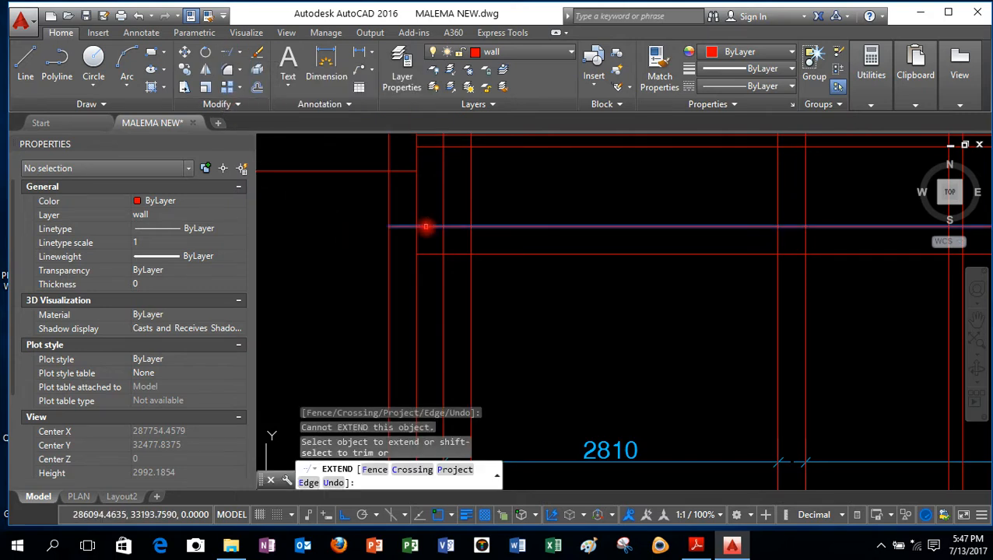
{"action": "left_click", "coordinate": [424, 226]}
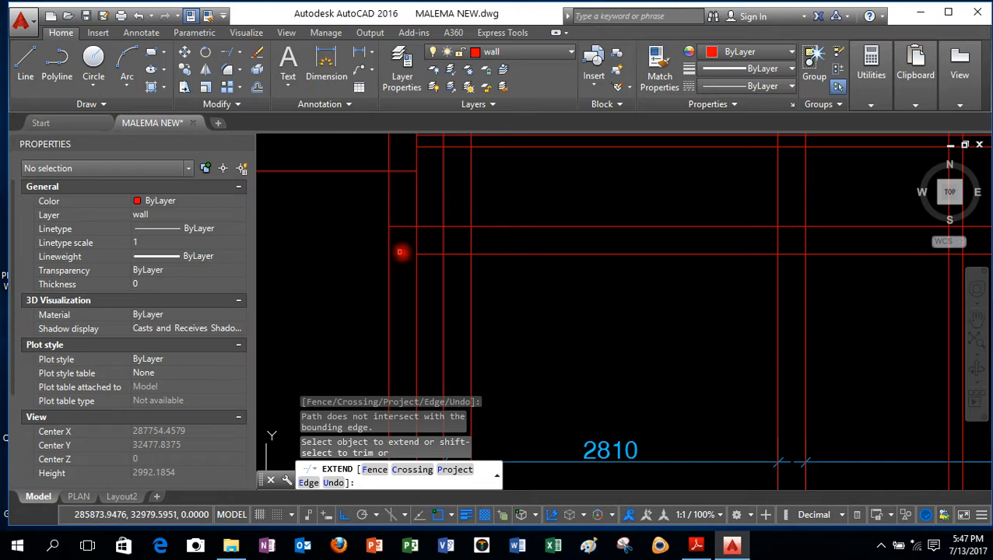
{"action": "left_click", "coordinate": [410, 253]}
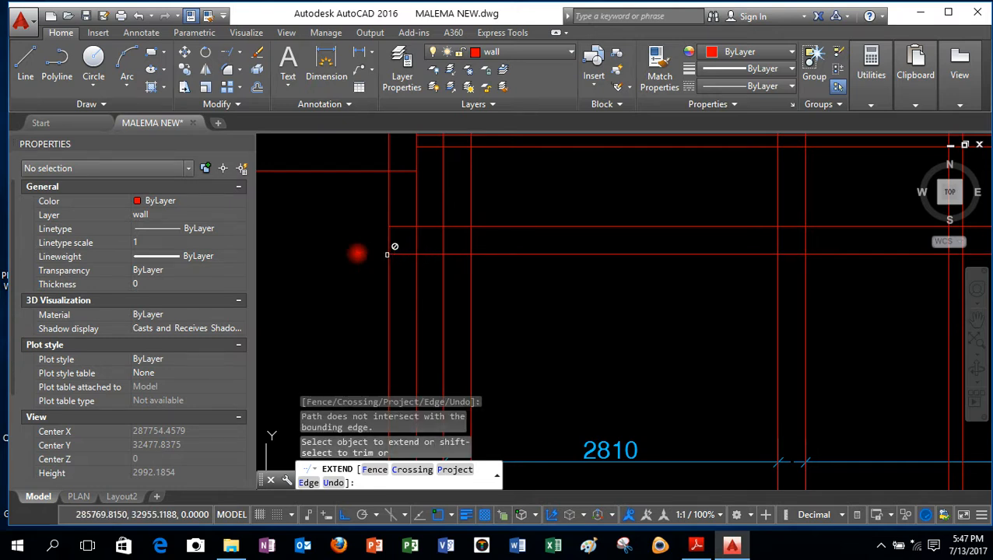
Step: End the Extend command and draw the left wall's footing rectangle between the two lowest horizontal lines and the two offset vertical lines
{"action": "right_click", "coordinate": [315, 208]}
{"action": "left_click", "coordinate": [333, 225]}
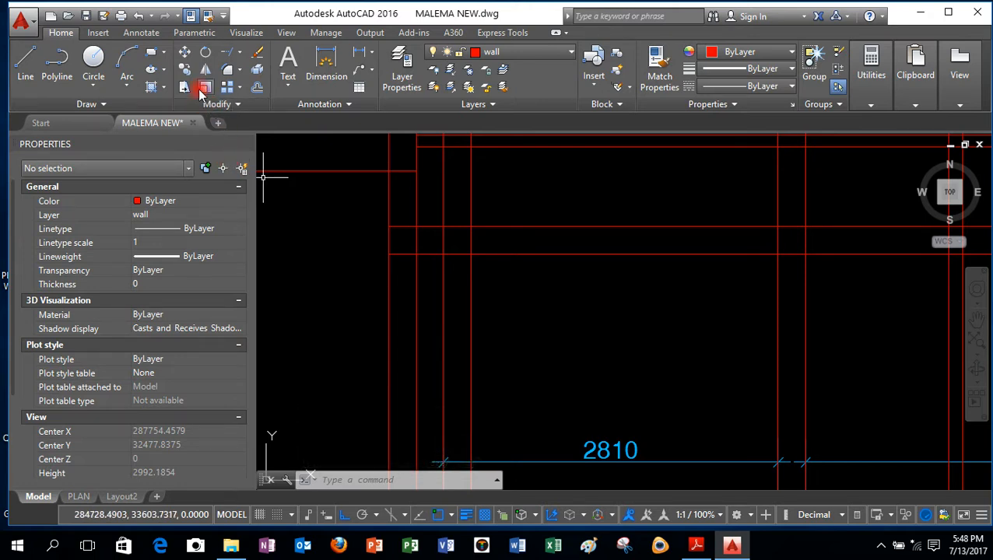
{"action": "left_click", "coordinate": [155, 55]}
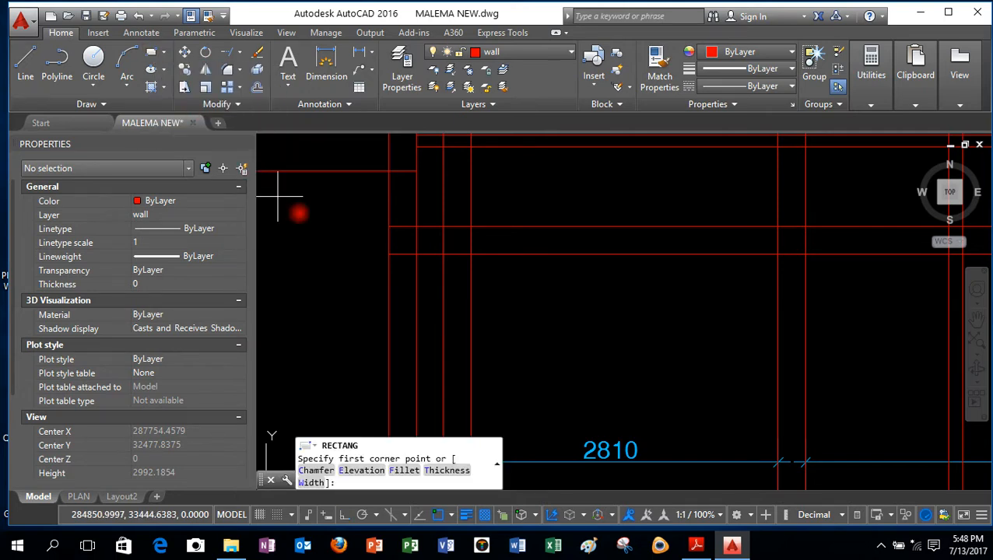
{"action": "left_click", "coordinate": [388, 228]}
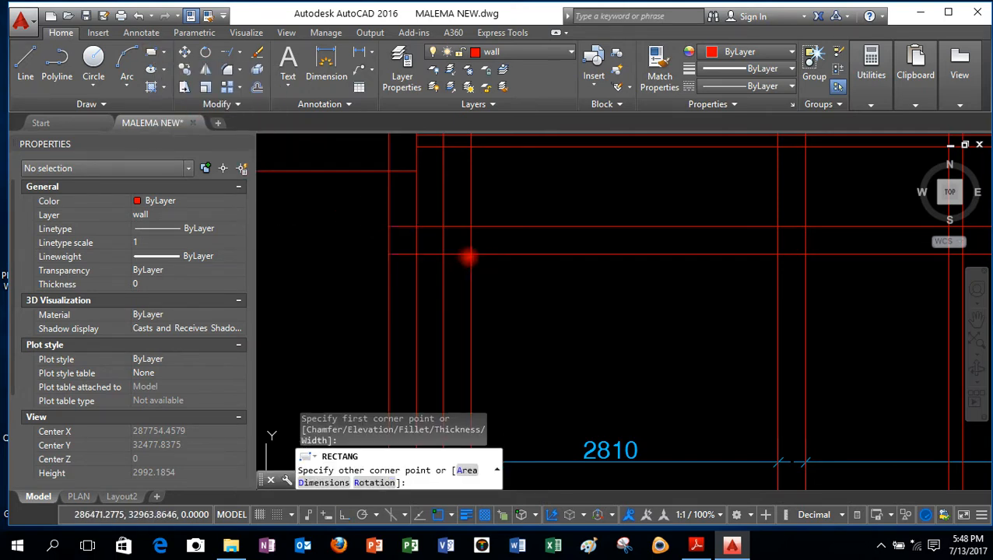
{"action": "left_click", "coordinate": [470, 255]}
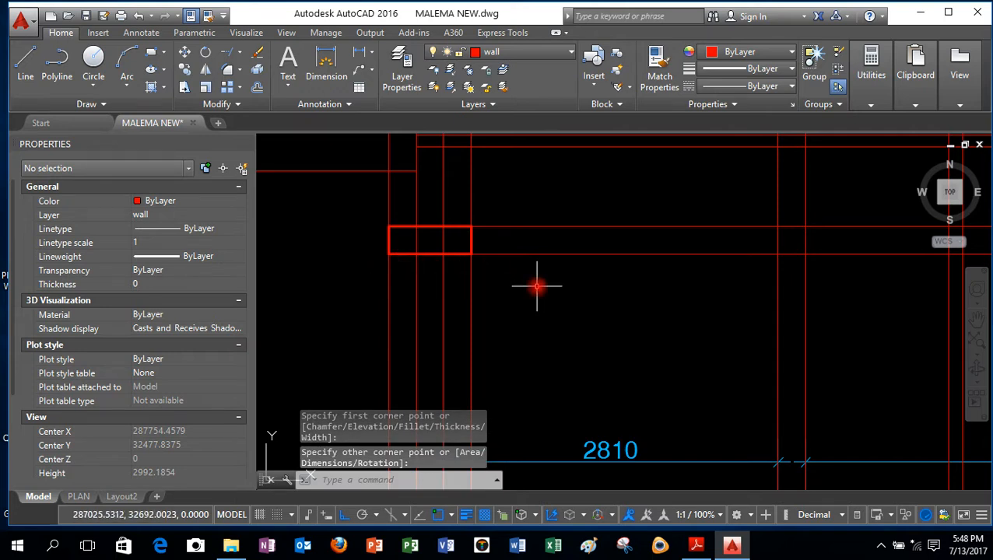
Step: Erase the footing's construction lines: the horizontal line along its top edge and the two offset vertical lines along its sides
{"action": "left_click", "coordinate": [517, 238]}
{"action": "left_click", "coordinate": [514, 225]}
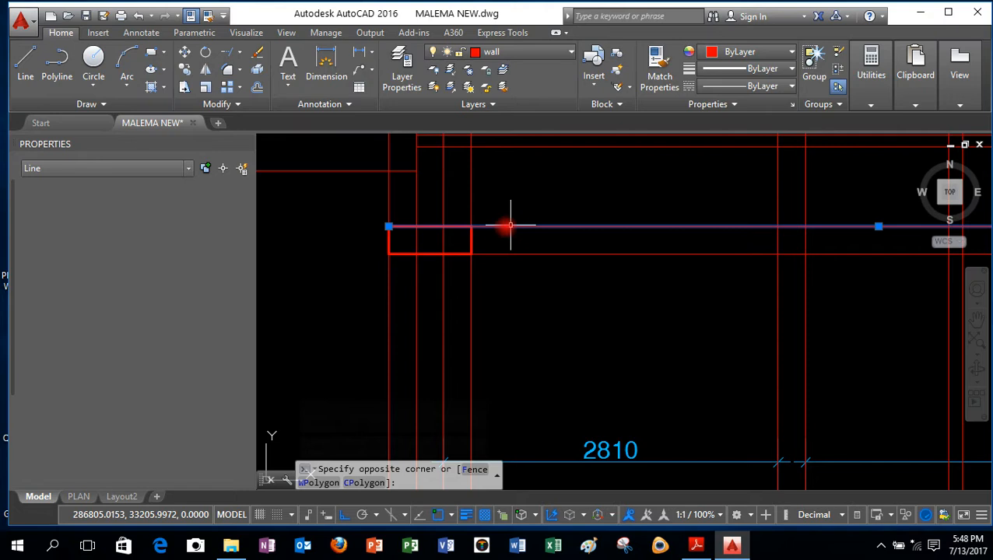
{"action": "key", "text": "Delete"}
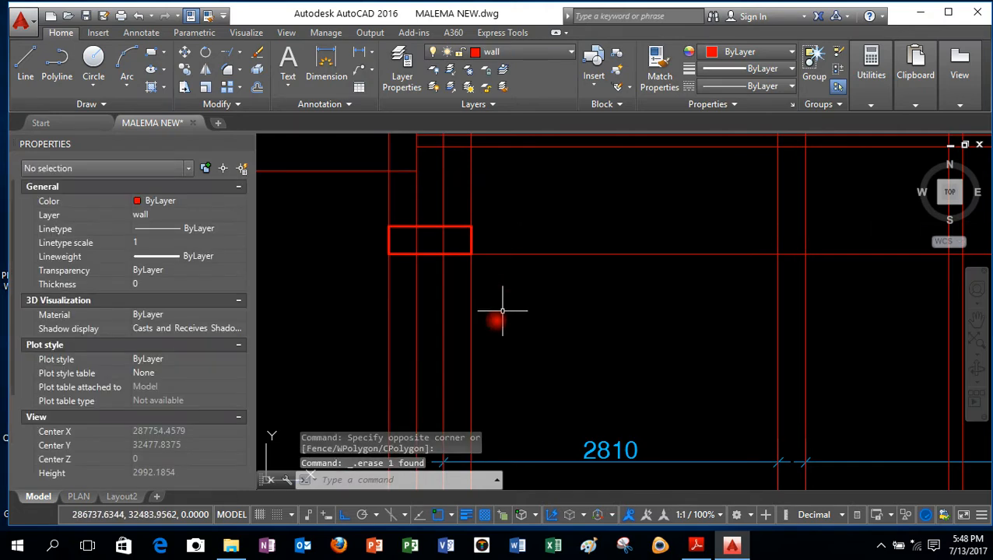
{"action": "left_click", "coordinate": [482, 304]}
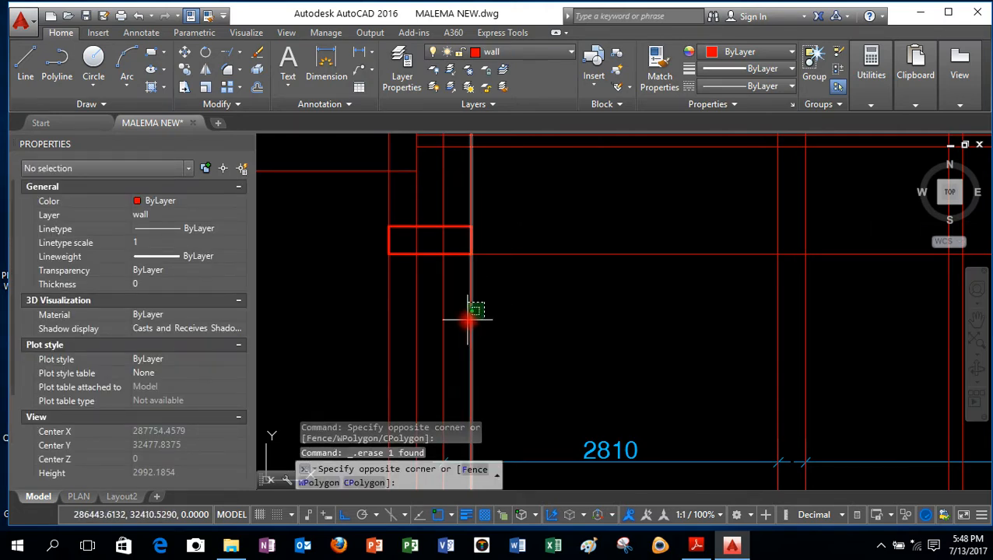
{"action": "left_click", "coordinate": [465, 324]}
{"action": "key", "text": "Delete"}
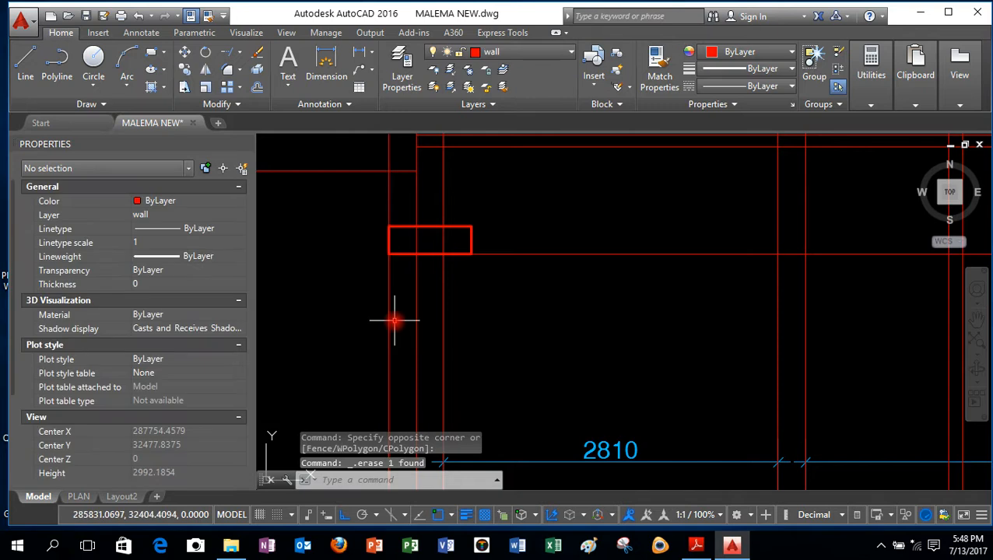
{"action": "left_click", "coordinate": [388, 313]}
{"action": "key", "text": "Delete"}
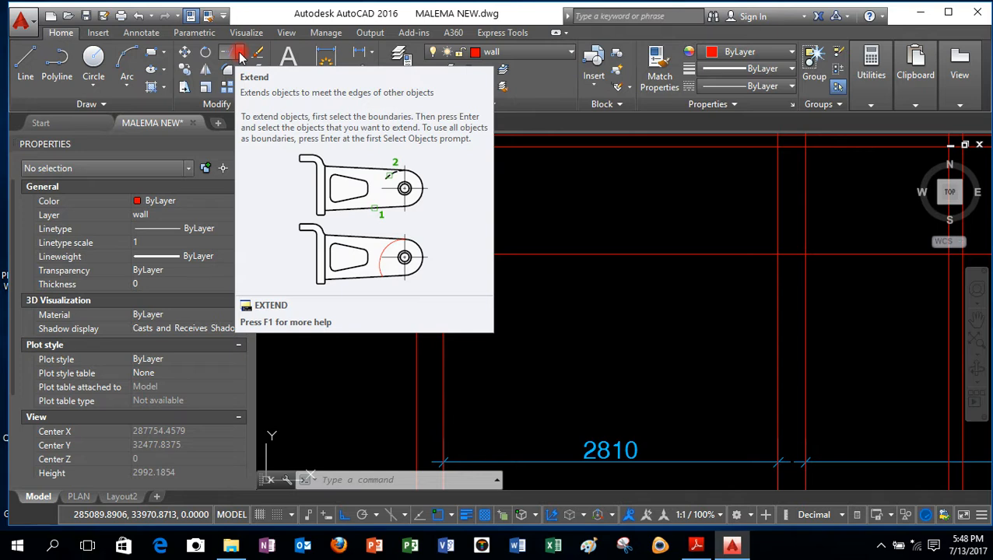
Step: Trim the left wall's two vertical lines inside the footing rectangle and end the Trim command
{"action": "left_click", "coordinate": [238, 59]}
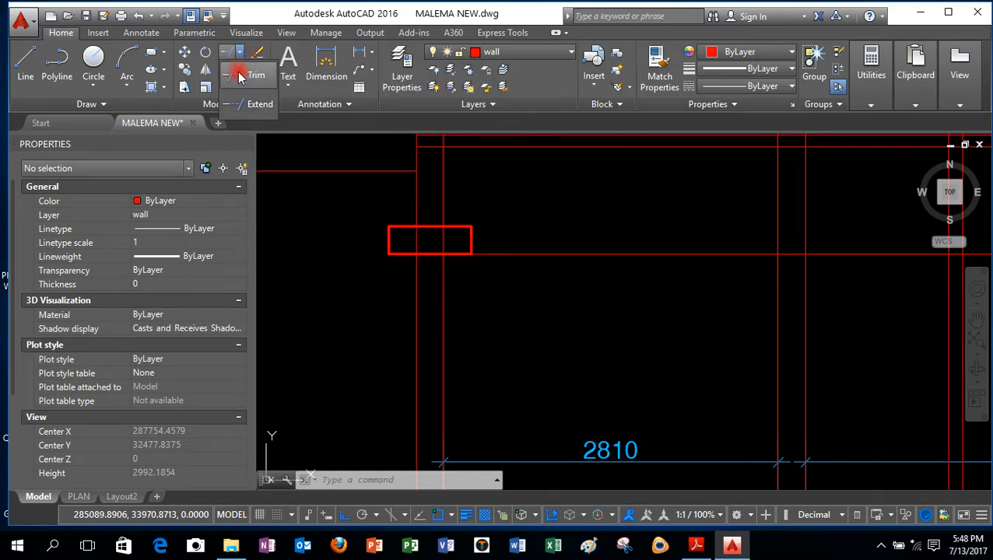
{"action": "left_click", "coordinate": [243, 83]}
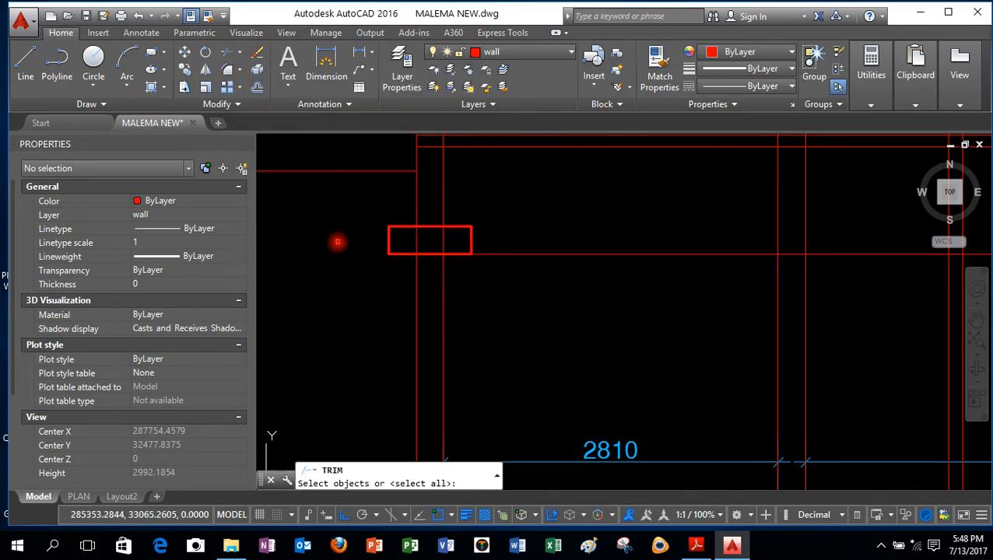
{"action": "key", "text": "Return"}
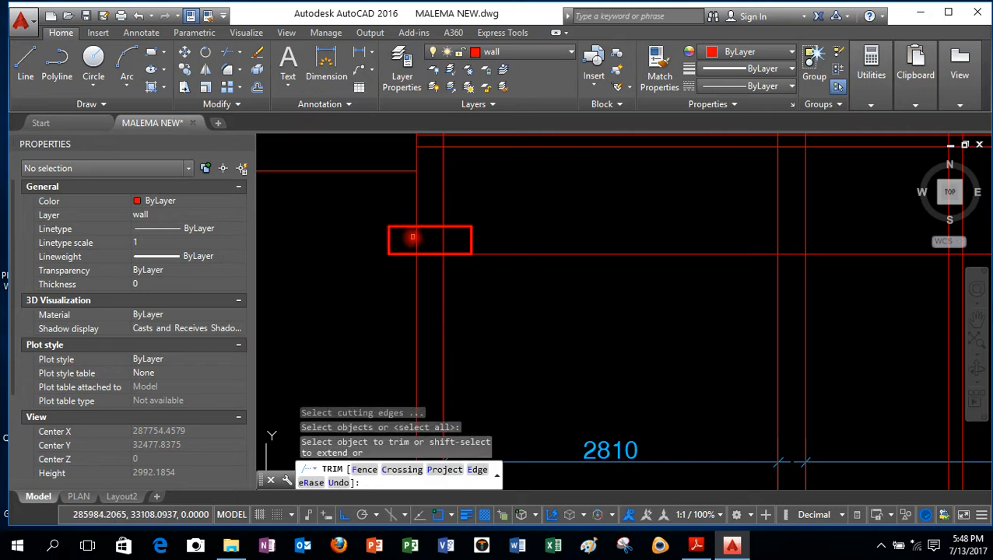
{"action": "left_click", "coordinate": [415, 237]}
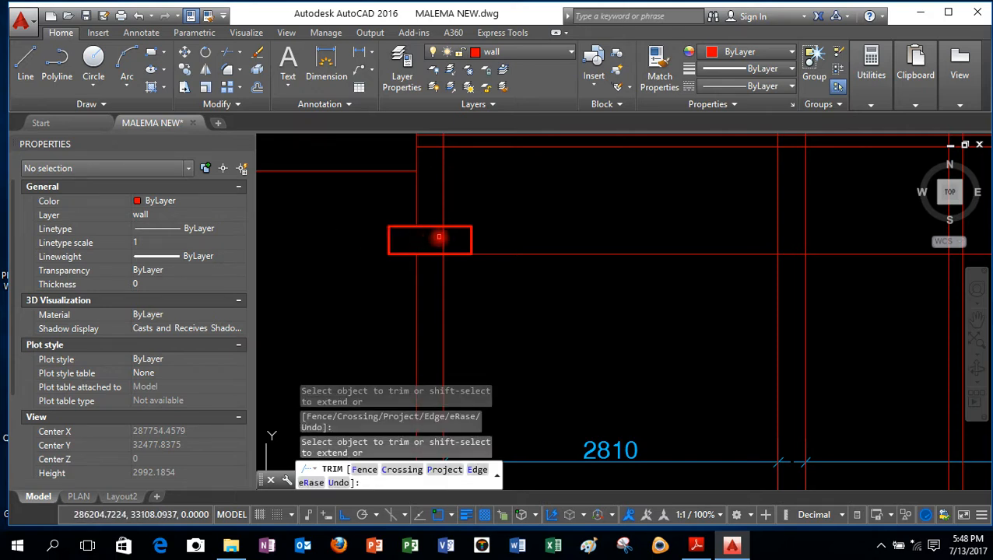
{"action": "right_click", "coordinate": [481, 191]}
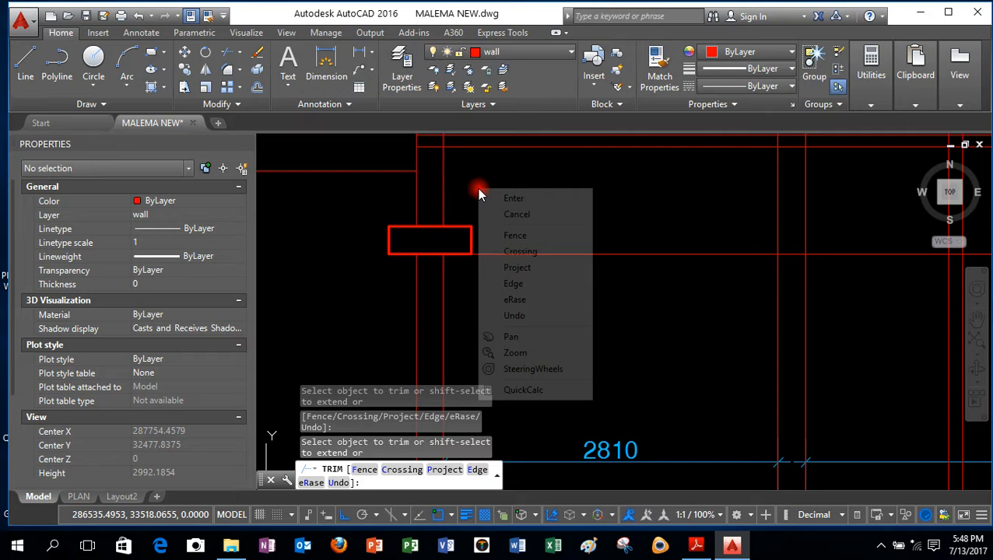
{"action": "left_click", "coordinate": [489, 197]}
Step: Erase the two leftover left wall line segments below the footing rectangle
{"action": "left_click", "coordinate": [472, 275]}
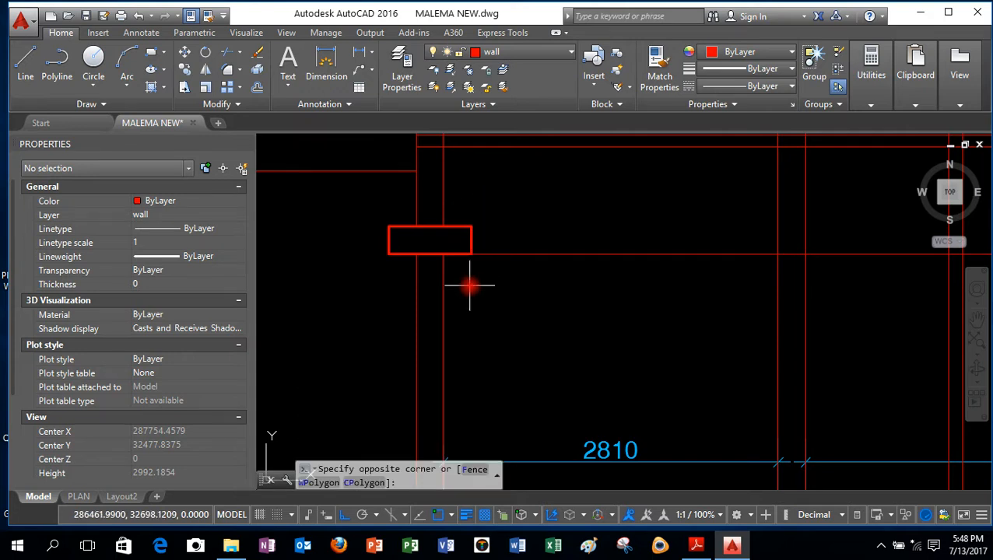
{"action": "left_click", "coordinate": [392, 302]}
{"action": "key", "text": "Delete"}
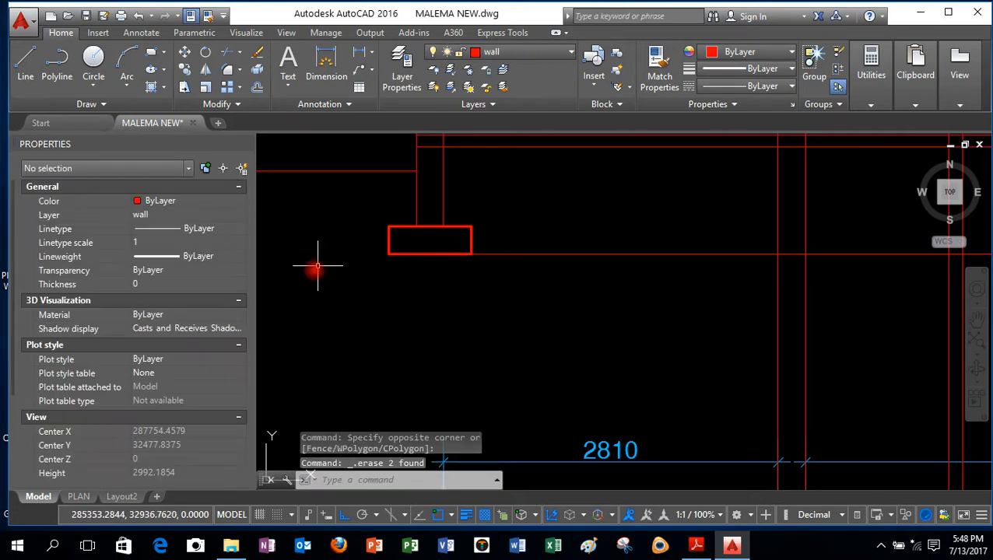
Step: Copy the footing rectangle from the foot of the left wall's inner face to the right-hand face of the wall after the 2810 span, using a PERP snap
{"action": "scroll", "coordinate": [315, 272], "scroll_direction": "down", "scroll_amount": 3}
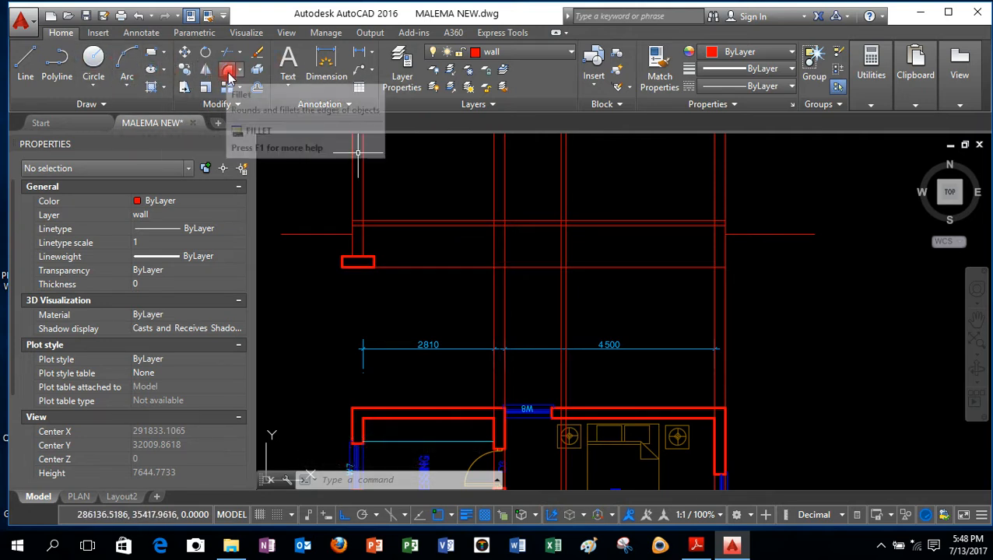
{"action": "left_click", "coordinate": [189, 69]}
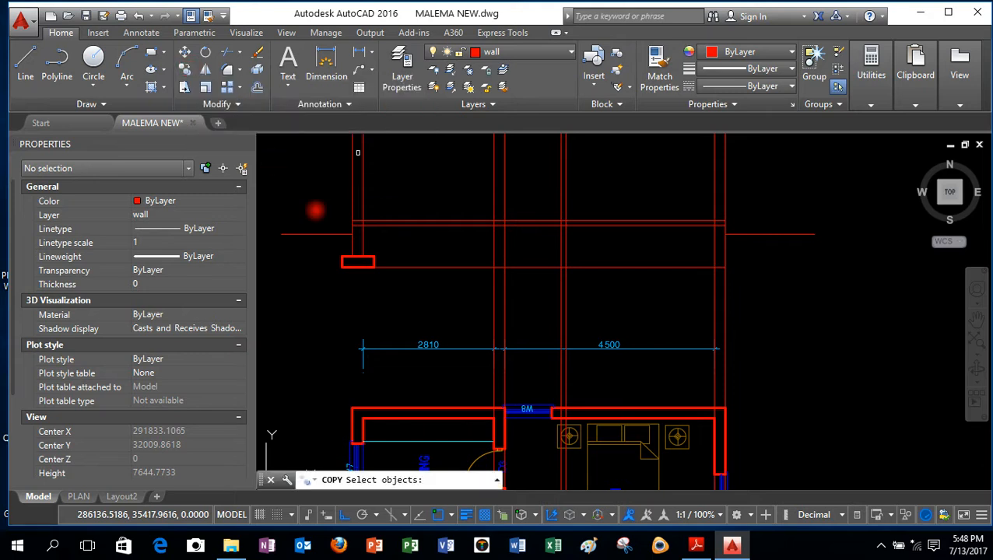
{"action": "scroll", "coordinate": [361, 252], "scroll_direction": "up", "scroll_amount": 4}
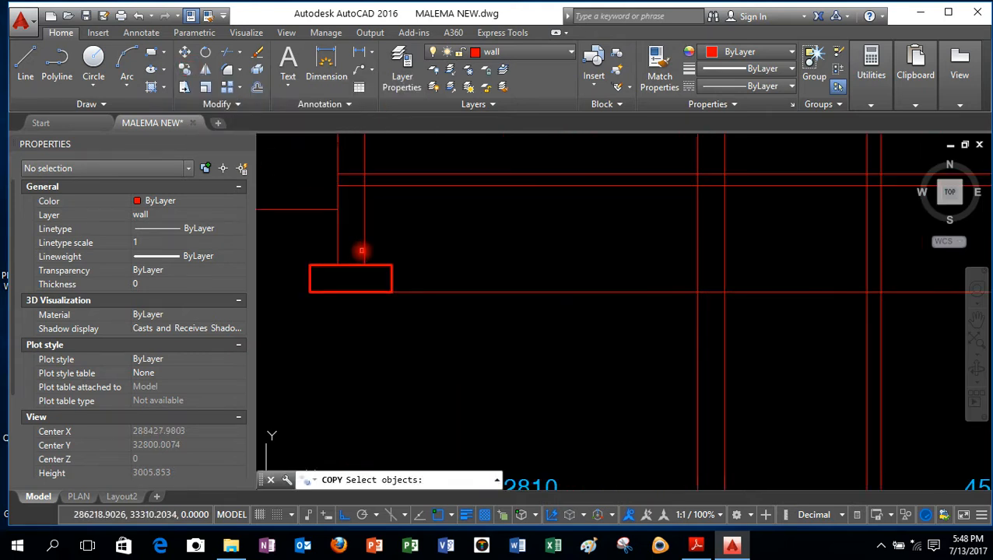
{"action": "scroll", "coordinate": [361, 251], "scroll_direction": "down", "scroll_amount": 2}
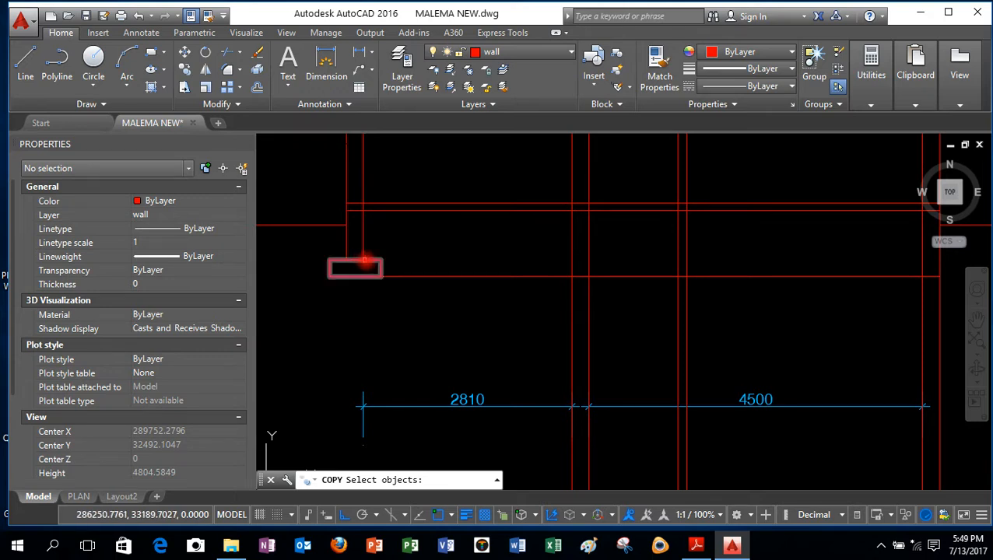
{"action": "left_click", "coordinate": [369, 260]}
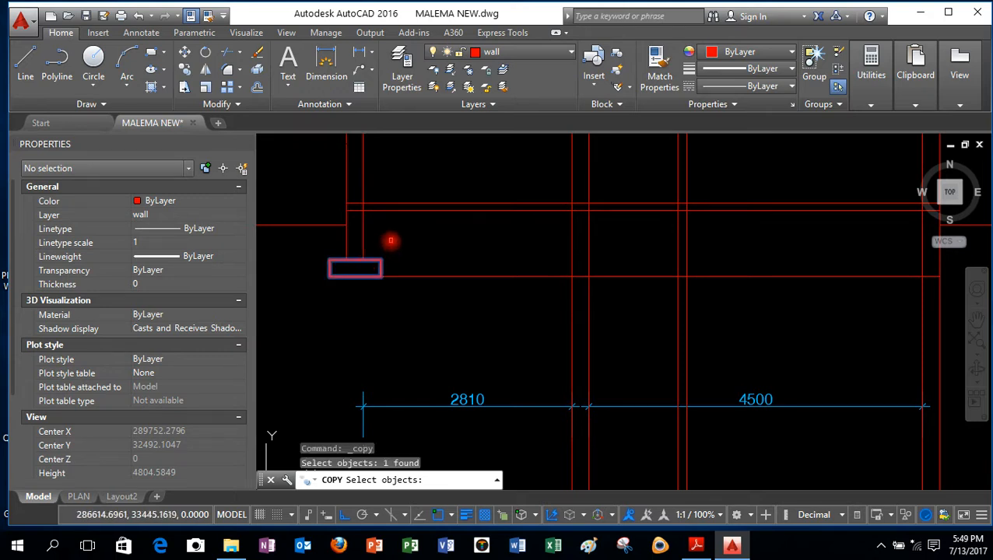
{"action": "key", "text": "Return"}
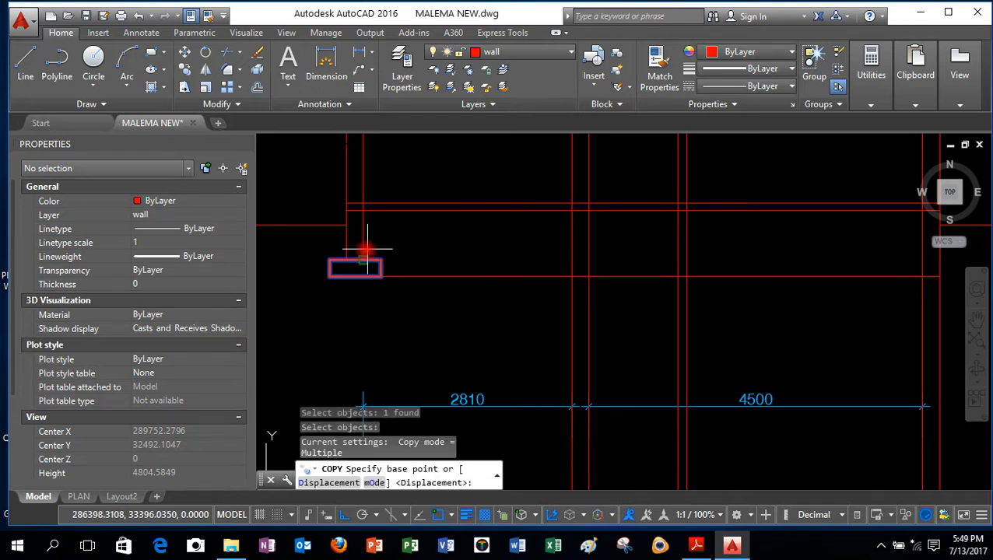
{"action": "left_click", "coordinate": [360, 257]}
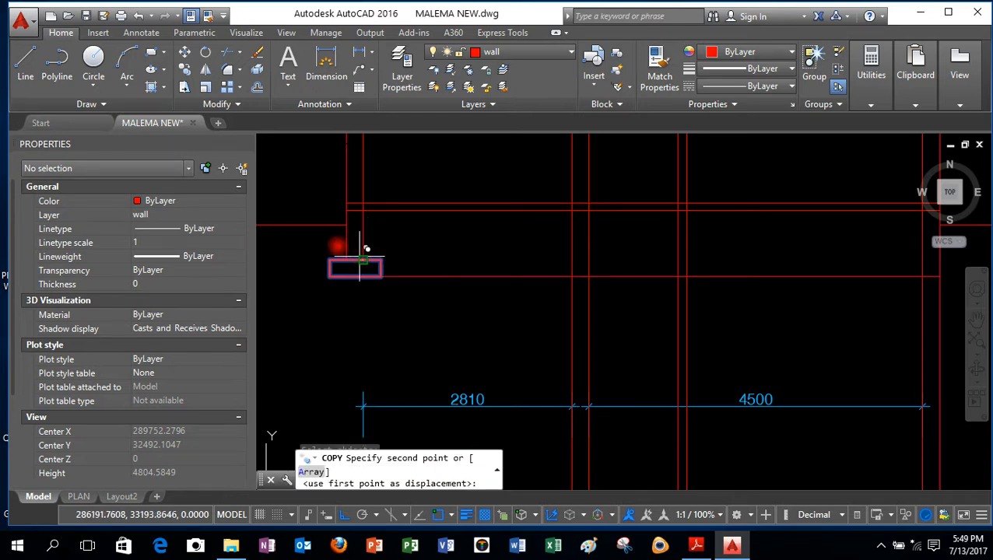
{"action": "scroll", "coordinate": [479, 256], "scroll_direction": "up", "scroll_amount": 4}
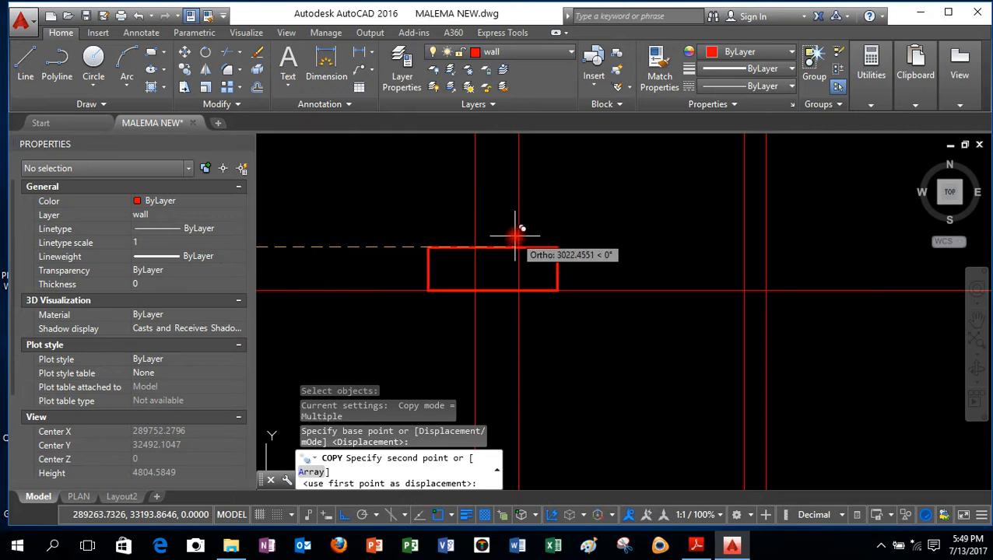
{"action": "type", "text": "P"}
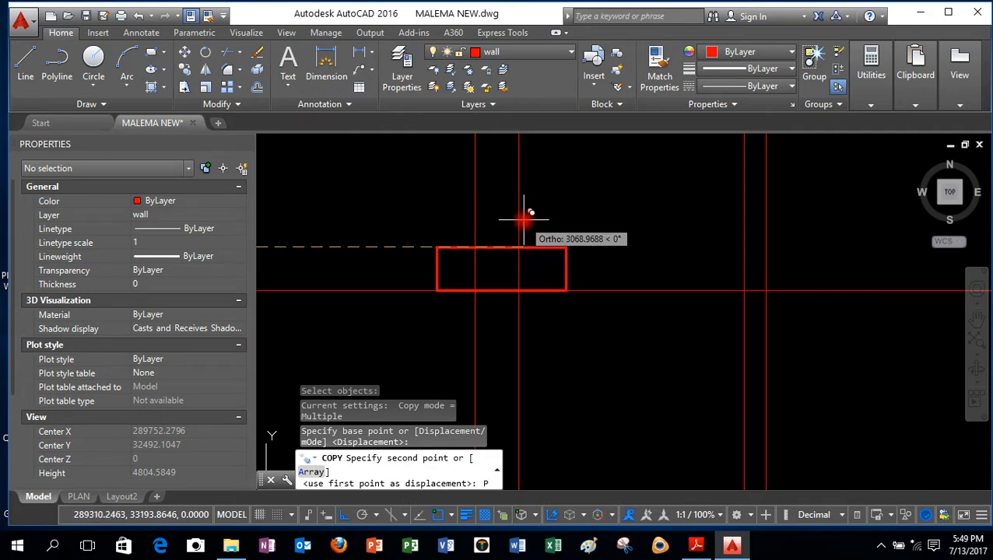
{"action": "type", "text": "E"}
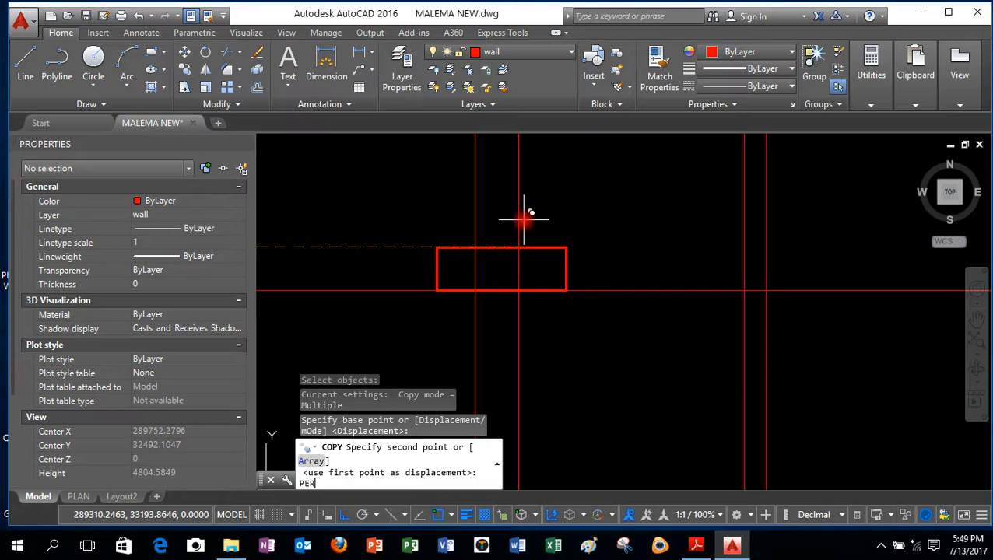
{"action": "type", "text": "RP"}
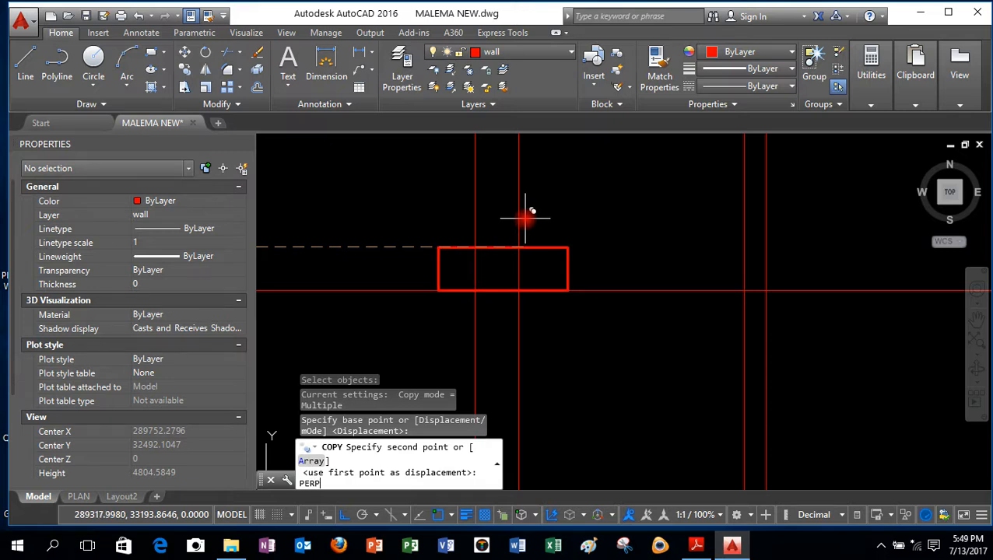
{"action": "key", "text": "Return"}
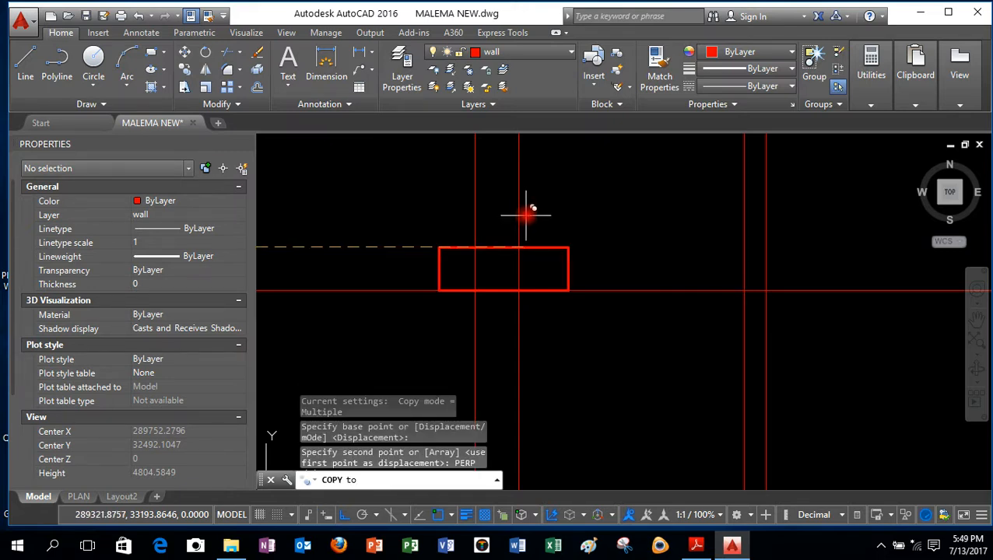
{"action": "left_click", "coordinate": [520, 243]}
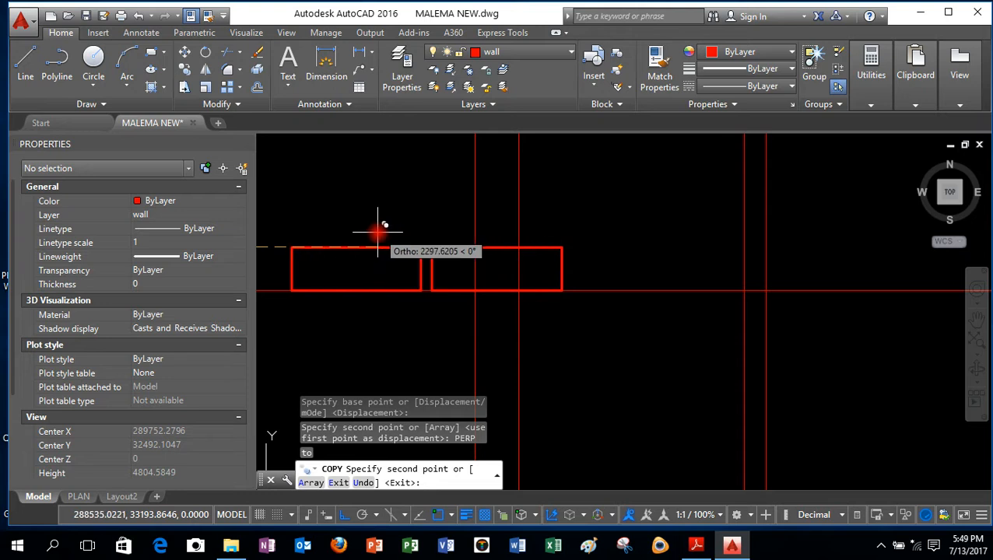
Step: Place another footing copy at the right outer wall's outer face with a PERP snap and end the Copy command
{"action": "scroll", "coordinate": [382, 221], "scroll_direction": "down", "scroll_amount": 4}
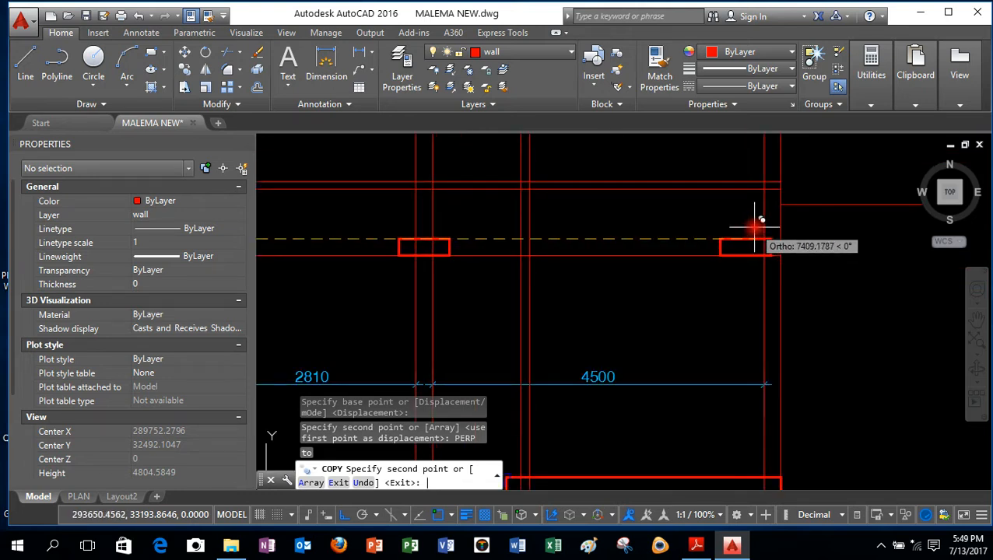
{"action": "type", "text": "PER"}
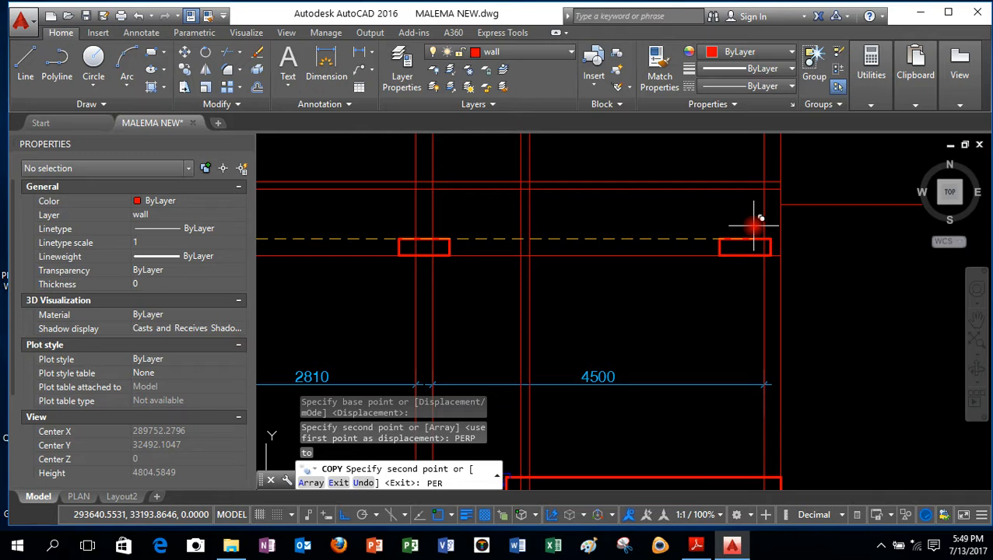
{"action": "type", "text": "P"}
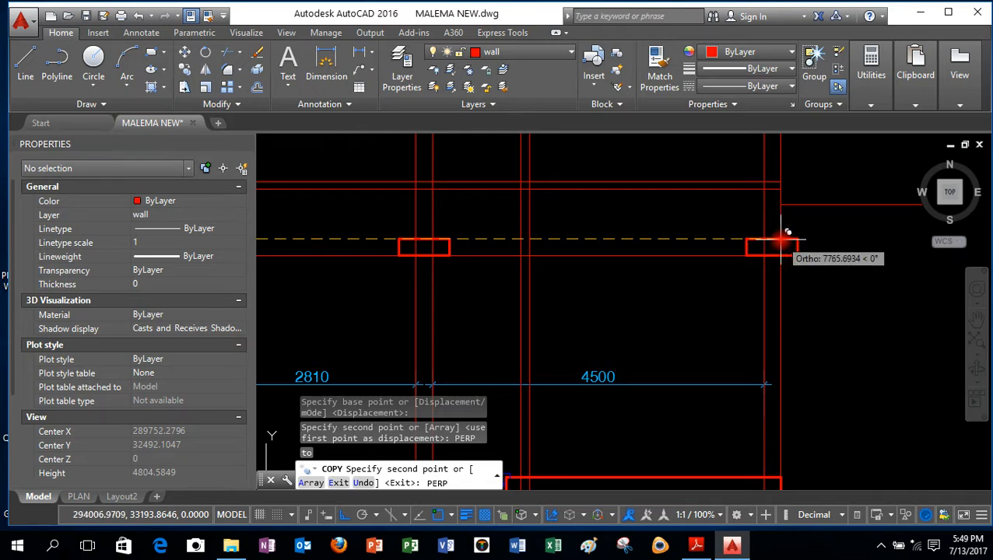
{"action": "key", "text": "Return"}
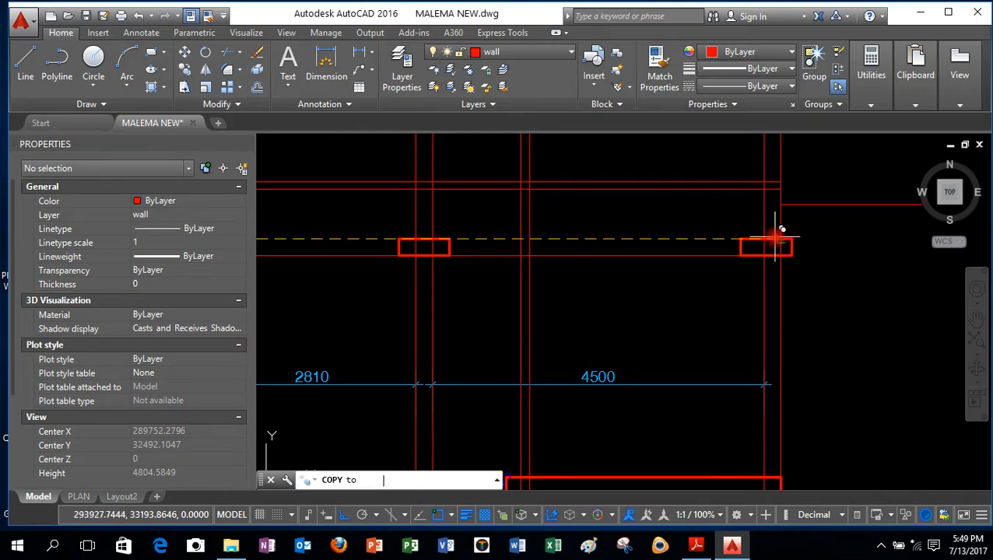
{"action": "left_click", "coordinate": [781, 239]}
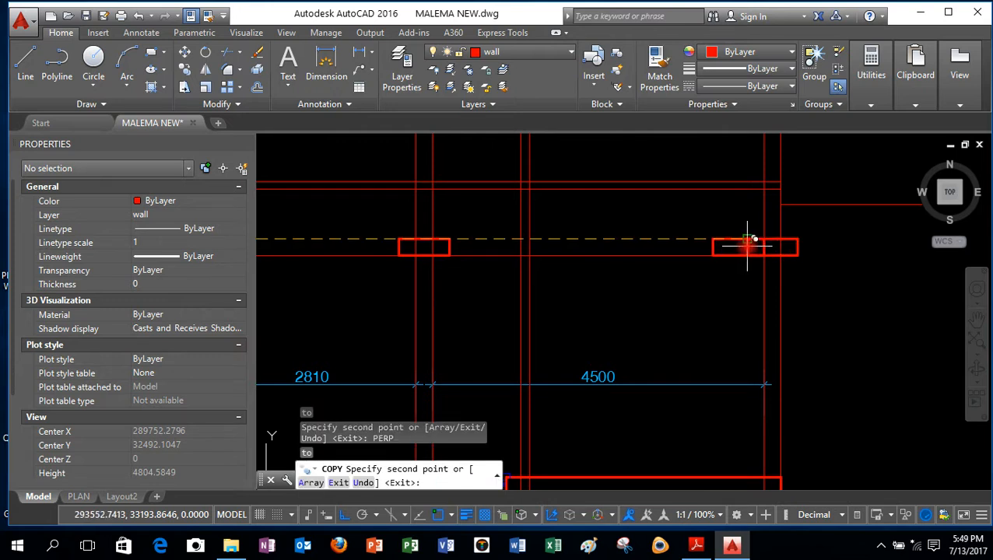
{"action": "right_click", "coordinate": [747, 248]}
{"action": "left_click", "coordinate": [767, 257]}
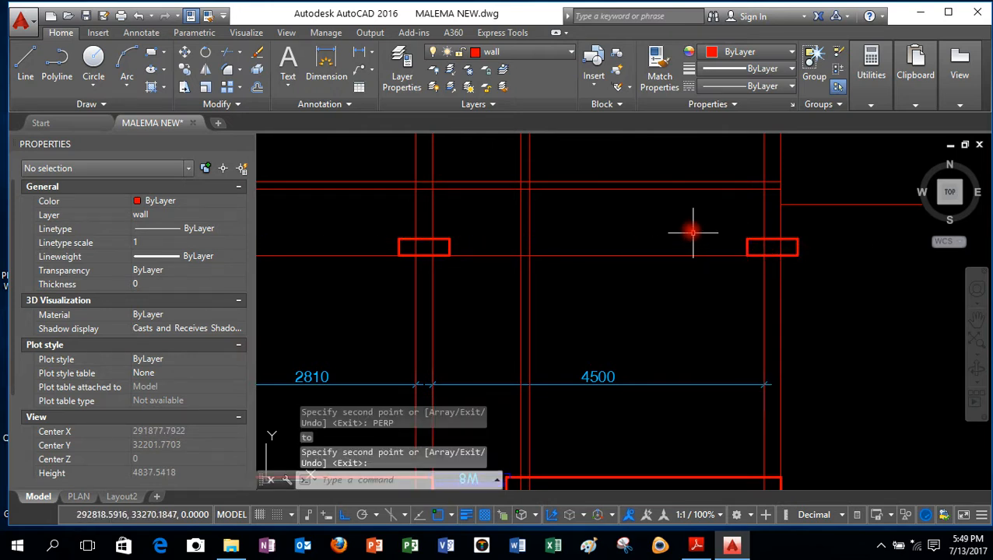
Step: Trim the middle and right wall lines below their footings, using the two footing rectangles as cutting edges, and end the Trim command
{"action": "scroll", "coordinate": [677, 232], "scroll_direction": "down", "scroll_amount": 4}
{"action": "scroll", "coordinate": [698, 227], "scroll_direction": "up", "scroll_amount": 4}
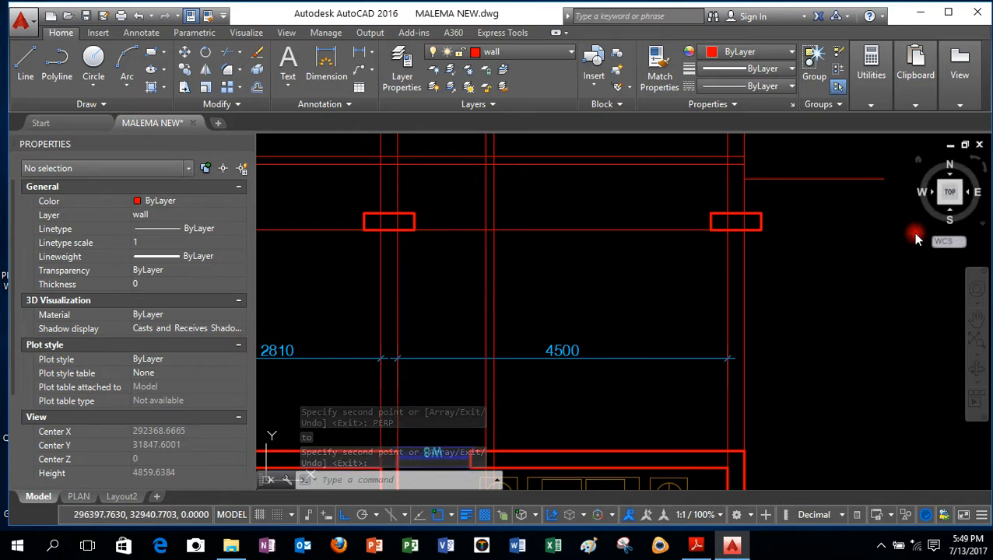
{"action": "scroll", "coordinate": [677, 217], "scroll_direction": "down", "scroll_amount": 2}
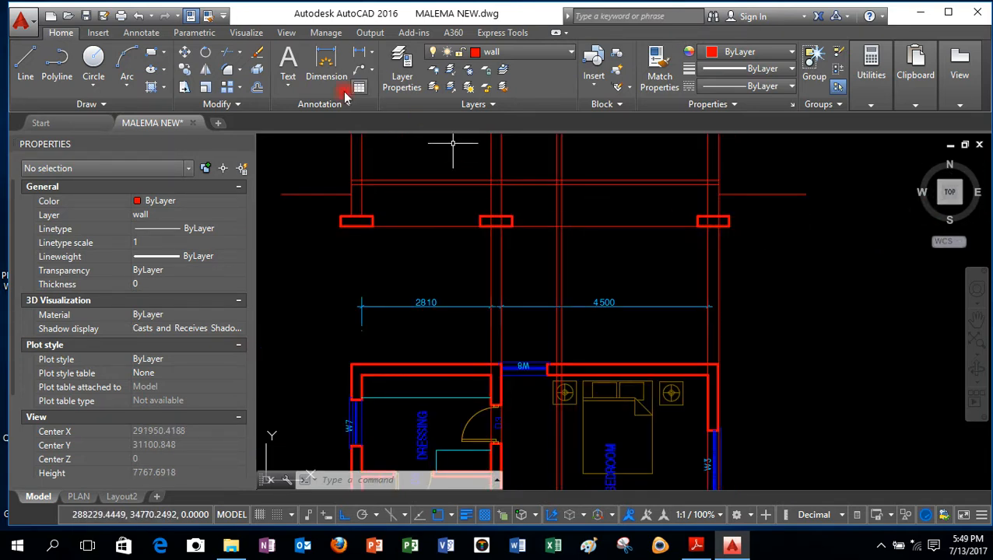
{"action": "left_click", "coordinate": [239, 56]}
{"action": "left_click", "coordinate": [236, 76]}
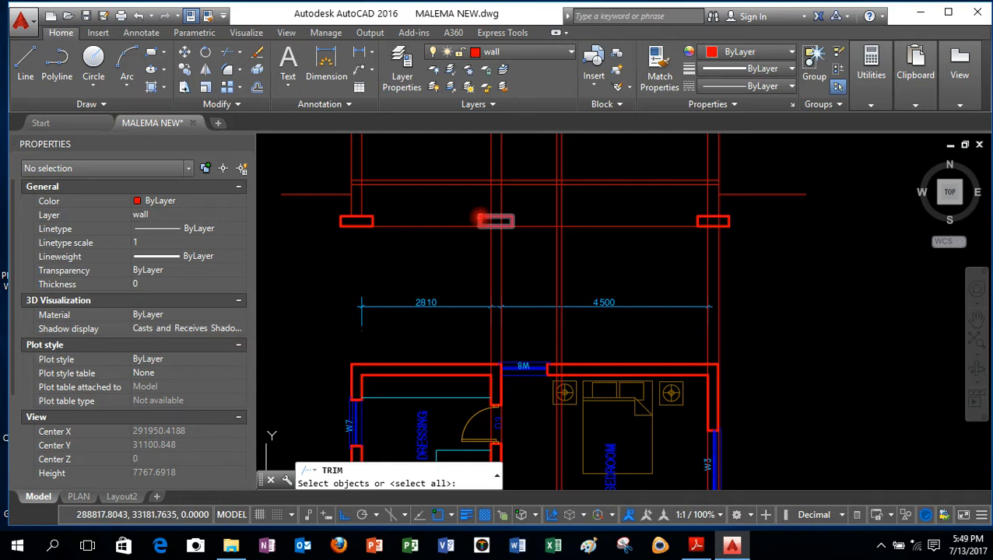
{"action": "left_click", "coordinate": [483, 218]}
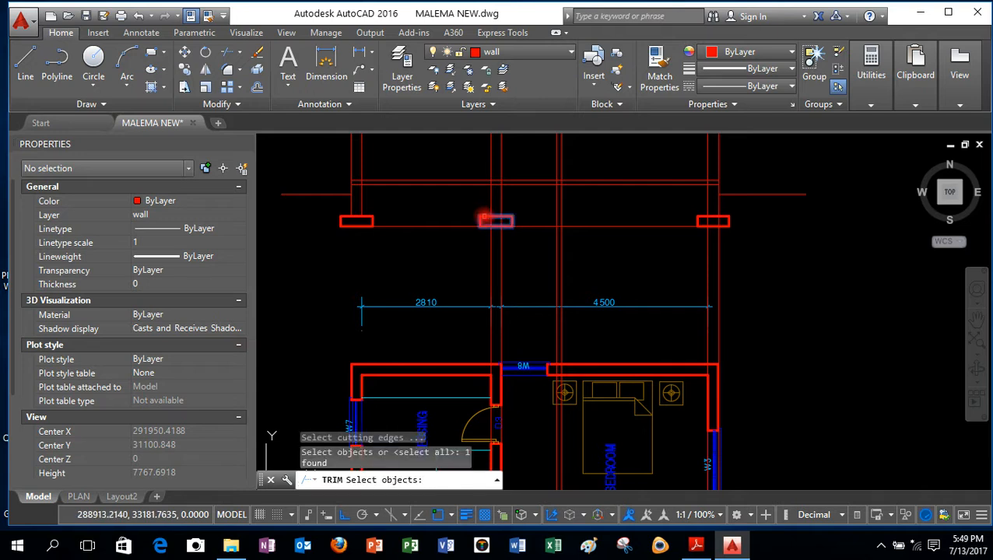
{"action": "left_click", "coordinate": [708, 218]}
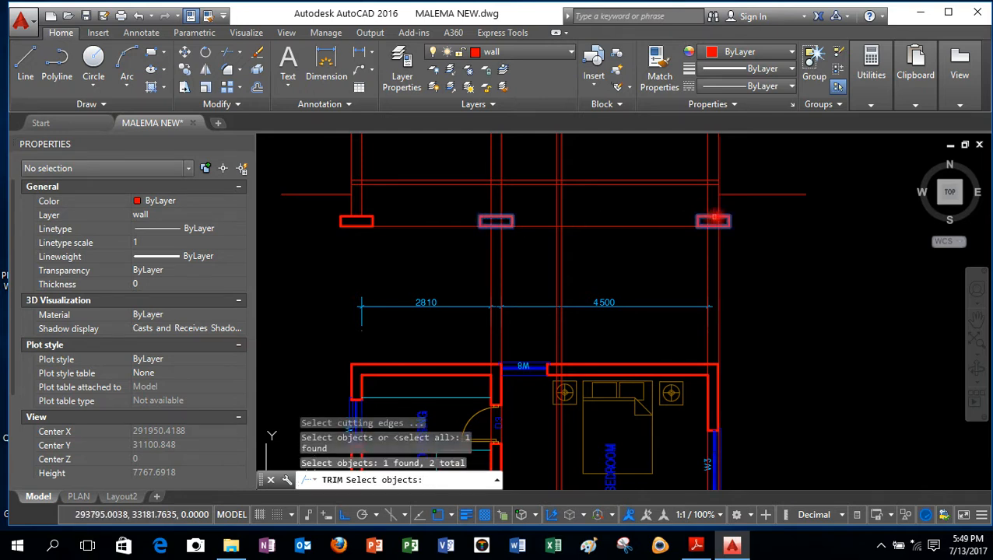
{"action": "key", "text": "Return"}
{"action": "double_click", "coordinate": [746, 250]}
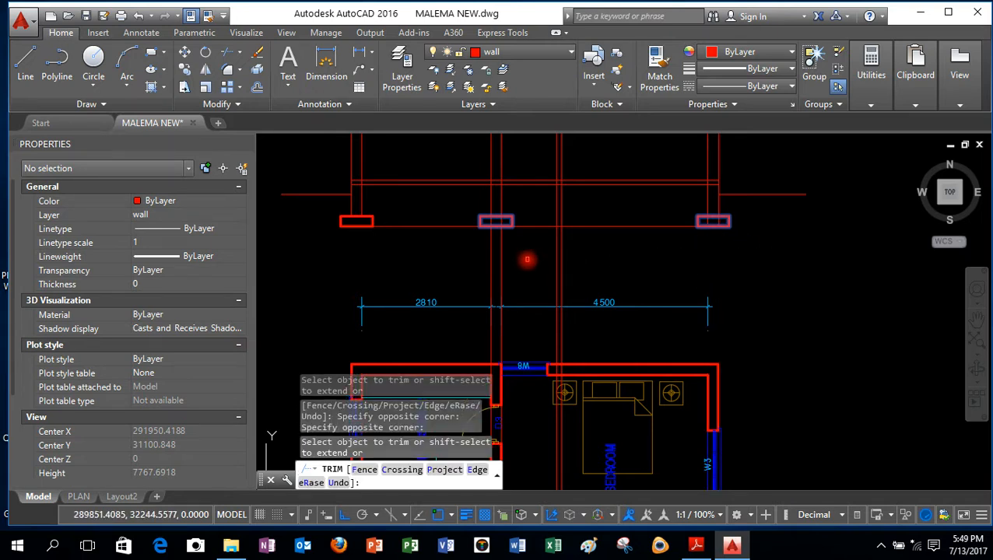
{"action": "left_click", "coordinate": [527, 259]}
{"action": "left_click", "coordinate": [487, 285]}
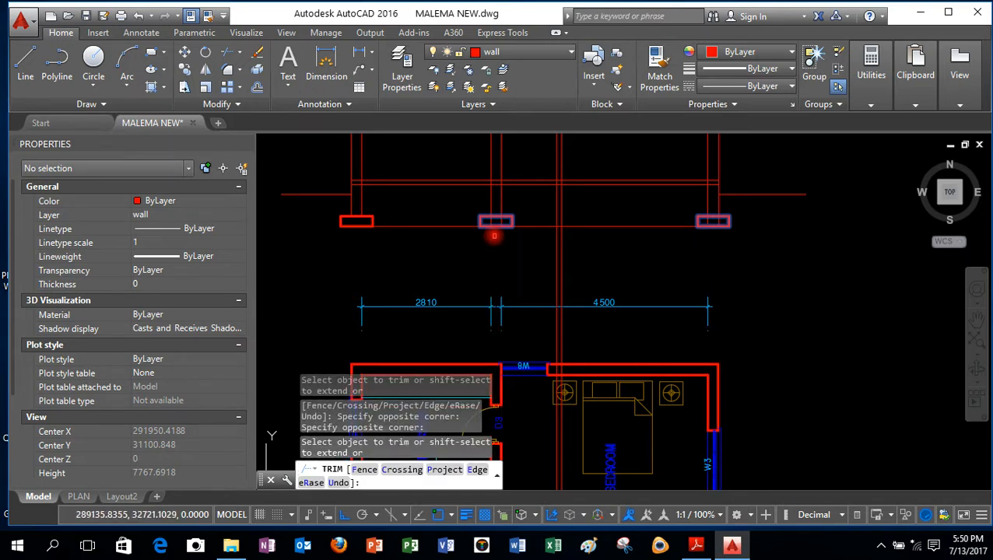
{"action": "scroll", "coordinate": [494, 235], "scroll_direction": "up", "scroll_amount": 5}
{"action": "right_click", "coordinate": [492, 188]}
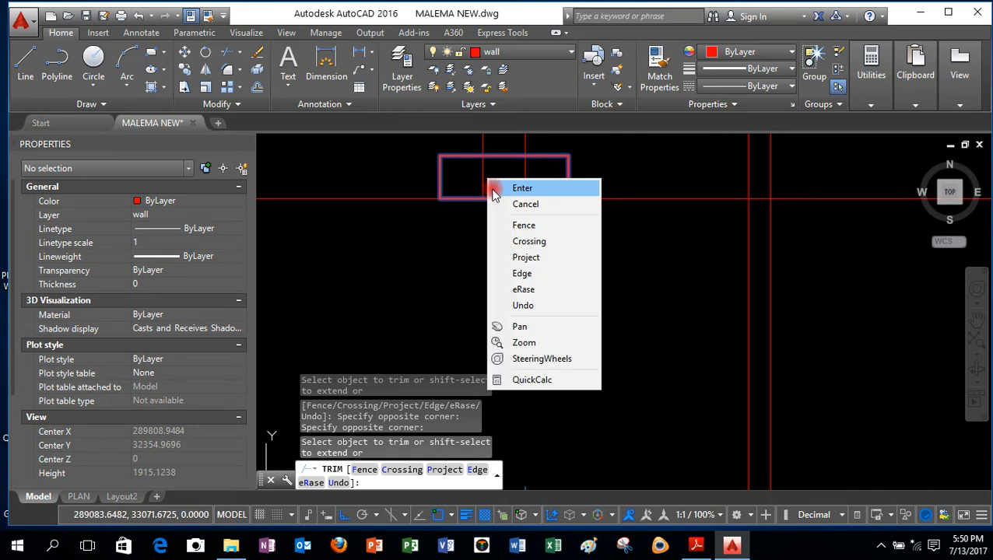
{"action": "left_click", "coordinate": [495, 189]}
Step: Trim the wall lines inside the middle and right footing rectangles with all objects as cutting edges, and end the Trim command
{"action": "right_click", "coordinate": [499, 172]}
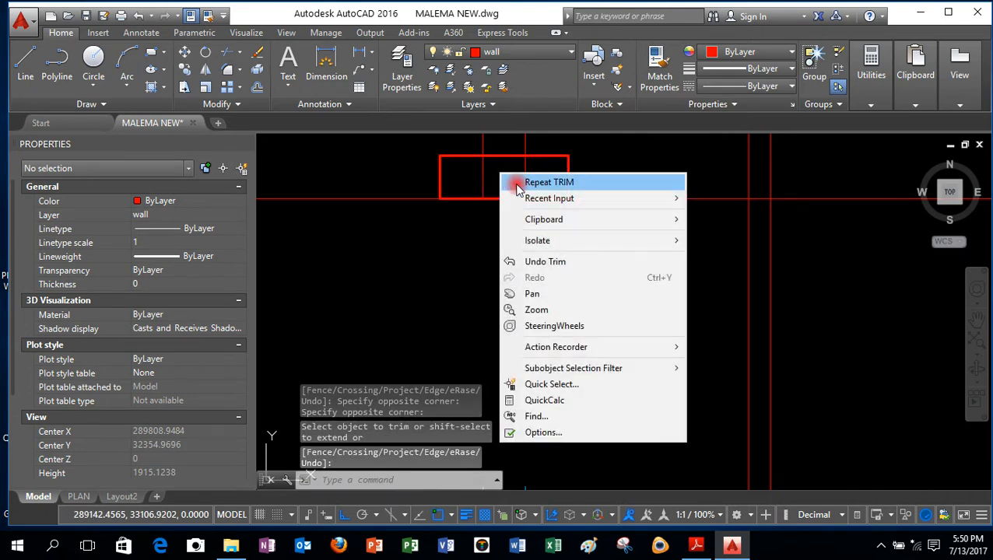
{"action": "left_click", "coordinate": [518, 186]}
{"action": "key", "text": "Return"}
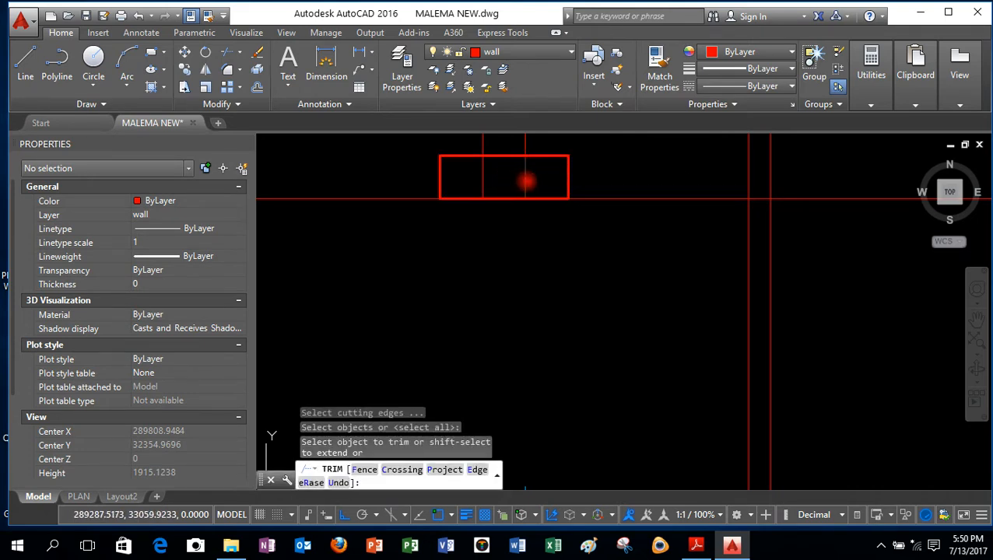
{"action": "left_click", "coordinate": [526, 182]}
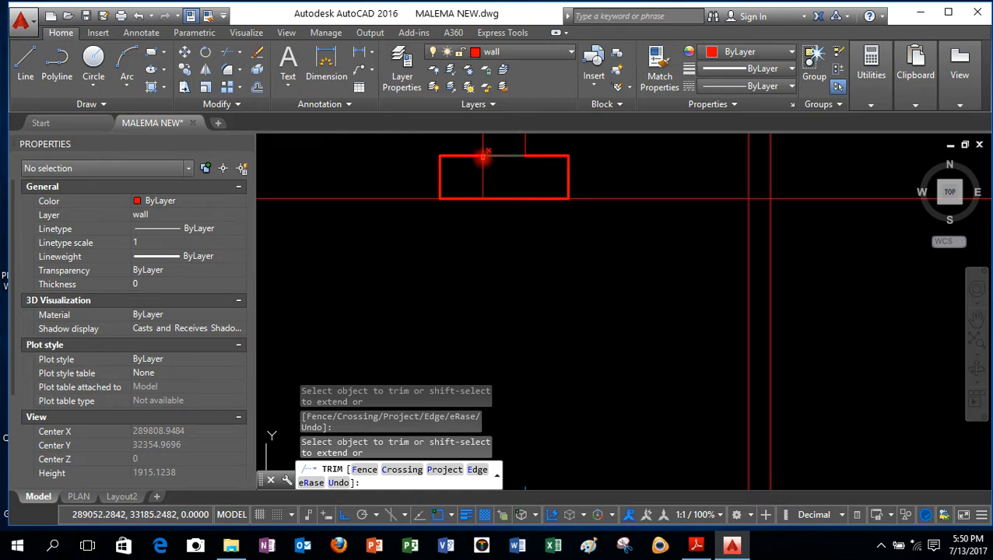
{"action": "scroll", "coordinate": [410, 204], "scroll_direction": "down", "scroll_amount": 5}
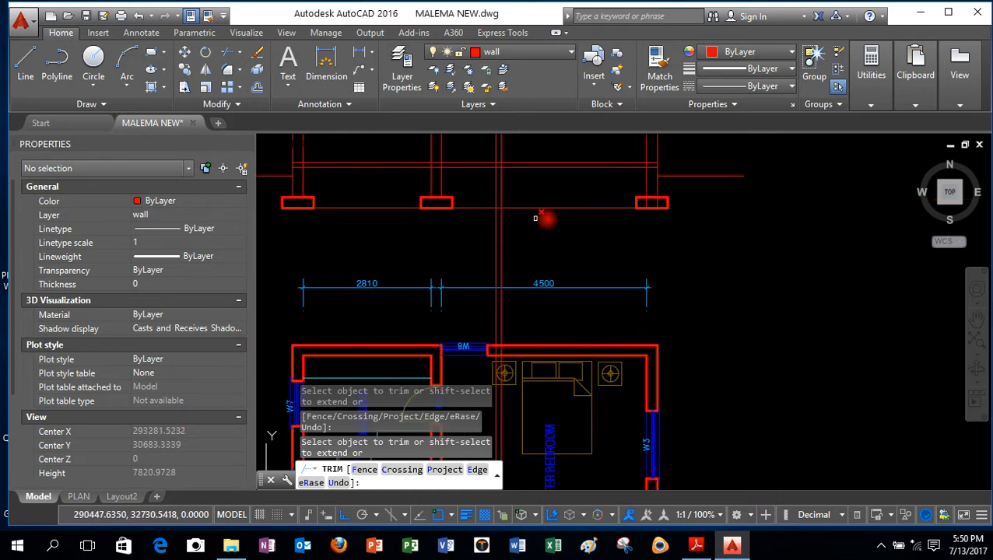
{"action": "scroll", "coordinate": [647, 215], "scroll_direction": "up", "scroll_amount": 5}
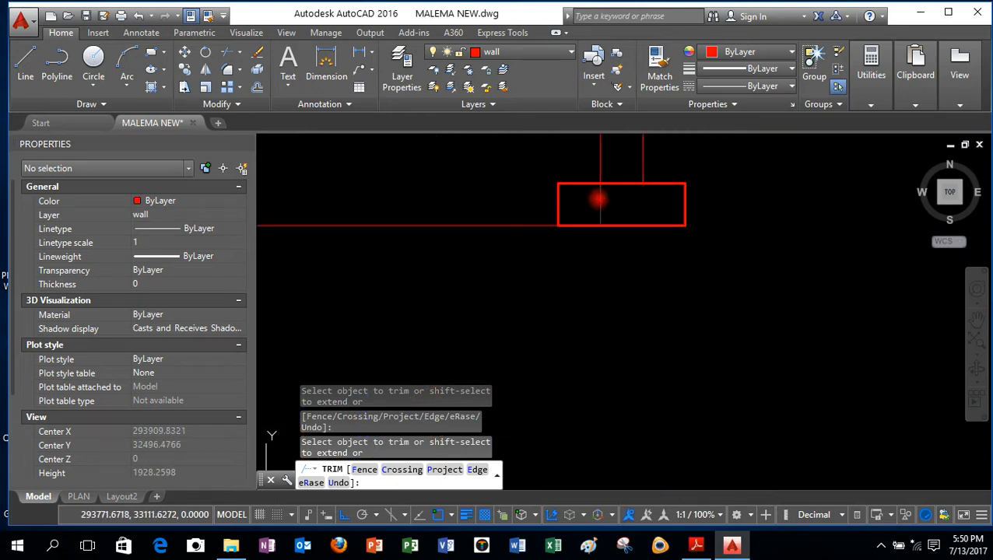
{"action": "scroll", "coordinate": [723, 312], "scroll_direction": "down", "scroll_amount": 8}
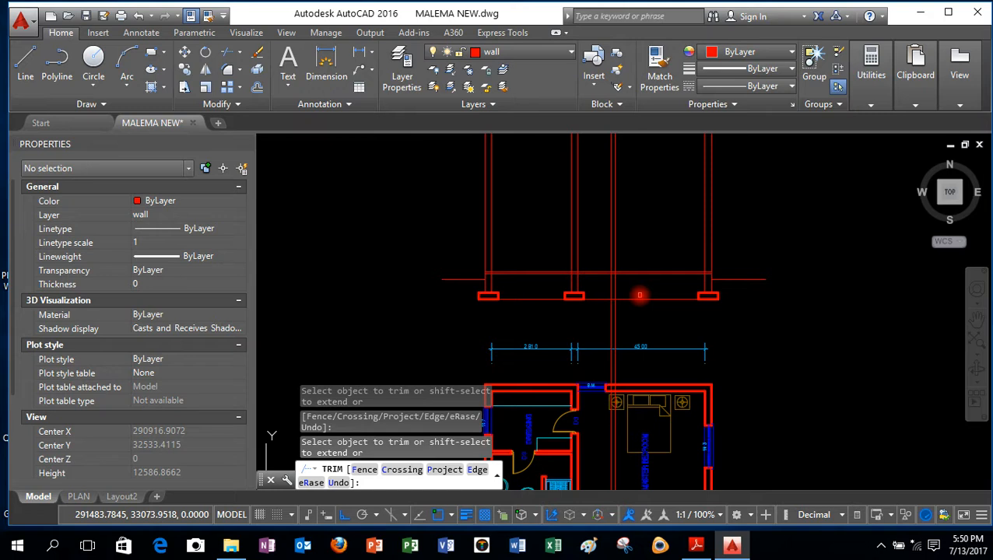
{"action": "scroll", "coordinate": [637, 287], "scroll_direction": "up", "scroll_amount": 2}
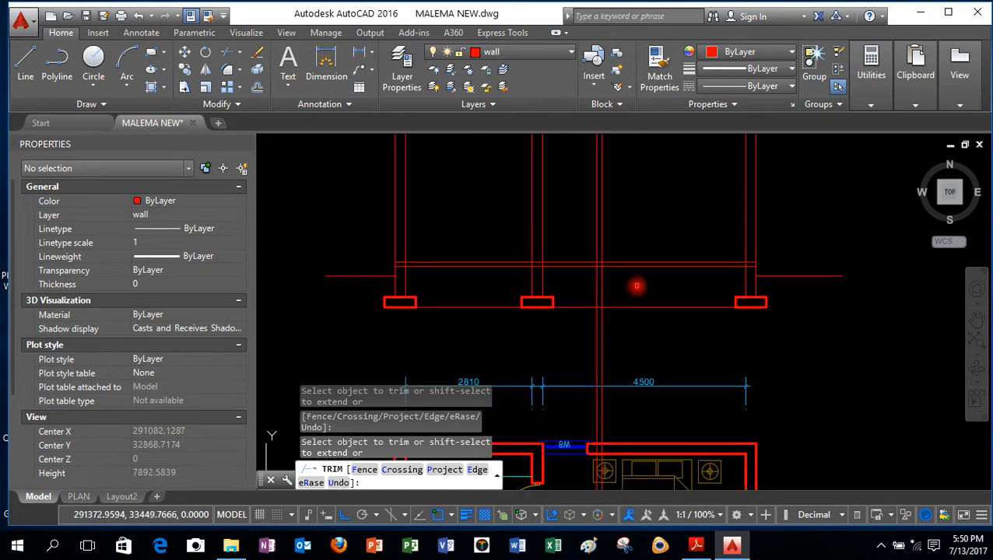
{"action": "right_click", "coordinate": [636, 286]}
{"action": "left_click", "coordinate": [646, 290]}
{"action": "left_click", "coordinate": [639, 295]}
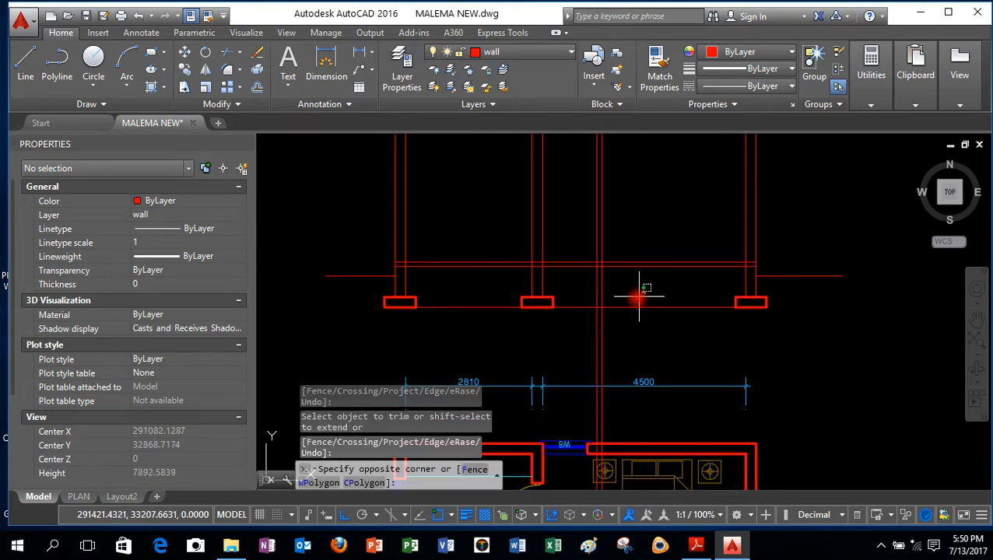
{"action": "left_click", "coordinate": [633, 293]}
Step: Offset the horizontal footing base line 115 upward and the thin partition wall's right face line 115 to the right
{"action": "scroll", "coordinate": [595, 299], "scroll_direction": "up", "scroll_amount": 4}
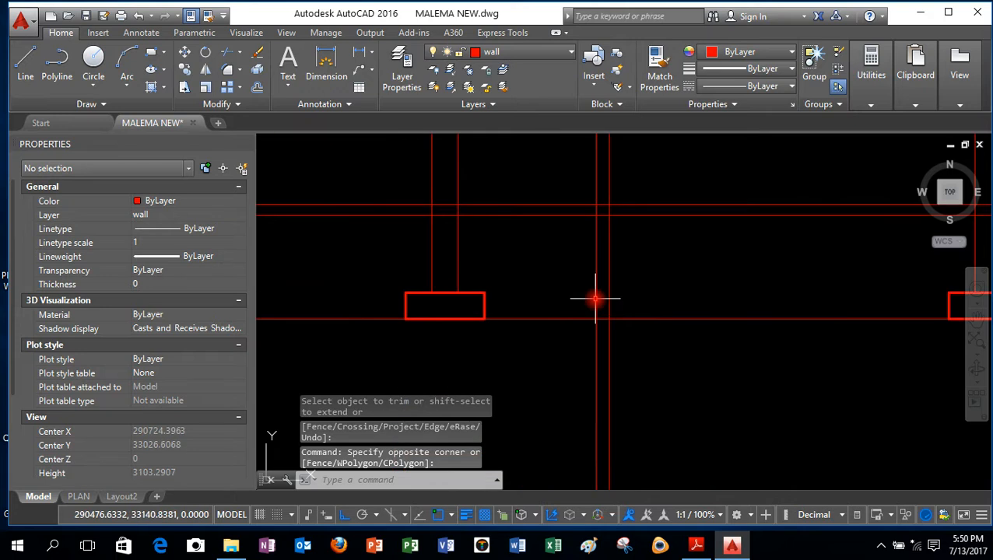
{"action": "scroll", "coordinate": [622, 334], "scroll_direction": "down", "scroll_amount": 4}
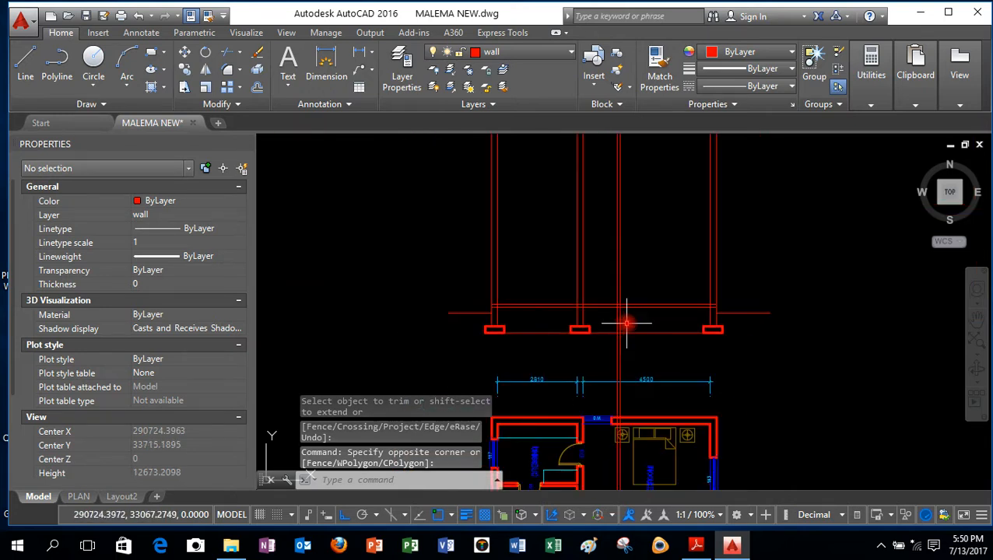
{"action": "scroll", "coordinate": [611, 320], "scroll_direction": "up", "scroll_amount": 4}
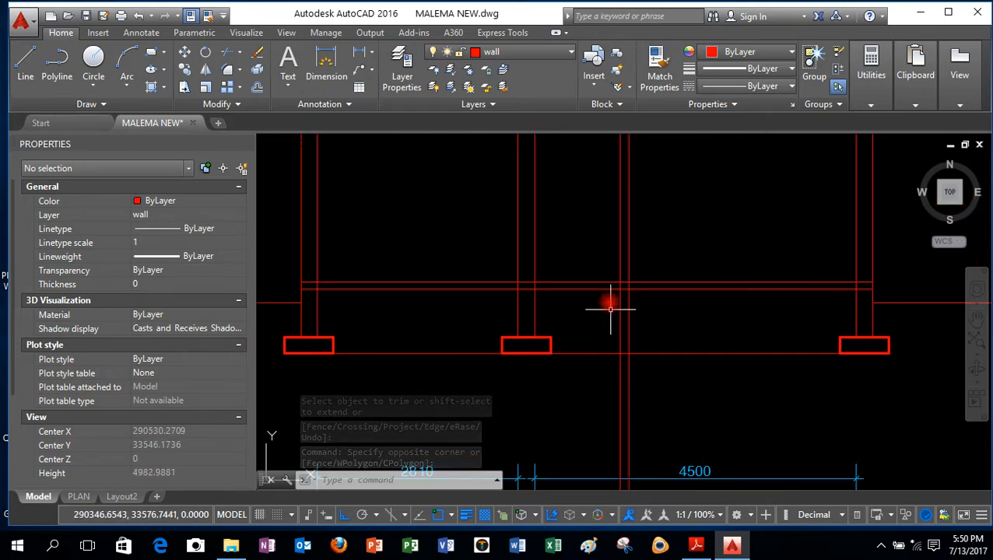
{"action": "scroll", "coordinate": [610, 319], "scroll_direction": "down", "scroll_amount": 2}
{"action": "scroll", "coordinate": [611, 321], "scroll_direction": "up", "scroll_amount": 3}
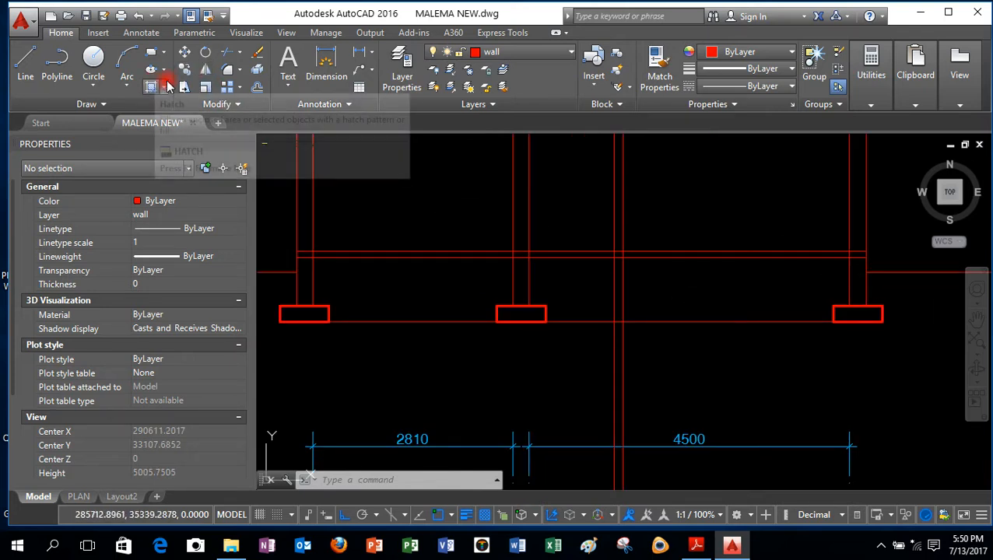
{"action": "left_click", "coordinate": [256, 89]}
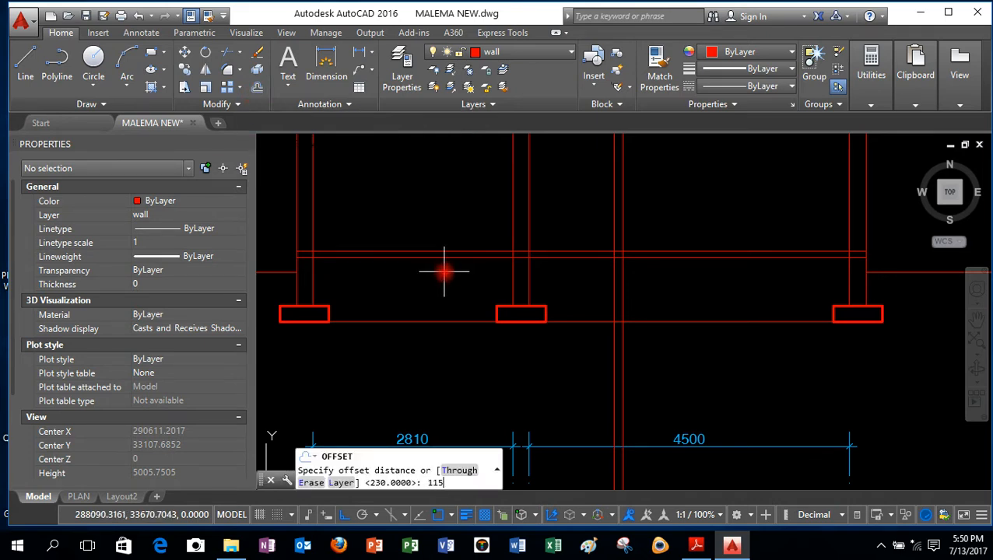
{"action": "type", "text": "115"}
{"action": "key", "text": "Return"}
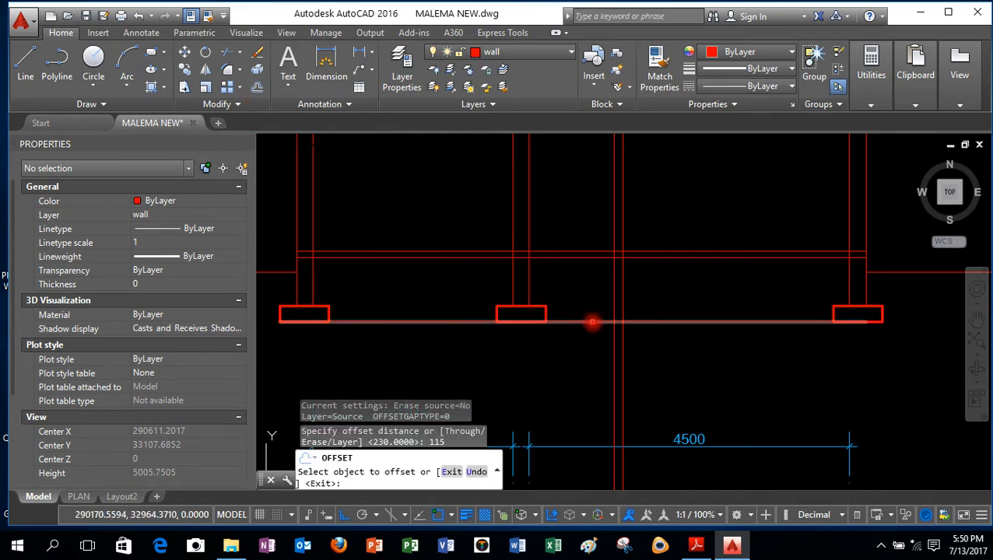
{"action": "left_click", "coordinate": [591, 322]}
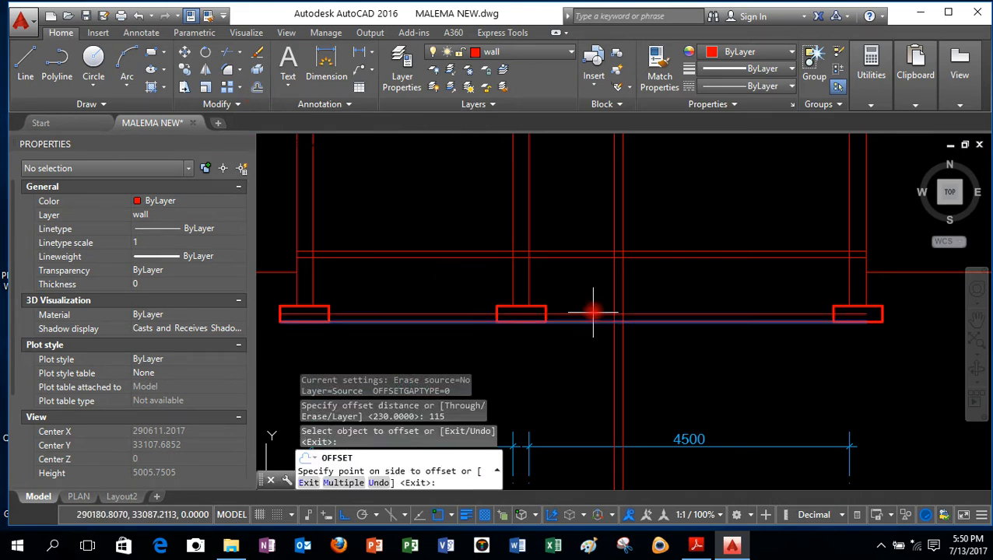
{"action": "scroll", "coordinate": [616, 319], "scroll_direction": "up", "scroll_amount": 5}
{"action": "left_click", "coordinate": [634, 311]}
{"action": "left_click", "coordinate": [653, 320]}
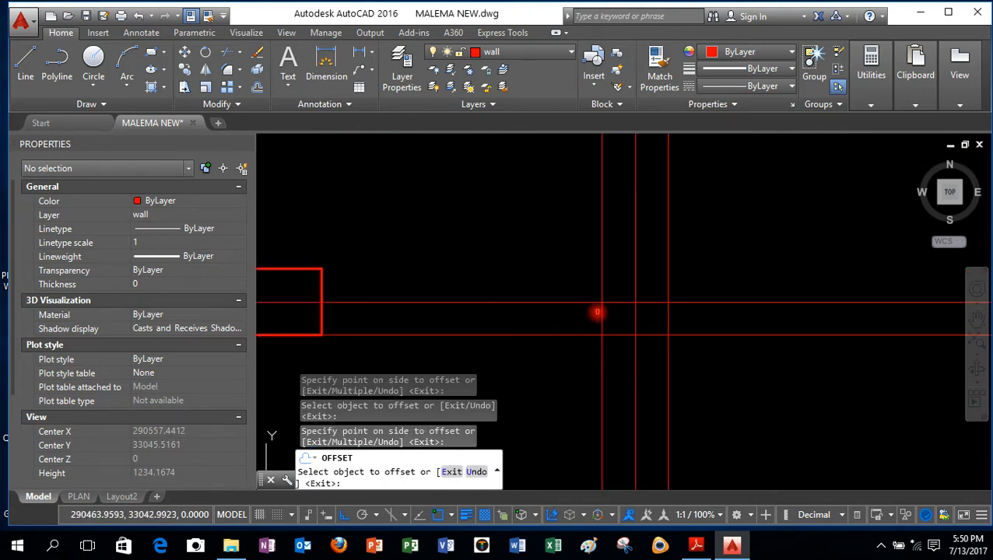
Step: Offset the thin partition wall's left face line 115 to the left and end the Offset command
{"action": "left_click", "coordinate": [599, 308]}
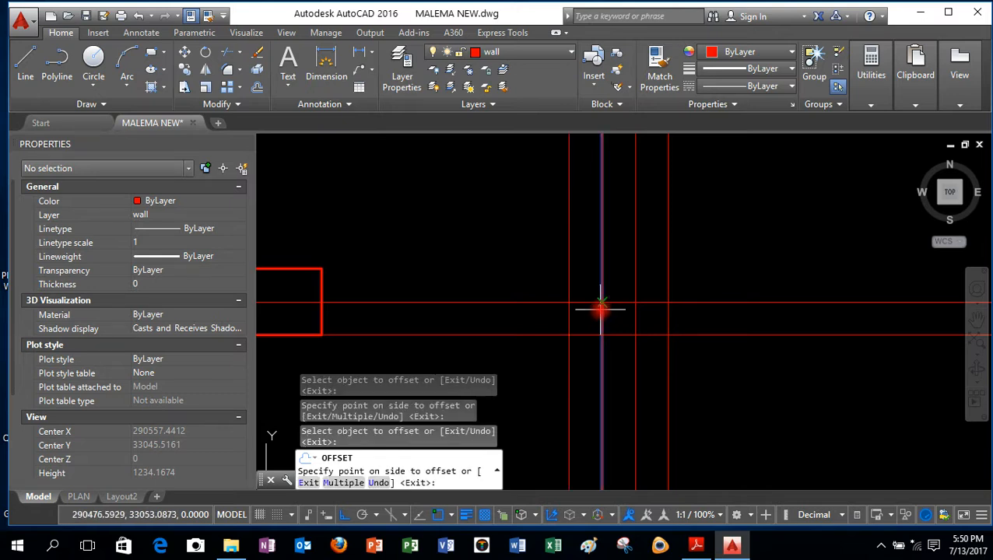
{"action": "left_click", "coordinate": [559, 308]}
{"action": "left_click", "coordinate": [601, 309]}
{"action": "left_click", "coordinate": [540, 310]}
{"action": "scroll", "coordinate": [583, 286], "scroll_direction": "down", "scroll_amount": 2}
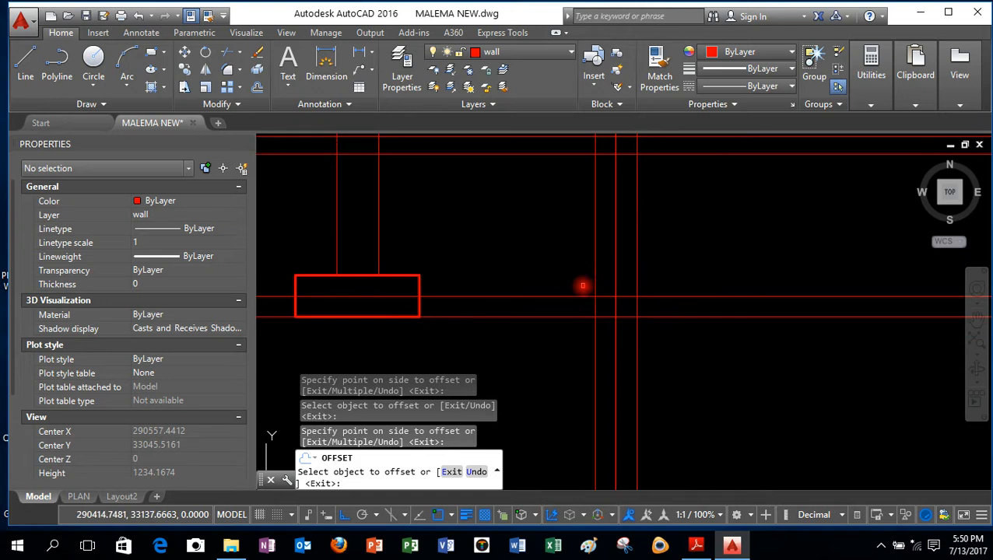
{"action": "left_click", "coordinate": [593, 256]}
{"action": "left_click", "coordinate": [487, 246]}
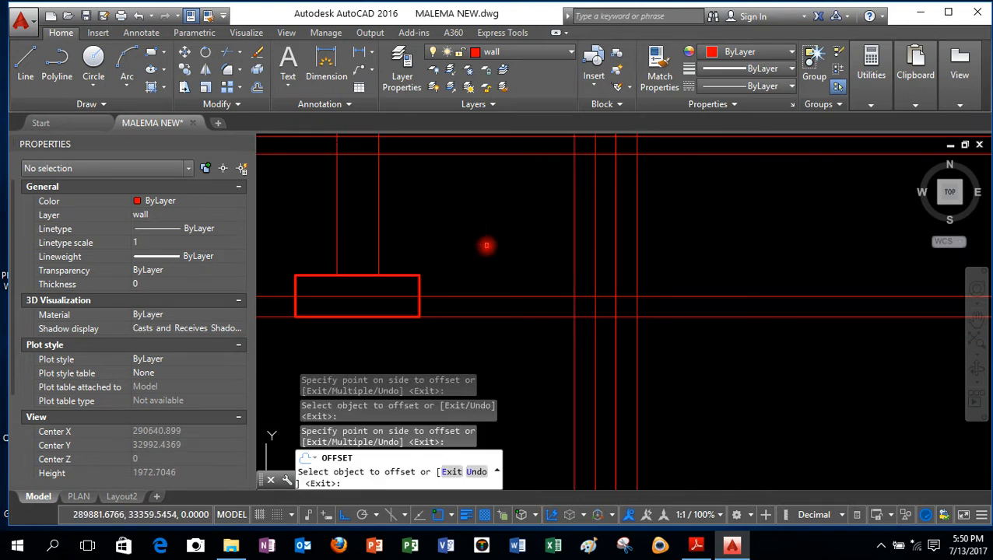
{"action": "right_click", "coordinate": [487, 245]}
{"action": "left_click", "coordinate": [493, 252]}
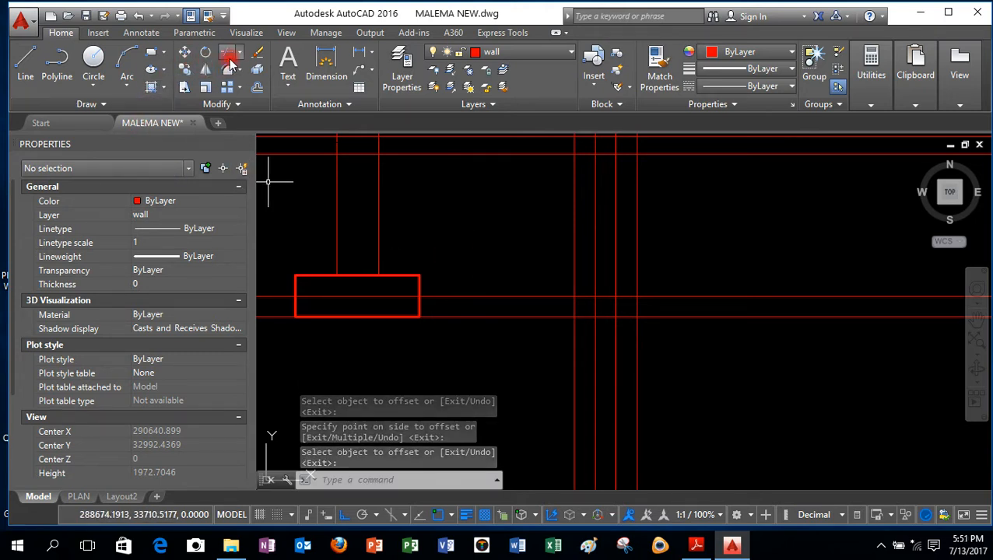
Step: Draw a footing rectangle for the thin partition wall between the two outer offset lines and the two horizontal base lines
{"action": "left_click", "coordinate": [156, 56]}
{"action": "left_click", "coordinate": [577, 298]}
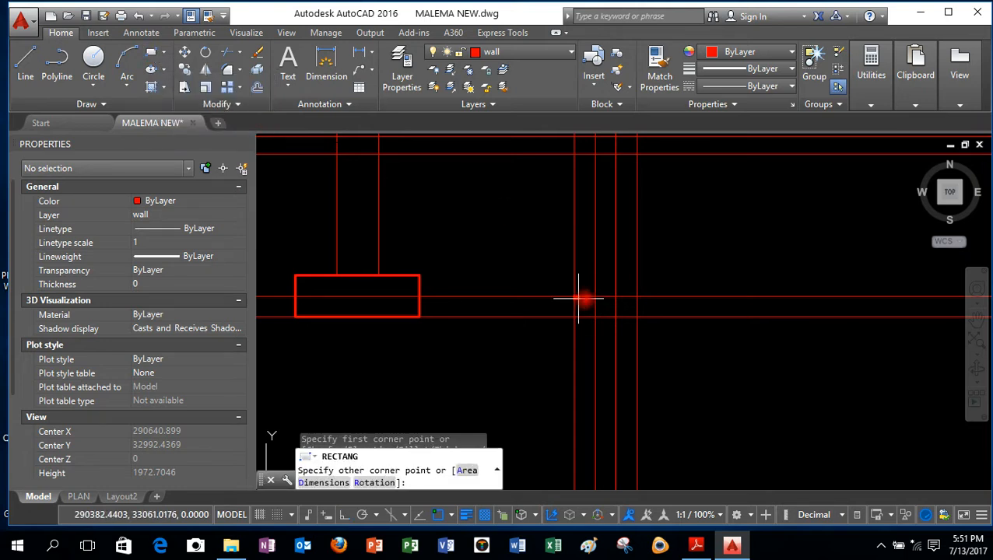
{"action": "left_click", "coordinate": [634, 317]}
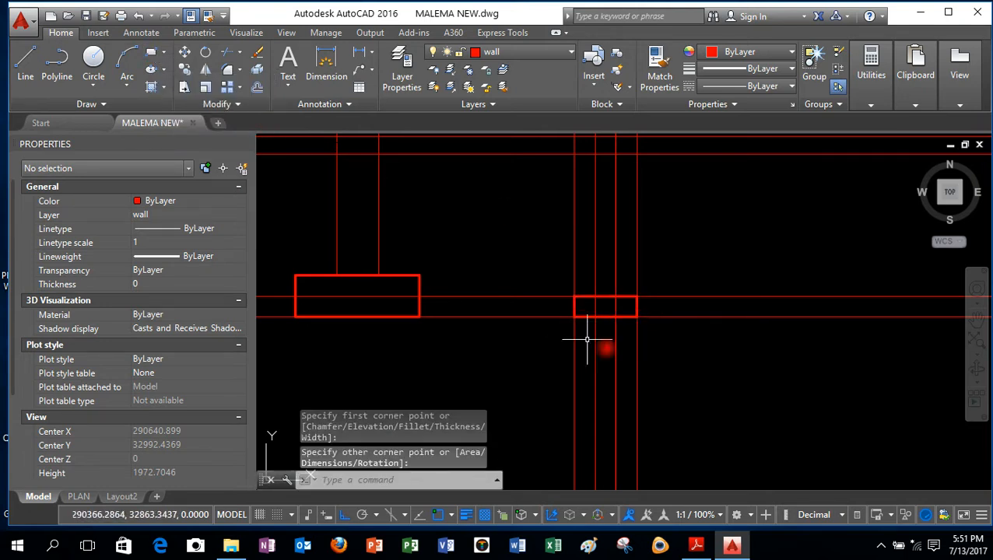
Step: Erase the two vertical offset construction lines on either side of the thin partition wall
{"action": "left_click", "coordinate": [637, 365]}
{"action": "left_click", "coordinate": [632, 372]}
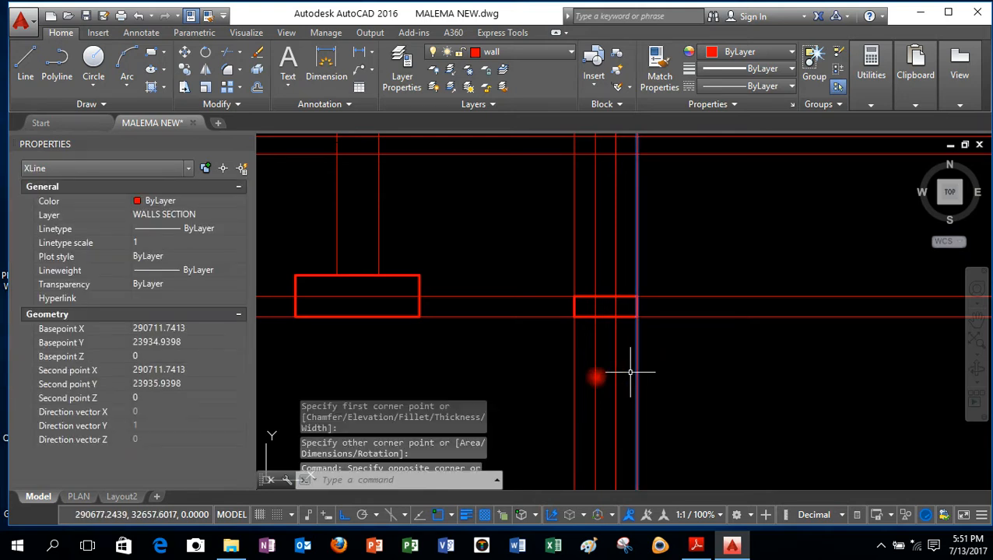
{"action": "left_click", "coordinate": [587, 374]}
{"action": "left_click", "coordinate": [560, 387]}
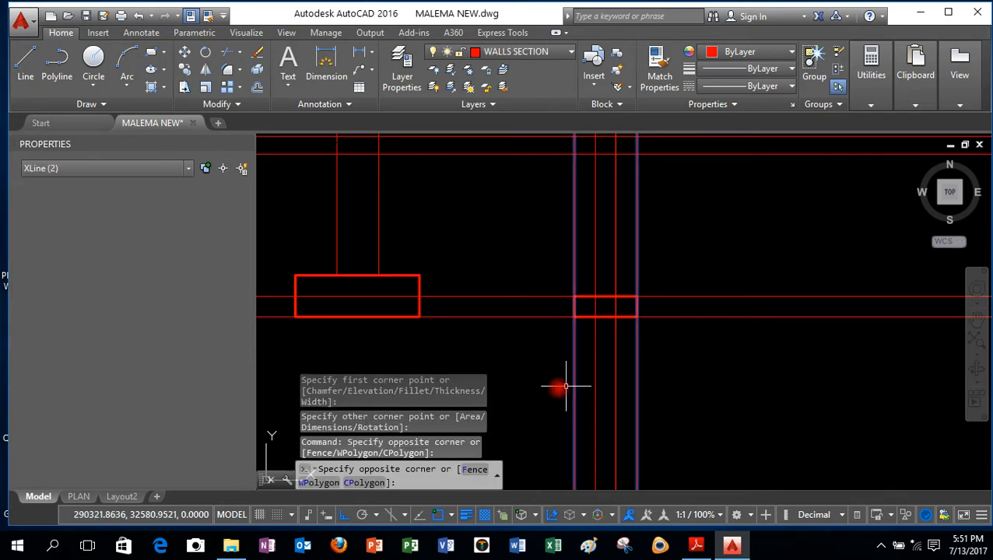
{"action": "key", "text": "Delete"}
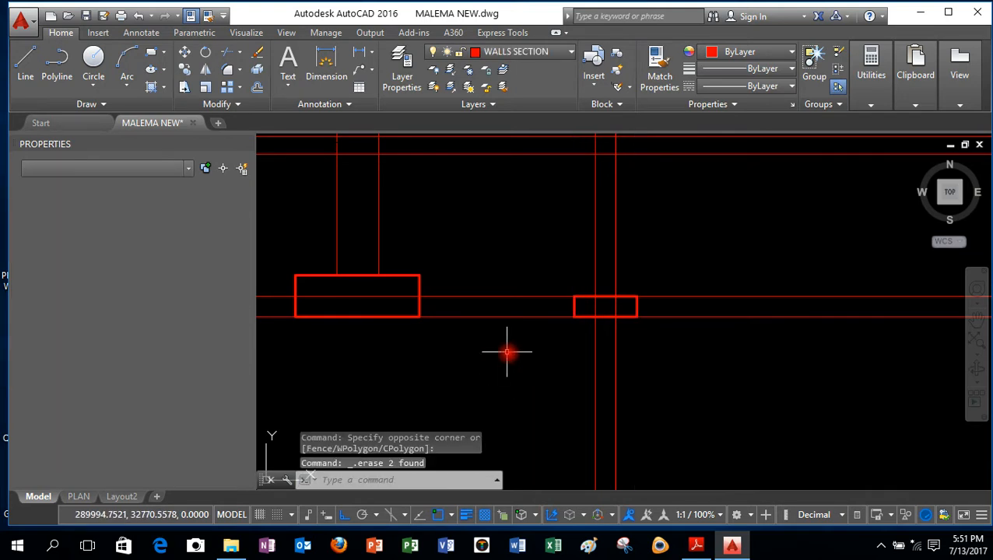
Step: Erase the horizontal footing base line and its offset copy running through the footings
{"action": "left_click", "coordinate": [469, 297]}
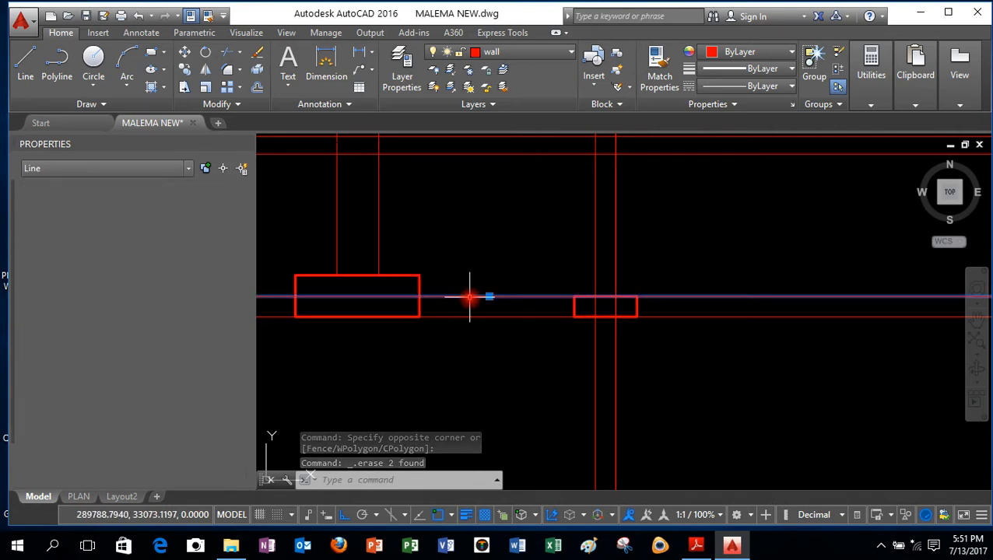
{"action": "left_click", "coordinate": [456, 317]}
{"action": "key", "text": "Delete"}
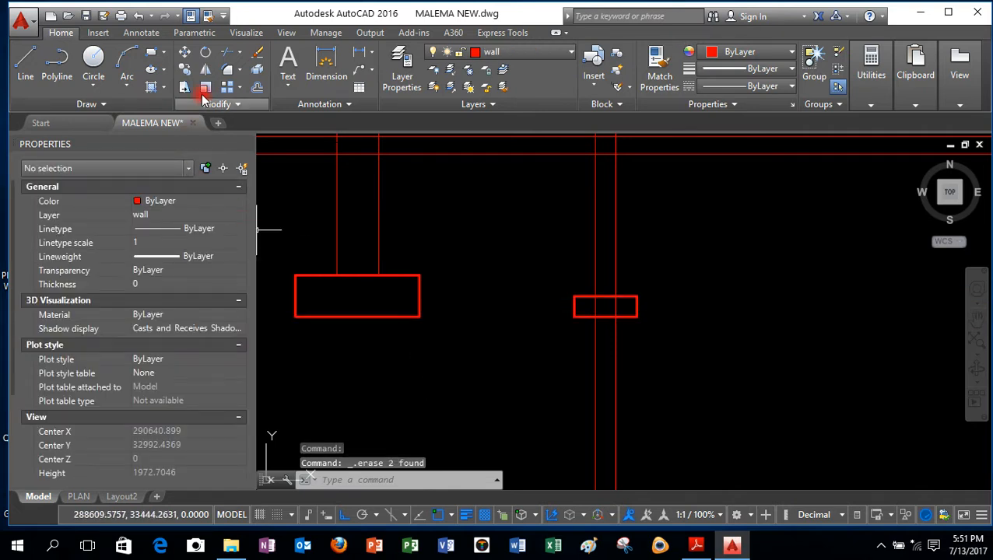
Step: Trim the two thin partition wall lines inside their footing rectangle and end the Trim command
{"action": "left_click", "coordinate": [226, 52]}
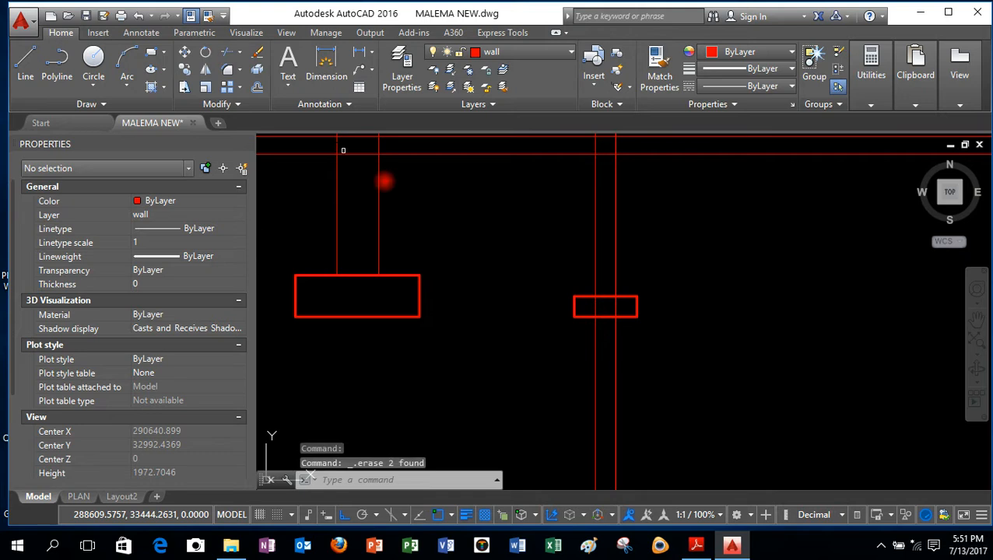
{"action": "key", "text": "Return"}
{"action": "scroll", "coordinate": [622, 313], "scroll_direction": "up", "scroll_amount": 2}
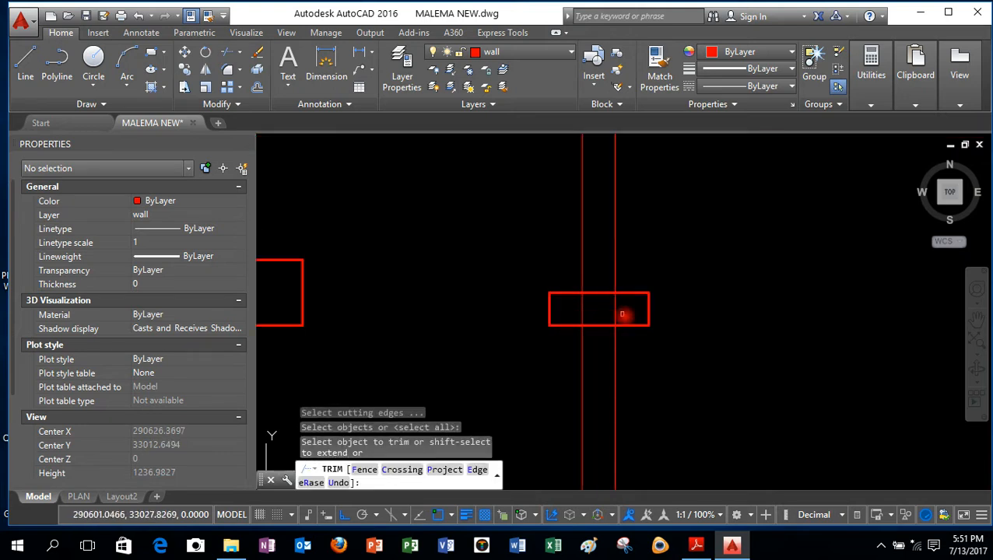
{"action": "left_click", "coordinate": [615, 303]}
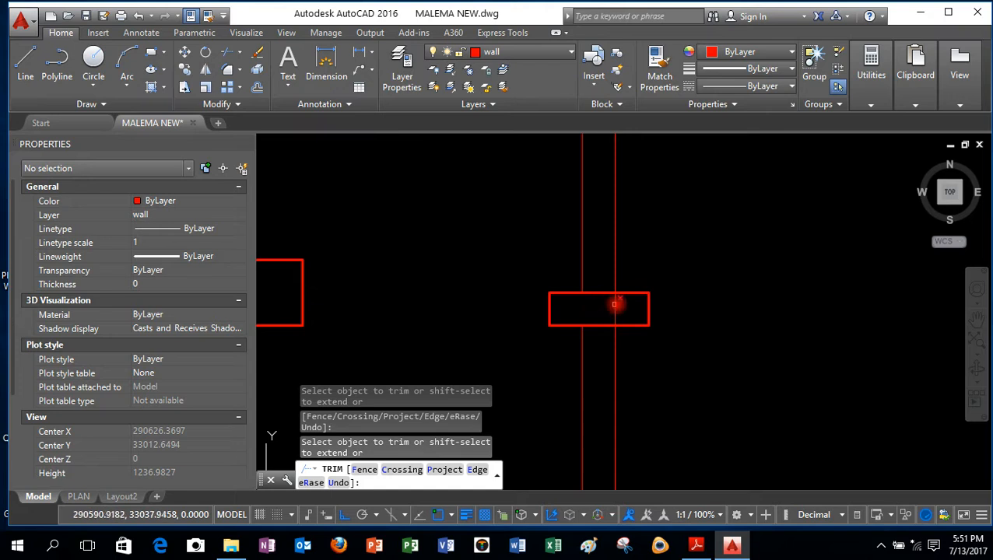
{"action": "right_click", "coordinate": [616, 307]}
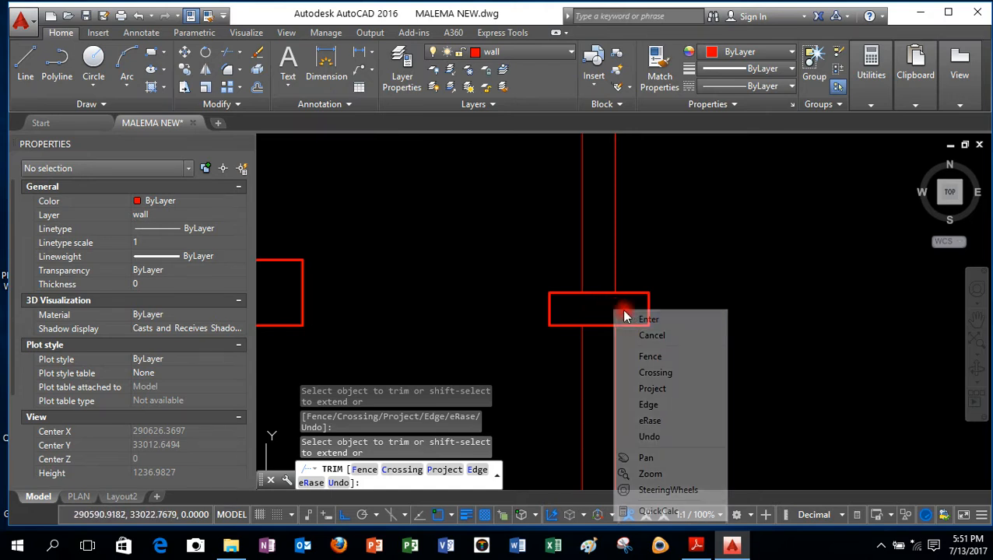
{"action": "key", "text": "Escape"}
Step: Erase the leftover partition wall lines below the thin wall's footing
{"action": "left_click", "coordinate": [658, 360]}
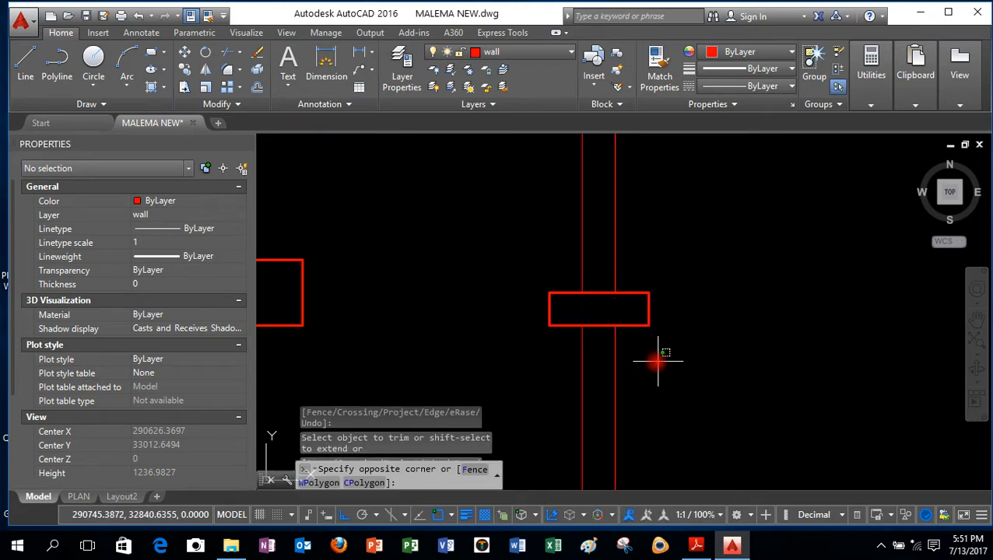
{"action": "left_click", "coordinate": [554, 395]}
{"action": "key", "text": "Delete"}
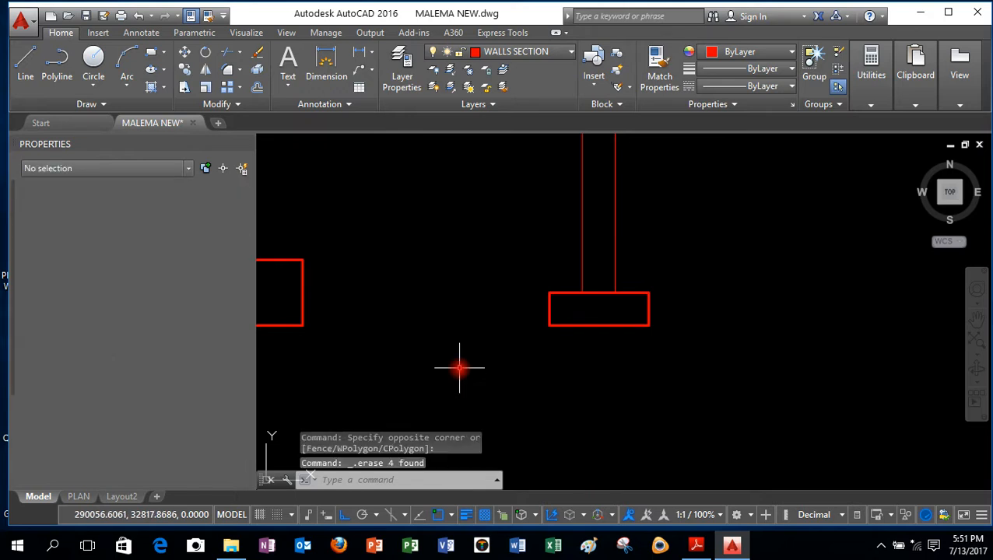
Step: Trim the thin partition wall's two vertical lines where they cross between the two horizontal floor slab lines
{"action": "scroll", "coordinate": [589, 351], "scroll_direction": "down", "scroll_amount": 4}
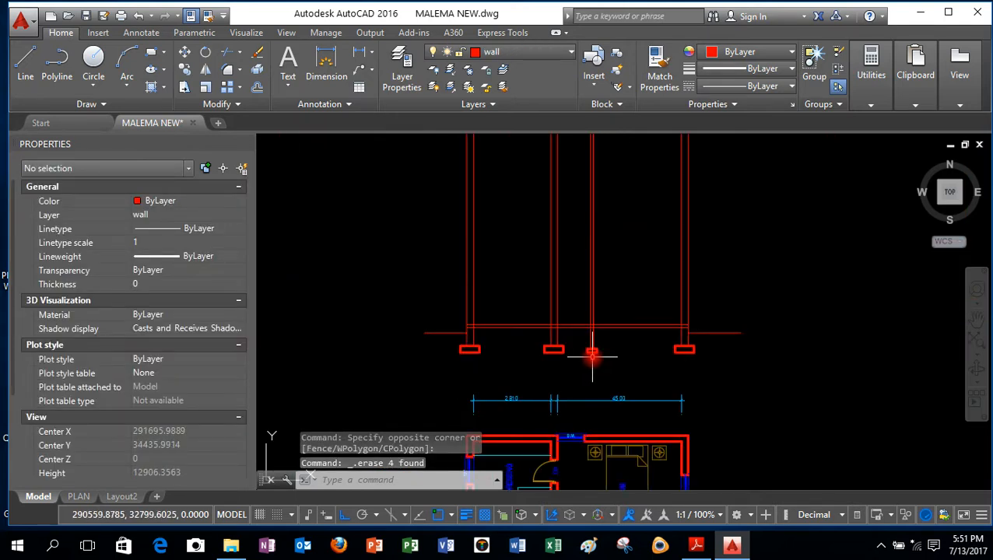
{"action": "scroll", "coordinate": [574, 352], "scroll_direction": "up", "scroll_amount": 2}
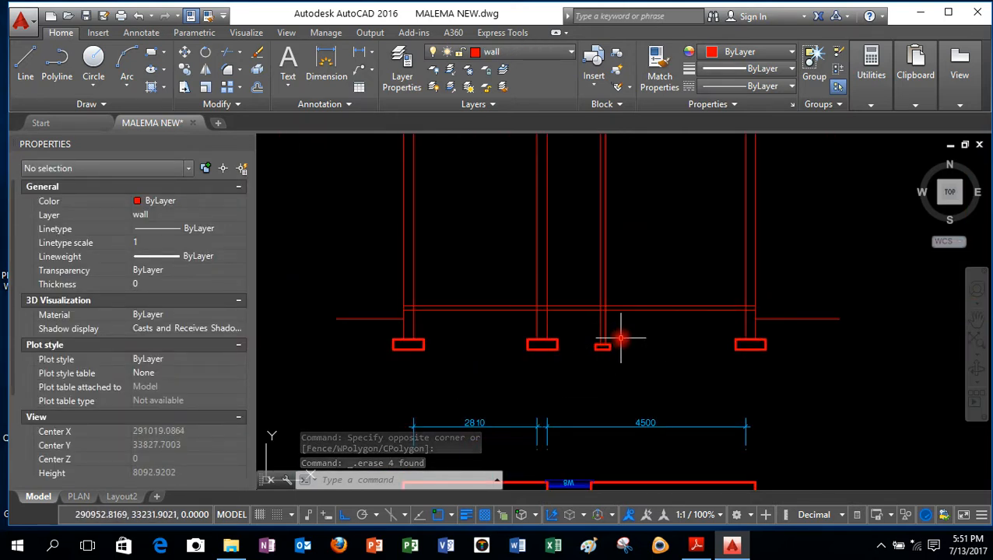
{"action": "scroll", "coordinate": [595, 326], "scroll_direction": "up", "scroll_amount": 2}
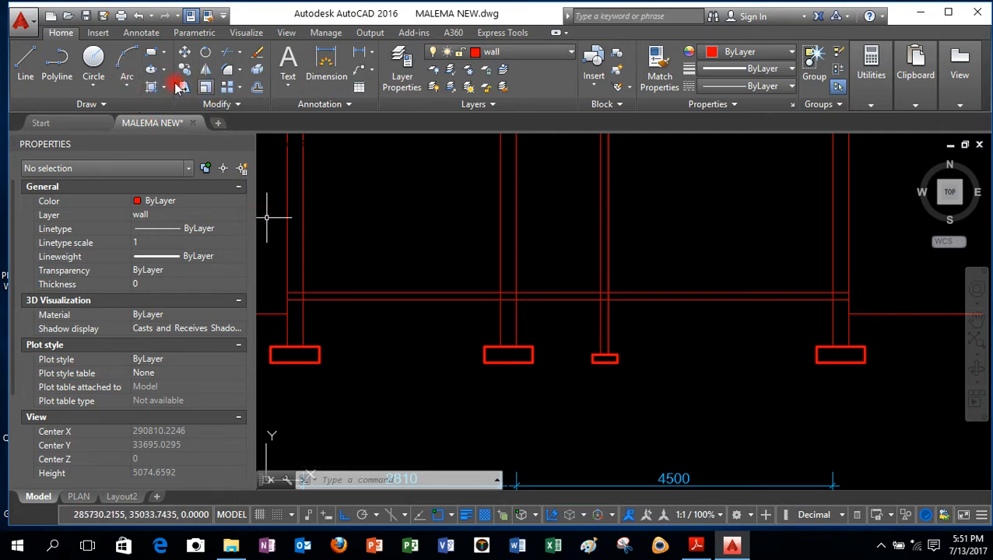
{"action": "left_click", "coordinate": [225, 56]}
{"action": "right_click", "coordinate": [388, 193]}
{"action": "scroll", "coordinate": [603, 309], "scroll_direction": "up", "scroll_amount": 5}
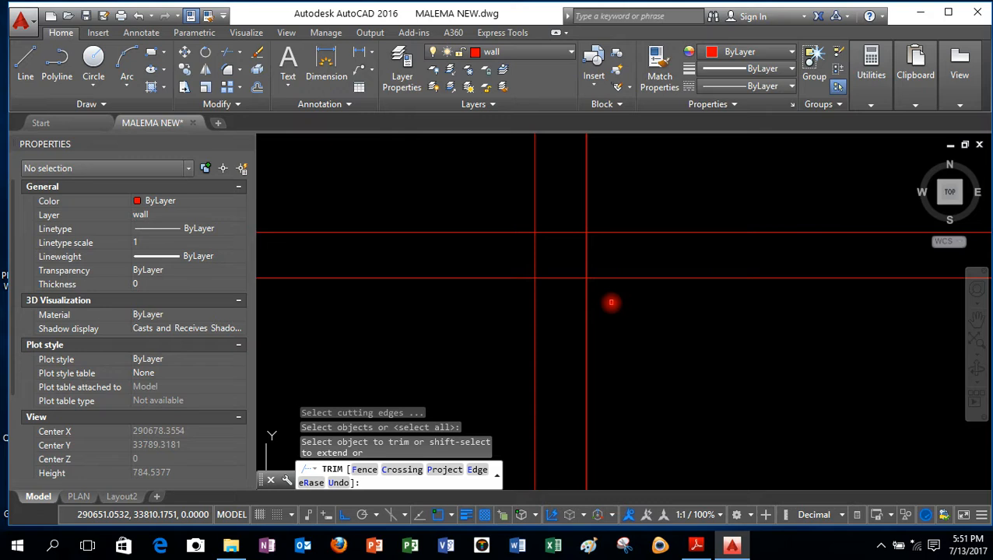
{"action": "left_click", "coordinate": [610, 255]}
{"action": "left_click", "coordinate": [455, 248]}
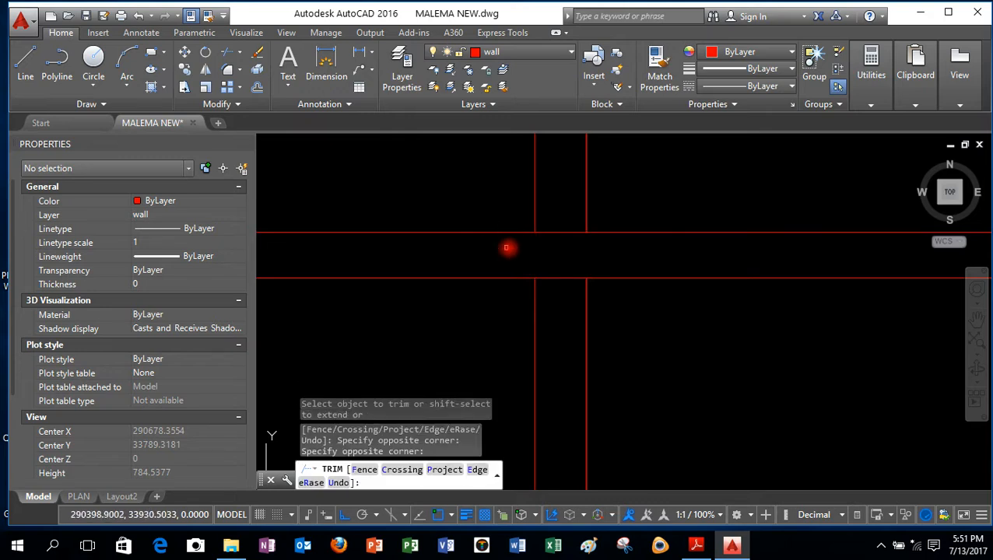
Step: Trim the thick interior wall's two vertical lines between the upper and lower floor slab lines
{"action": "scroll", "coordinate": [674, 249], "scroll_direction": "down", "scroll_amount": 4}
{"action": "scroll", "coordinate": [510, 249], "scroll_direction": "up", "scroll_amount": 3}
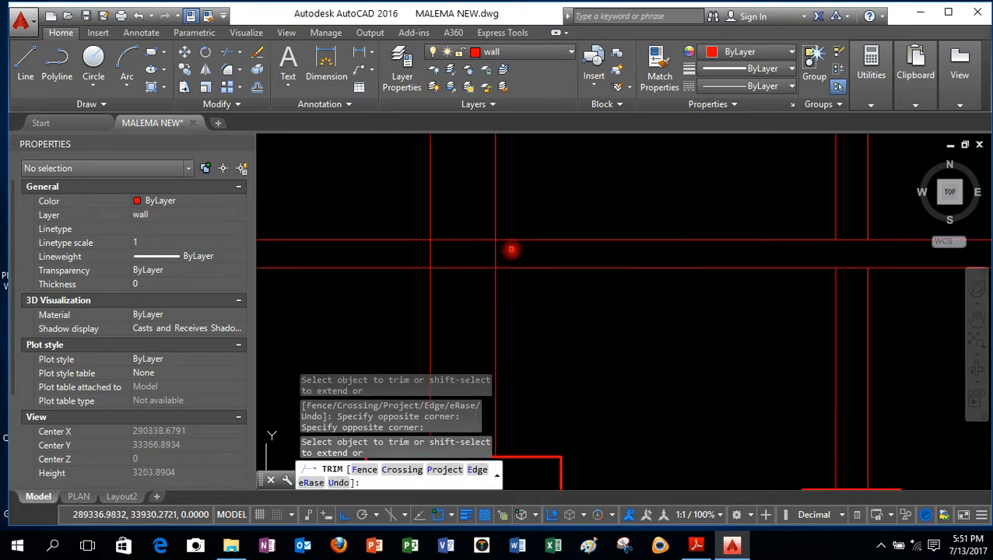
{"action": "left_click", "coordinate": [512, 249]}
{"action": "left_click", "coordinate": [414, 256]}
Step: Trim the inner face lines of both outer walls between the floor slab lines and end the Trim command
{"action": "scroll", "coordinate": [526, 227], "scroll_direction": "down", "scroll_amount": 4}
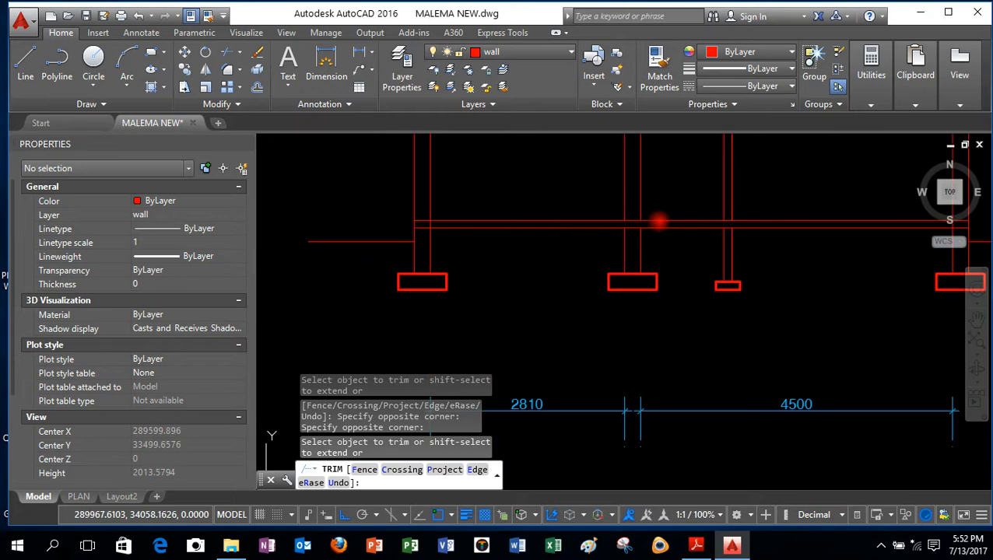
{"action": "scroll", "coordinate": [411, 222], "scroll_direction": "up", "scroll_amount": 3}
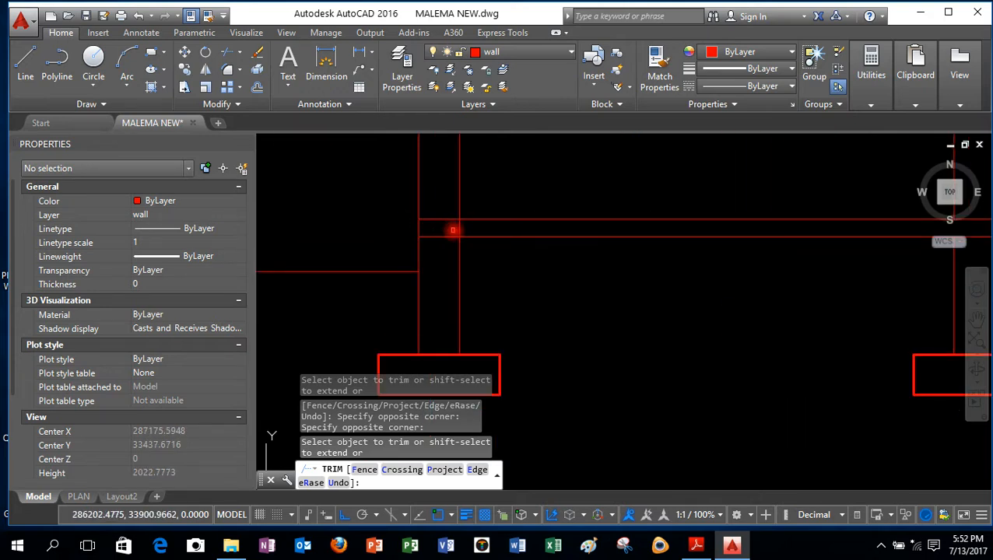
{"action": "left_click", "coordinate": [438, 229]}
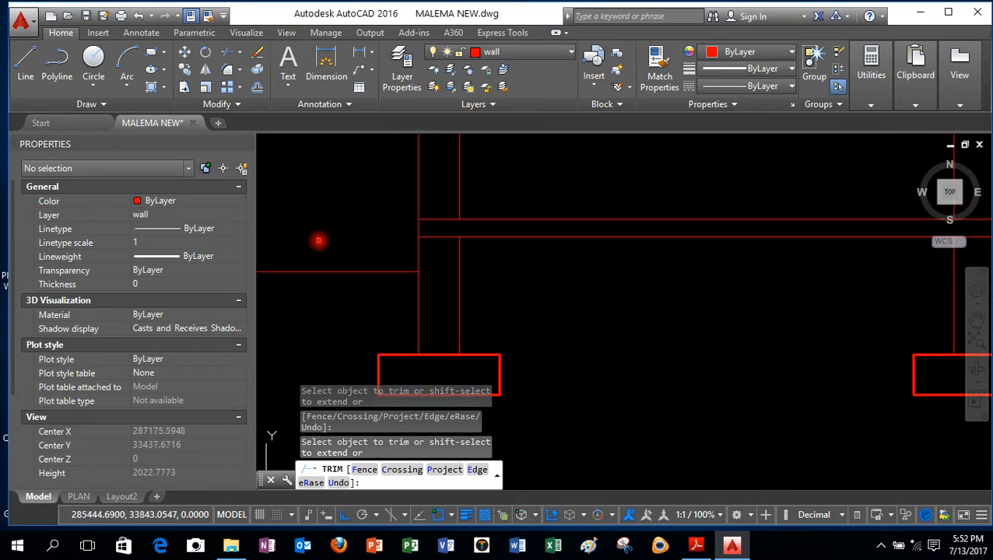
{"action": "scroll", "coordinate": [318, 240], "scroll_direction": "down", "scroll_amount": 4}
{"action": "scroll", "coordinate": [667, 238], "scroll_direction": "up", "scroll_amount": 4}
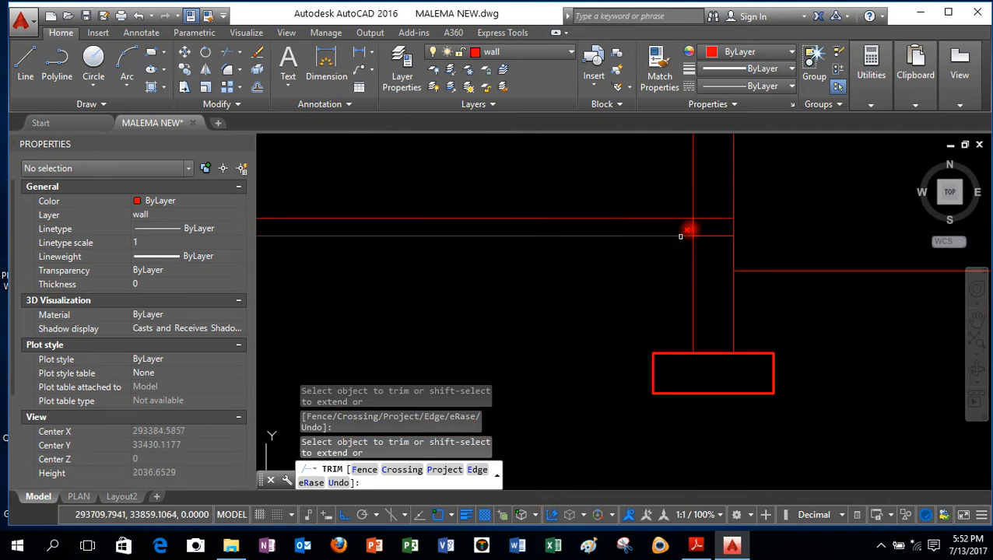
{"action": "scroll", "coordinate": [734, 204], "scroll_direction": "down", "scroll_amount": 3}
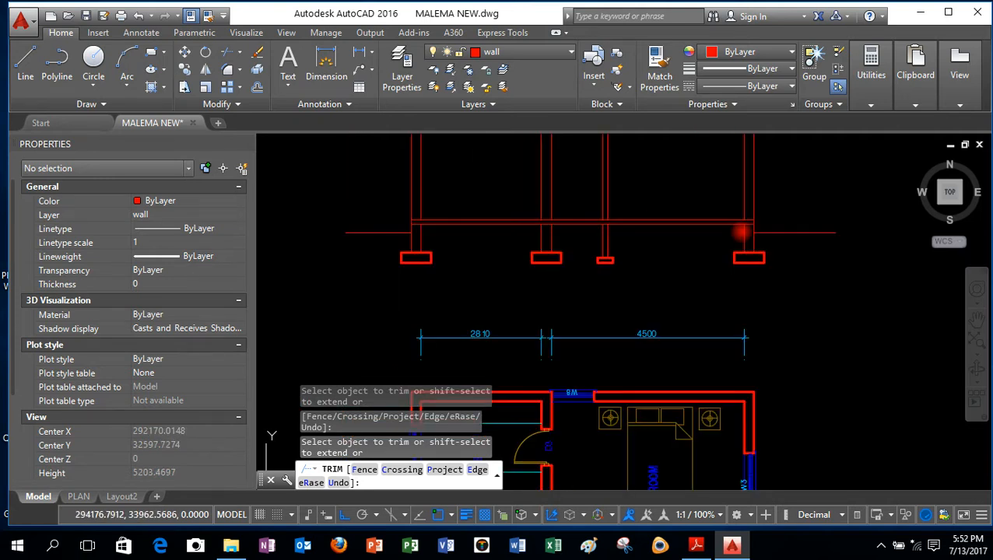
{"action": "scroll", "coordinate": [442, 220], "scroll_direction": "up", "scroll_amount": 3}
{"action": "scroll", "coordinate": [356, 220], "scroll_direction": "up", "scroll_amount": 2}
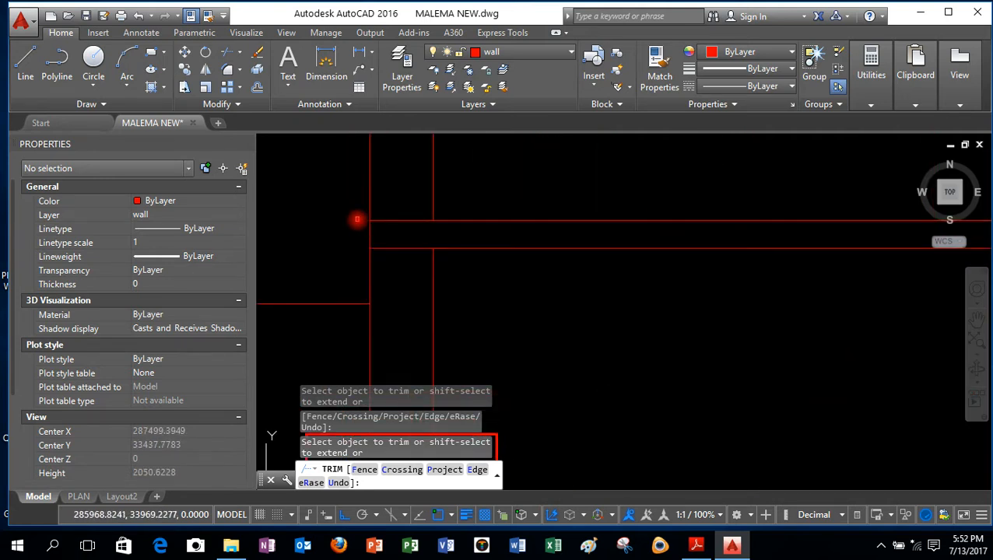
{"action": "left_click", "coordinate": [433, 198]}
{"action": "right_click", "coordinate": [496, 186]}
{"action": "left_click", "coordinate": [508, 193]}
Step: Draw a short vertical line about 260 long below the floor slab, just inside the left outer wall
{"action": "scroll", "coordinate": [417, 226], "scroll_direction": "down", "scroll_amount": 3}
{"action": "scroll", "coordinate": [417, 226], "scroll_direction": "up", "scroll_amount": 5}
{"action": "scroll", "coordinate": [411, 232], "scroll_direction": "down", "scroll_amount": 1}
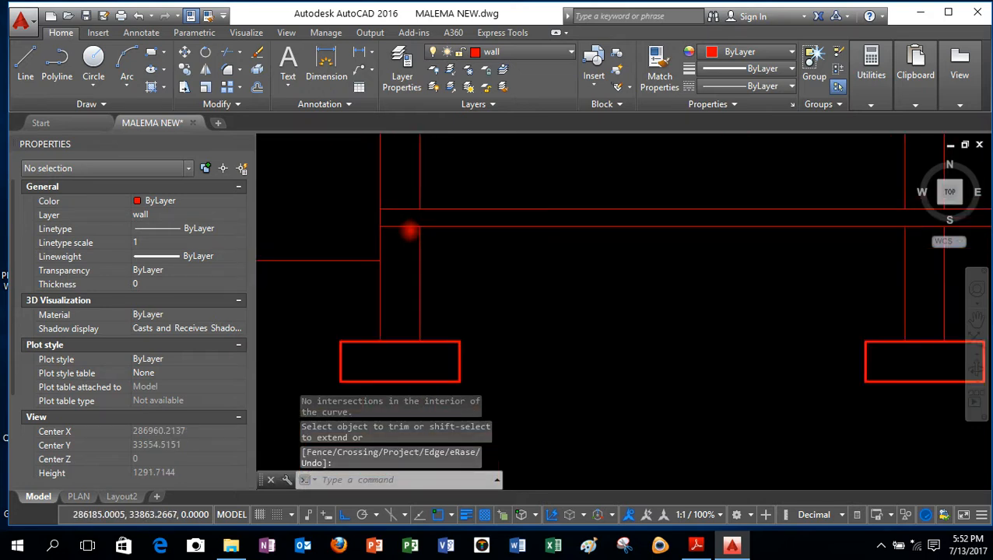
{"action": "scroll", "coordinate": [410, 234], "scroll_direction": "down", "scroll_amount": 2}
{"action": "scroll", "coordinate": [402, 251], "scroll_direction": "down", "scroll_amount": 2}
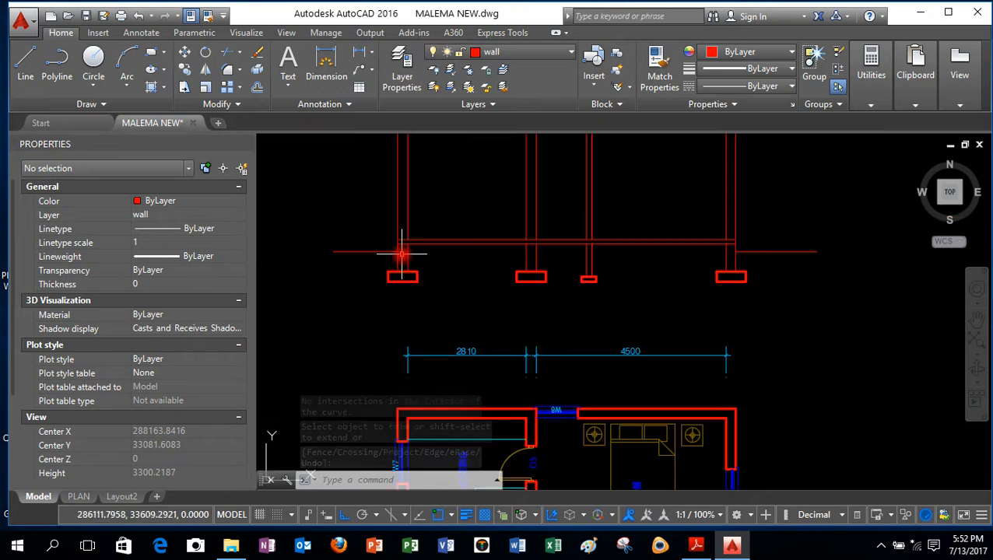
{"action": "scroll", "coordinate": [411, 251], "scroll_direction": "up", "scroll_amount": 2}
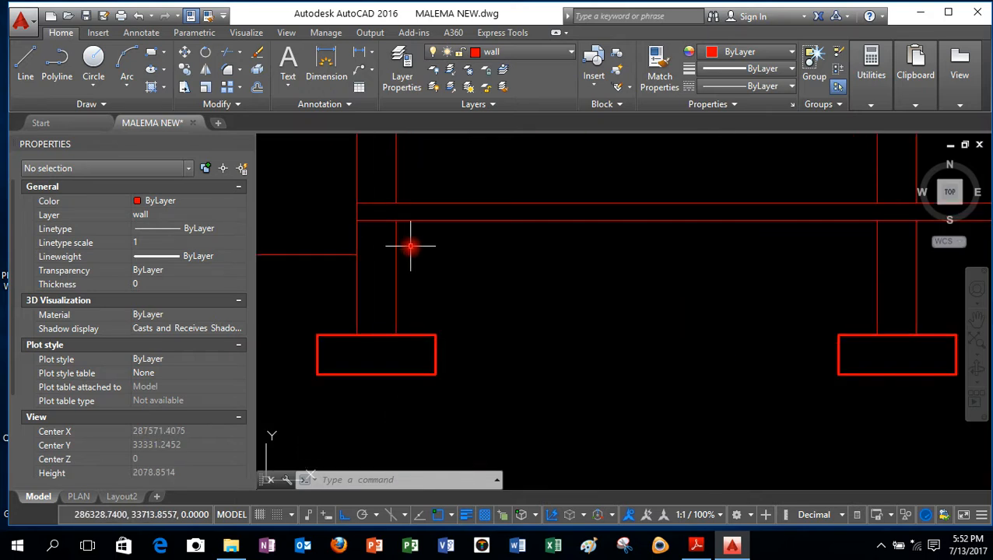
{"action": "left_click", "coordinate": [26, 63]}
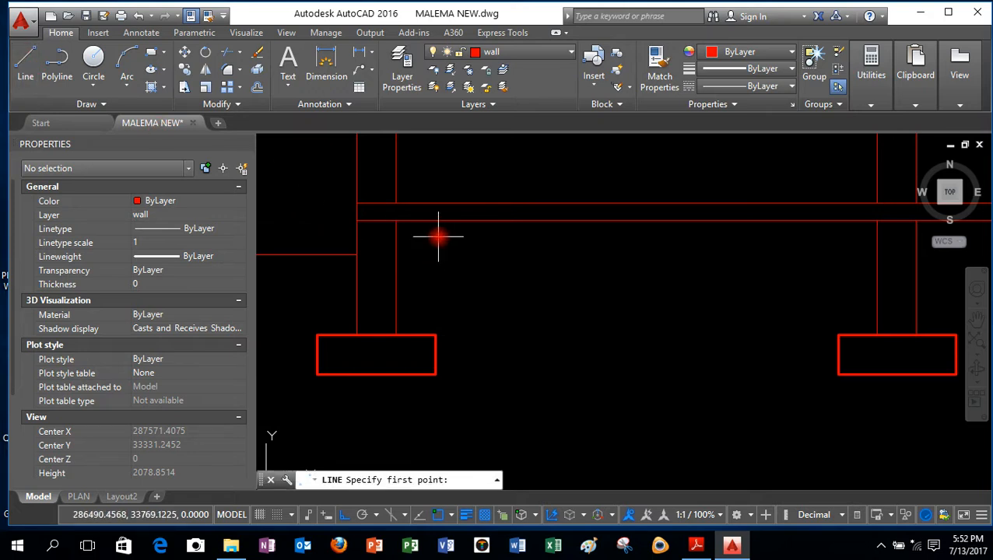
{"action": "left_click", "coordinate": [477, 246]}
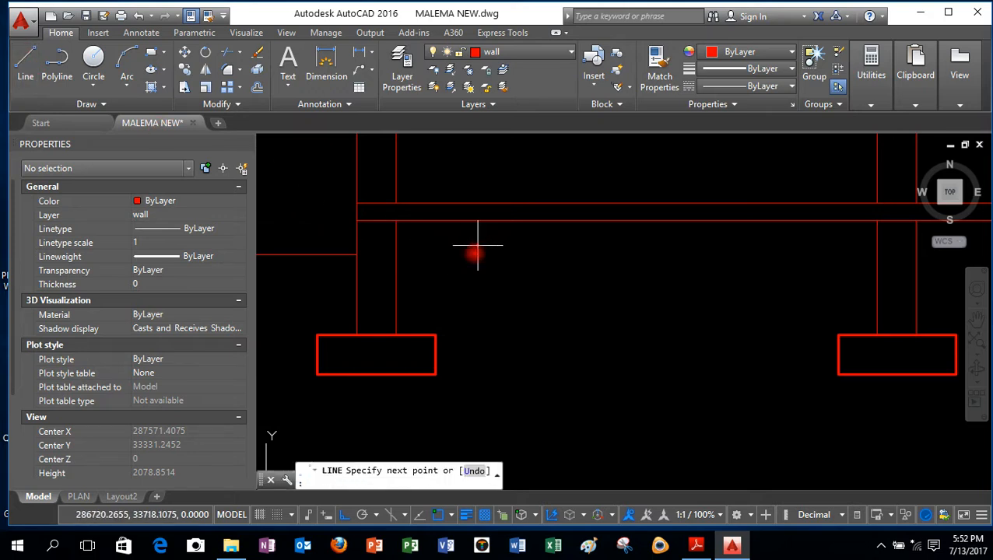
{"action": "right_click", "coordinate": [477, 290]}
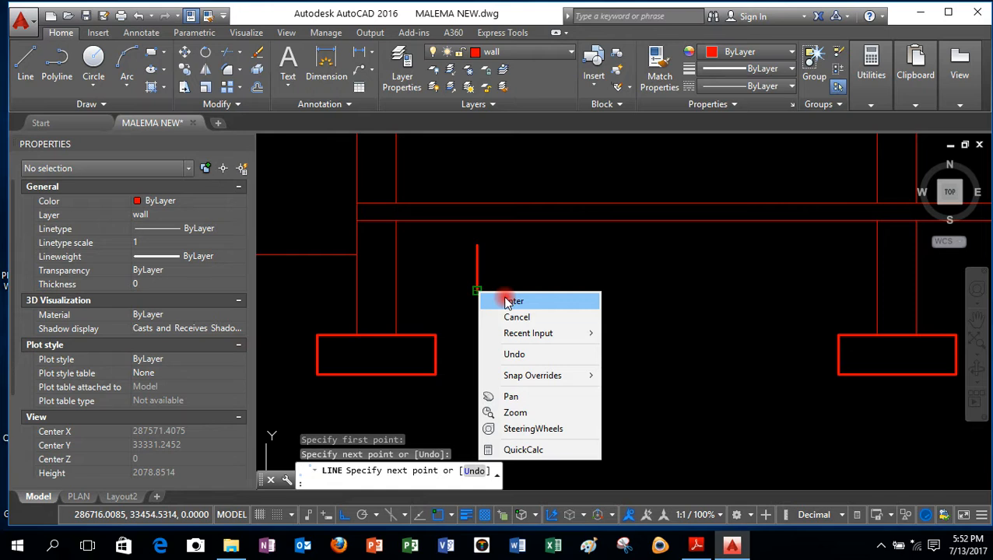
{"action": "left_click", "coordinate": [506, 299]}
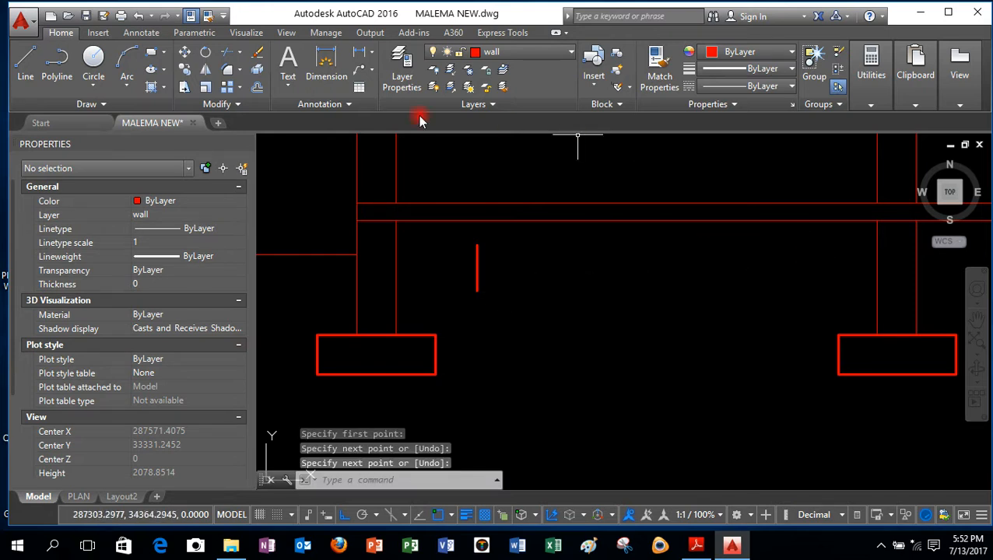
Step: Rotate the short vertical line by 45 degrees about its lower endpoint
{"action": "left_click", "coordinate": [207, 56]}
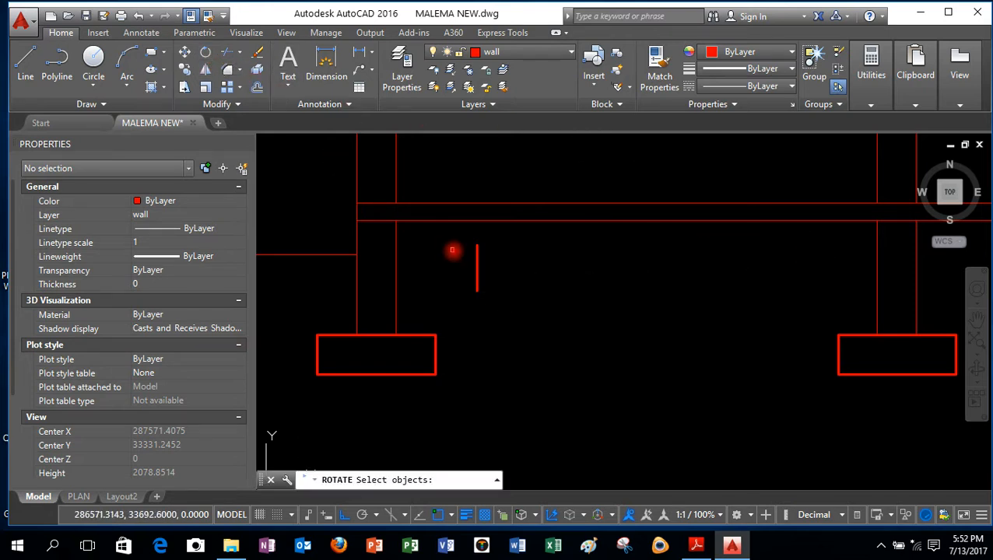
{"action": "left_click", "coordinate": [477, 268]}
{"action": "key", "text": "Return"}
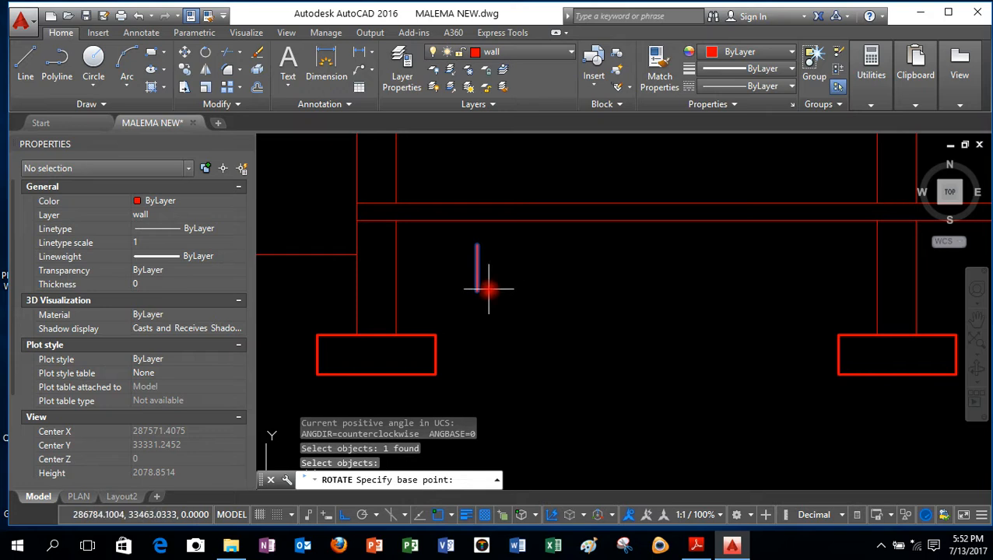
{"action": "left_click", "coordinate": [481, 291]}
{"action": "type", "text": "45"}
{"action": "key", "text": "Return"}
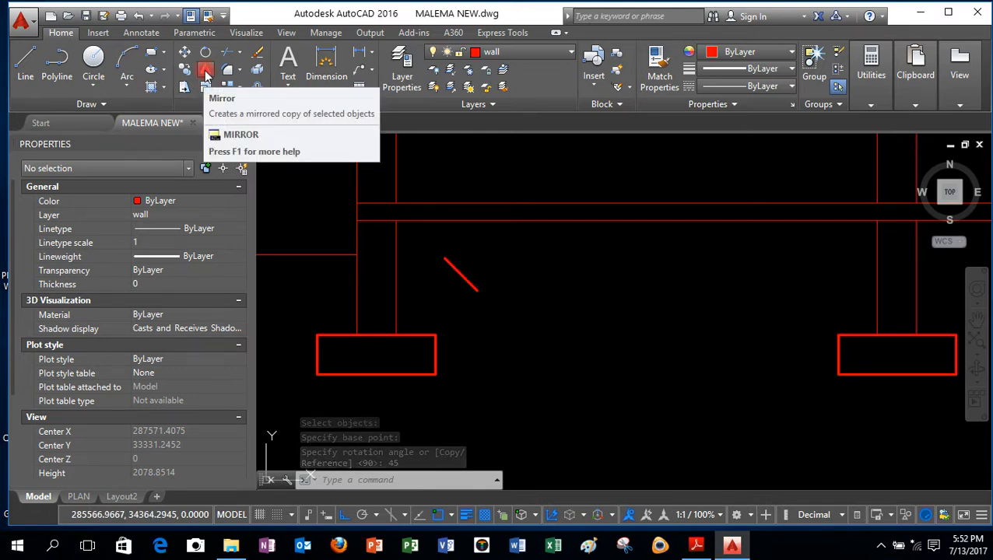
Step: Offset the floor slab's lower line 150 downward and end the Offset command
{"action": "left_click", "coordinate": [257, 86]}
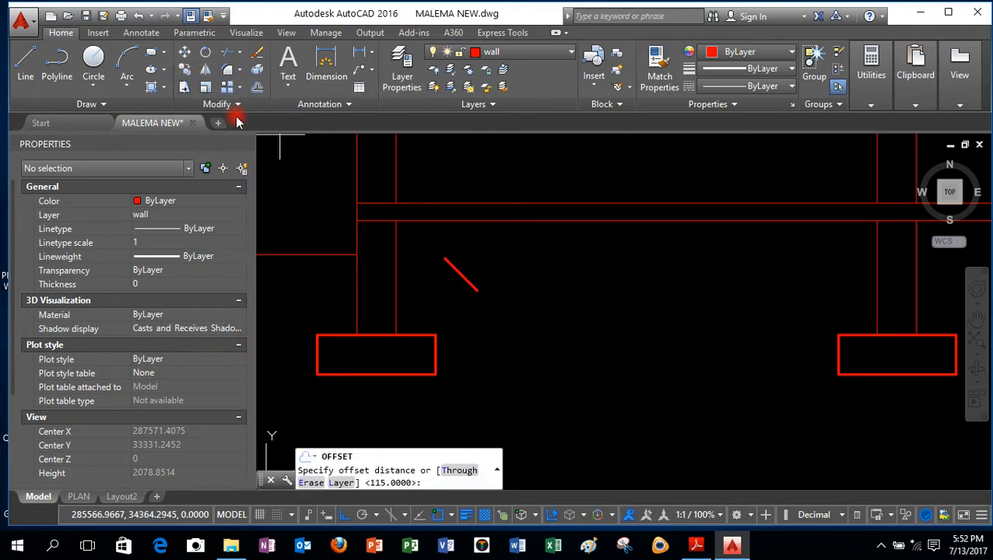
{"action": "key", "text": "Return"}
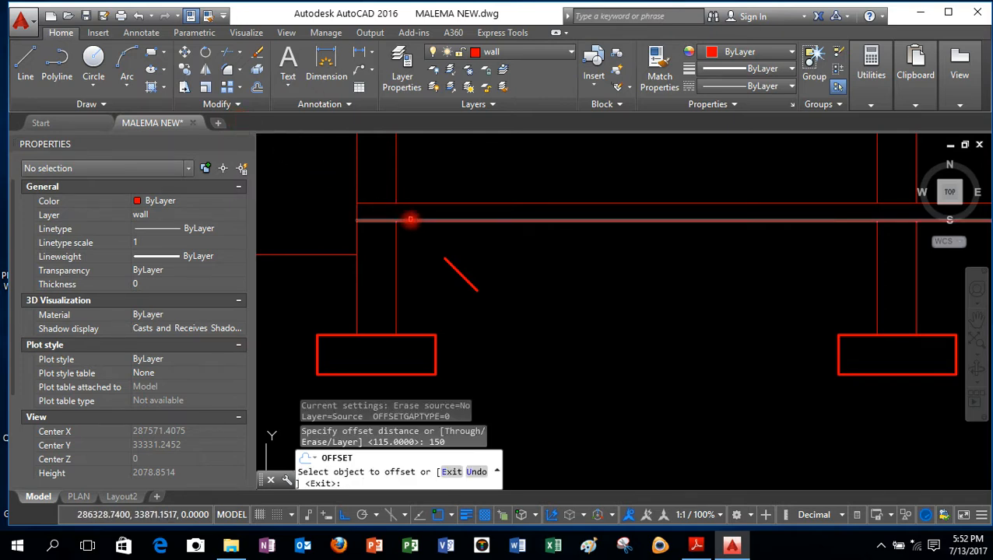
{"action": "left_click", "coordinate": [407, 220]}
{"action": "left_click", "coordinate": [420, 278]}
{"action": "right_click", "coordinate": [444, 284]}
{"action": "left_click", "coordinate": [459, 299]}
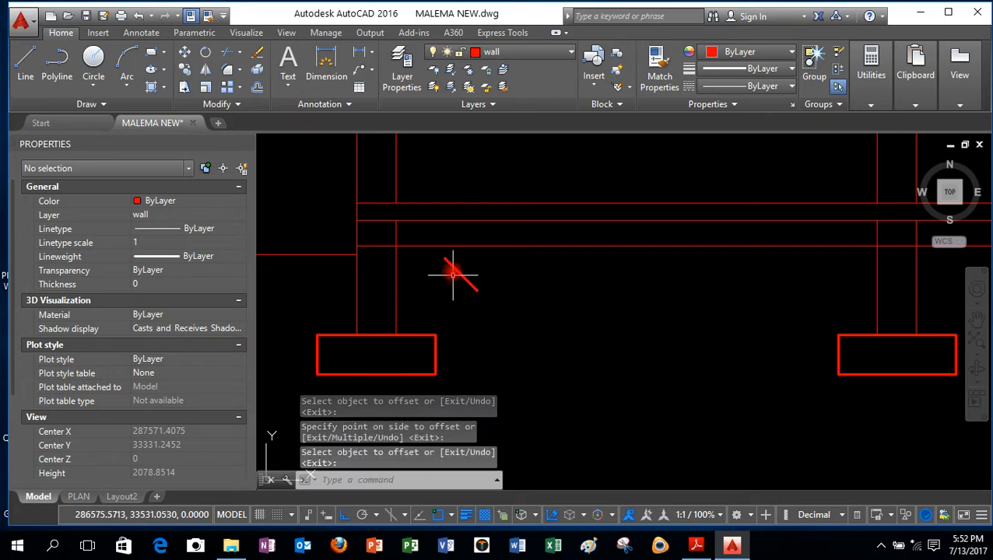
Step: Move the diagonal line by its upper endpoint to the corner where the left wall's inner face meets the slab's underside
{"action": "left_click", "coordinate": [185, 54]}
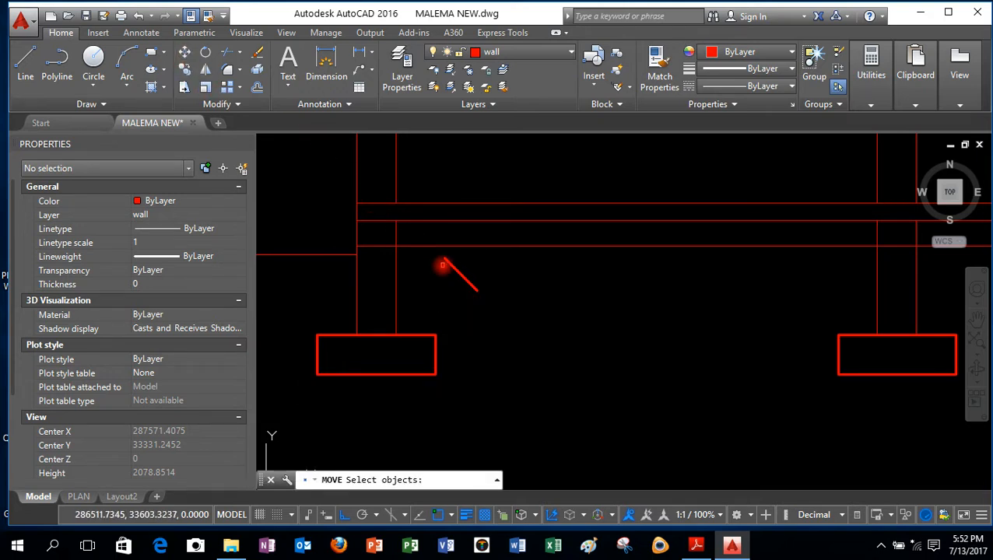
{"action": "left_click", "coordinate": [455, 264]}
{"action": "key", "text": "Return"}
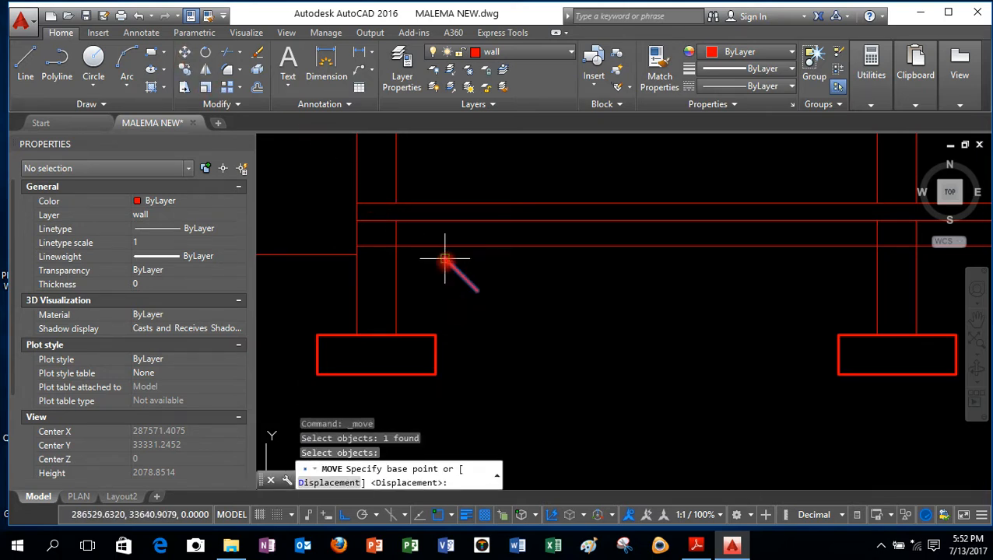
{"action": "left_click", "coordinate": [445, 258]}
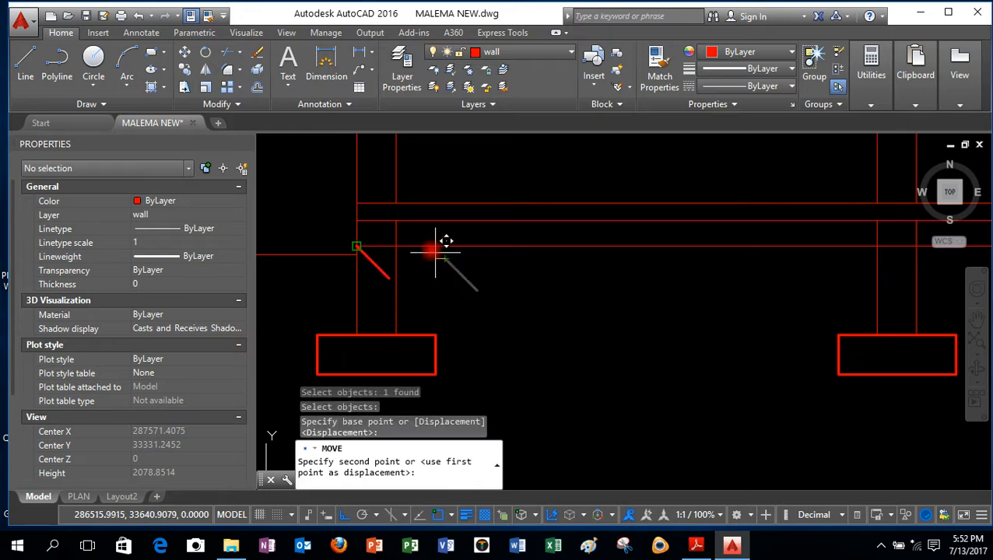
{"action": "left_click", "coordinate": [401, 224]}
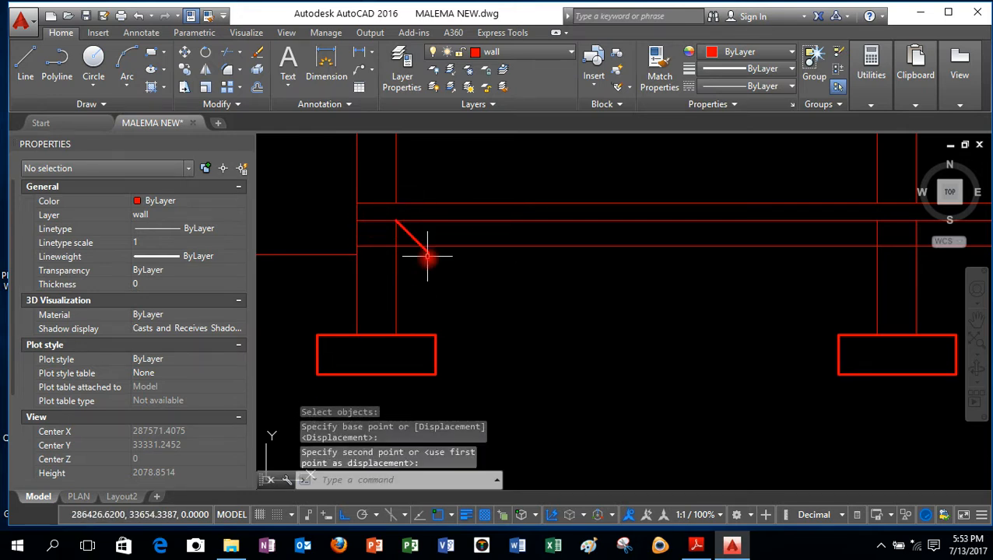
Step: Match the short diagonal line's properties to the floor slab's lower line
{"action": "scroll", "coordinate": [426, 254], "scroll_direction": "up", "scroll_amount": 5}
{"action": "scroll", "coordinate": [506, 283], "scroll_direction": "down", "scroll_amount": 3}
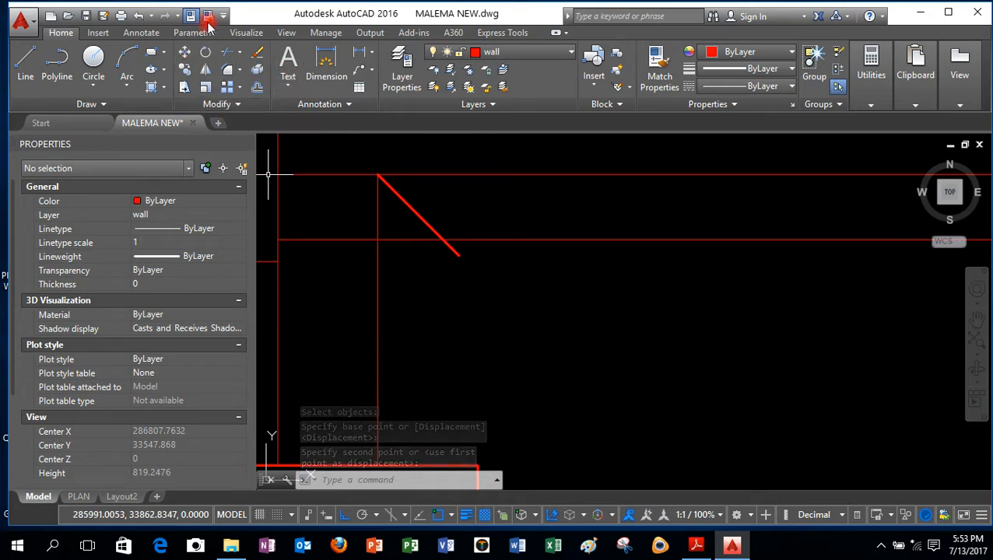
{"action": "type", "text": "ma"}
{"action": "key", "text": "Return"}
{"action": "left_click", "coordinate": [332, 184]}
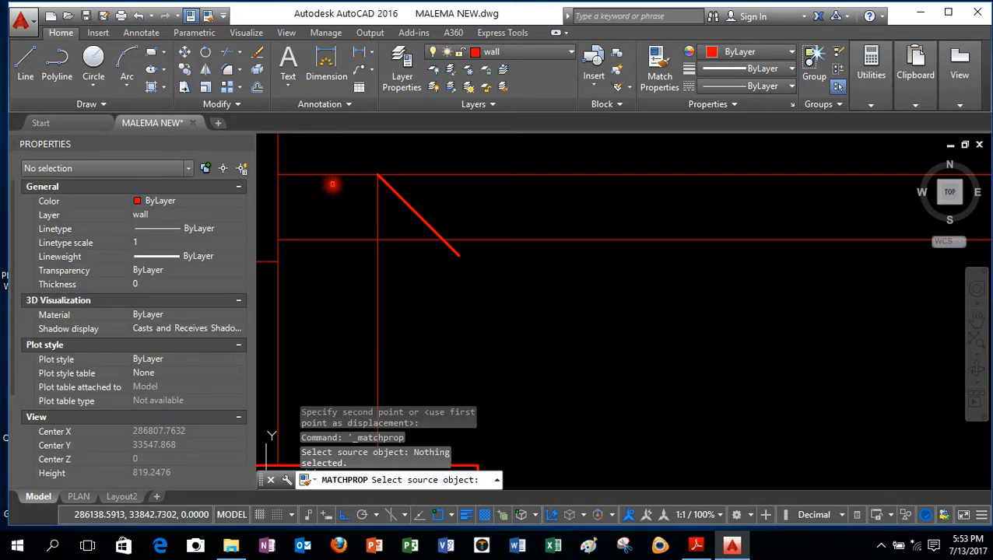
{"action": "left_click", "coordinate": [327, 175]}
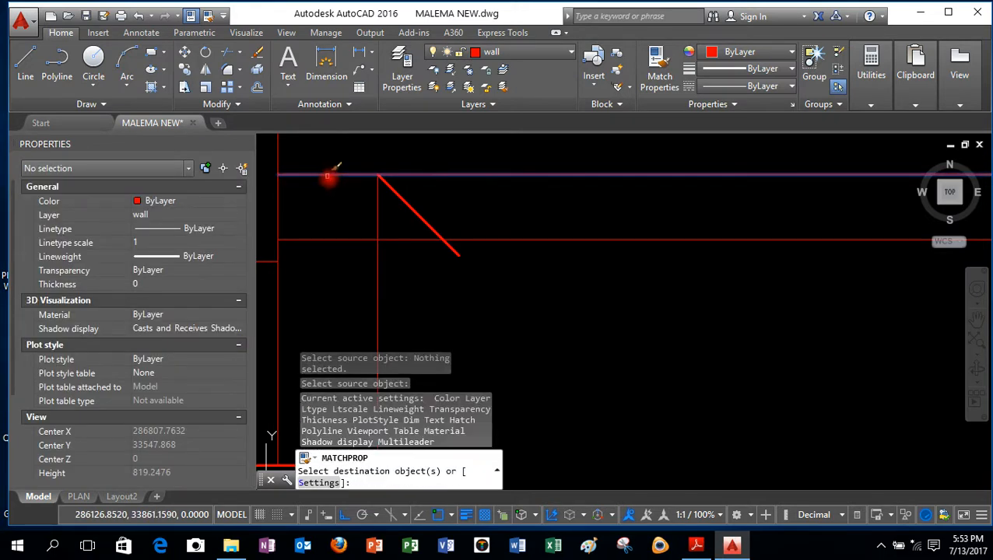
{"action": "left_click", "coordinate": [386, 185]}
{"action": "right_click", "coordinate": [387, 168]}
{"action": "left_click", "coordinate": [397, 173]}
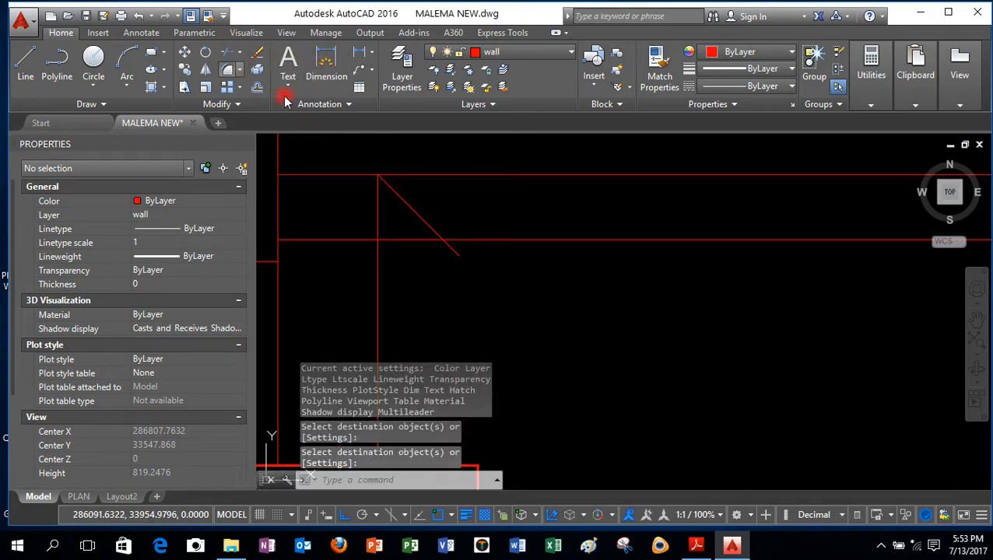
Step: Trim the end of the diagonal line that projects below the offset line under the floor slab
{"action": "left_click", "coordinate": [223, 53]}
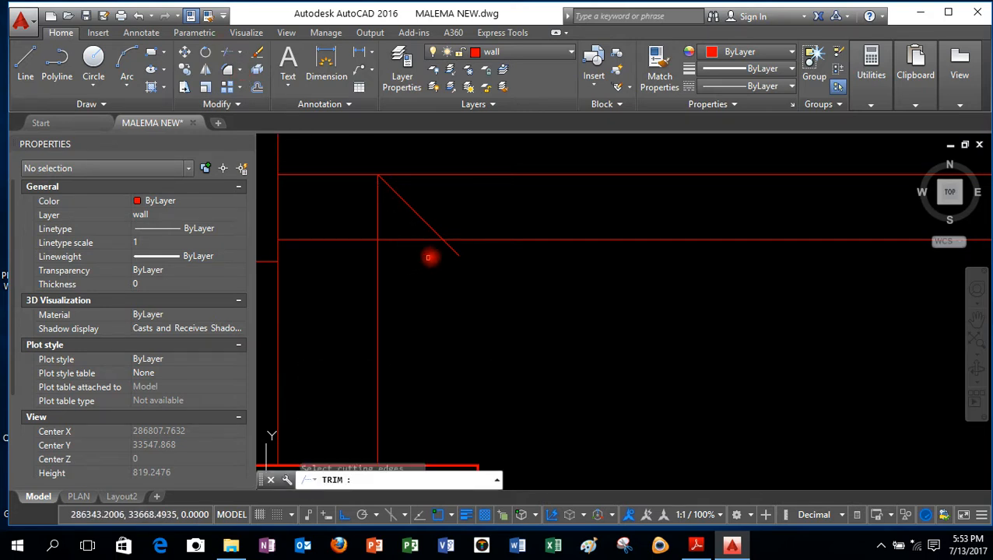
{"action": "key", "text": "Return"}
{"action": "left_click", "coordinate": [453, 247]}
{"action": "right_click", "coordinate": [454, 218]}
{"action": "left_click", "coordinate": [465, 222]}
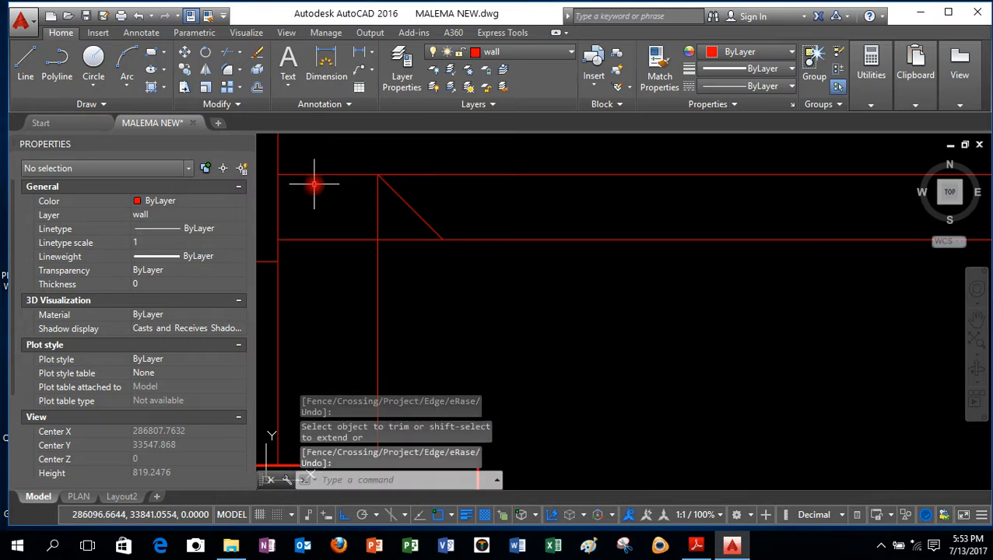
Step: Mirror the diagonal line about a vertical axis through its lower endpoint, keeping the original
{"action": "left_click", "coordinate": [204, 71]}
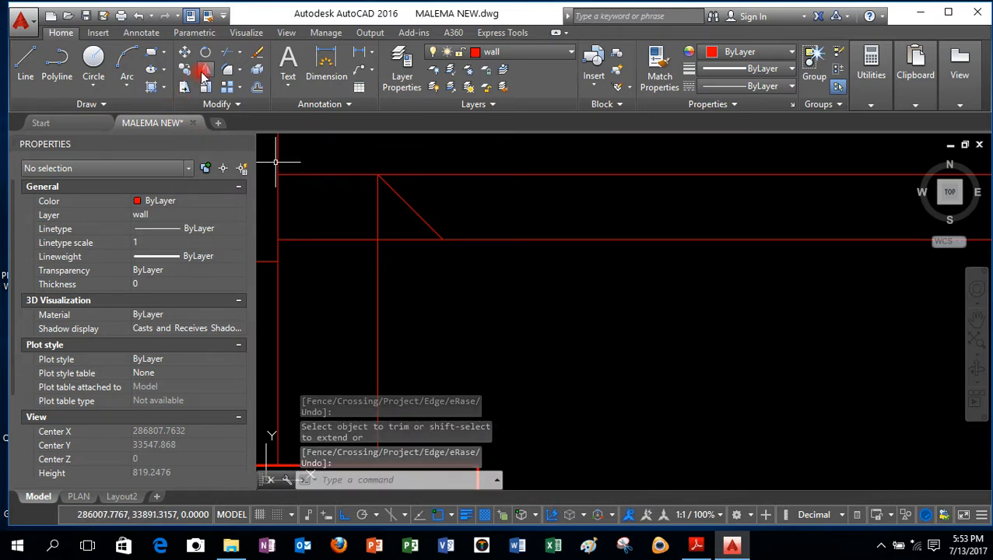
{"action": "left_click", "coordinate": [393, 192]}
{"action": "key", "text": "Return"}
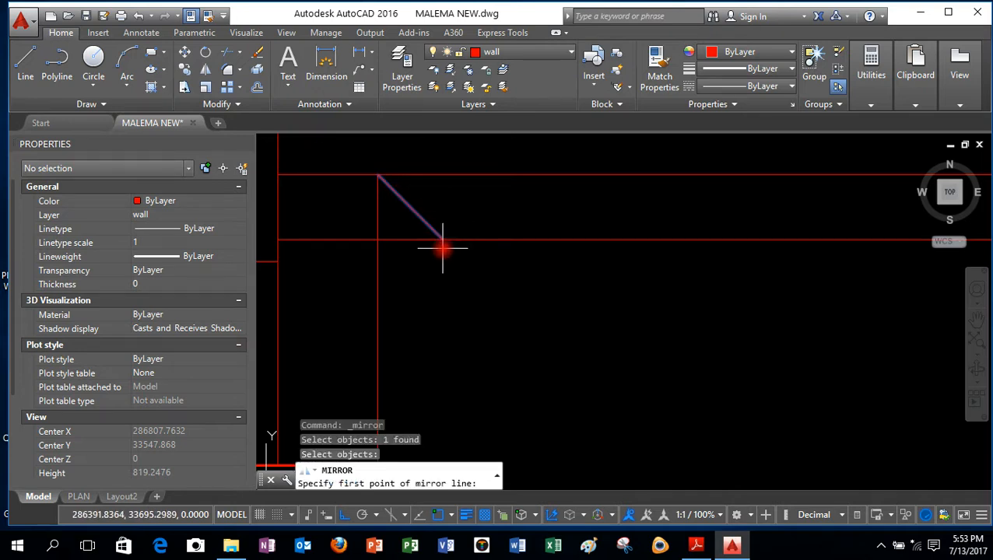
{"action": "left_click", "coordinate": [442, 244]}
{"action": "left_click", "coordinate": [444, 304]}
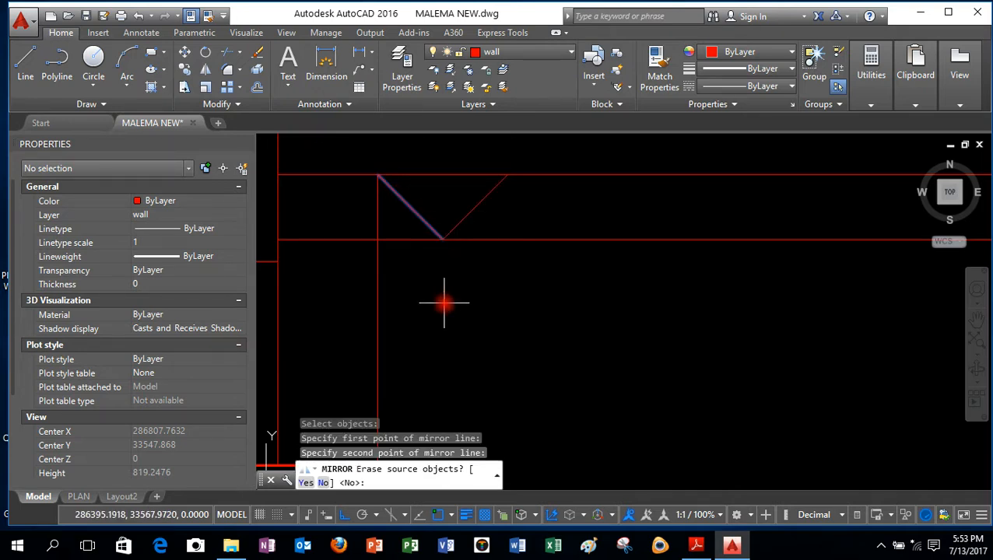
{"action": "right_click", "coordinate": [456, 315]}
{"action": "left_click", "coordinate": [459, 315]}
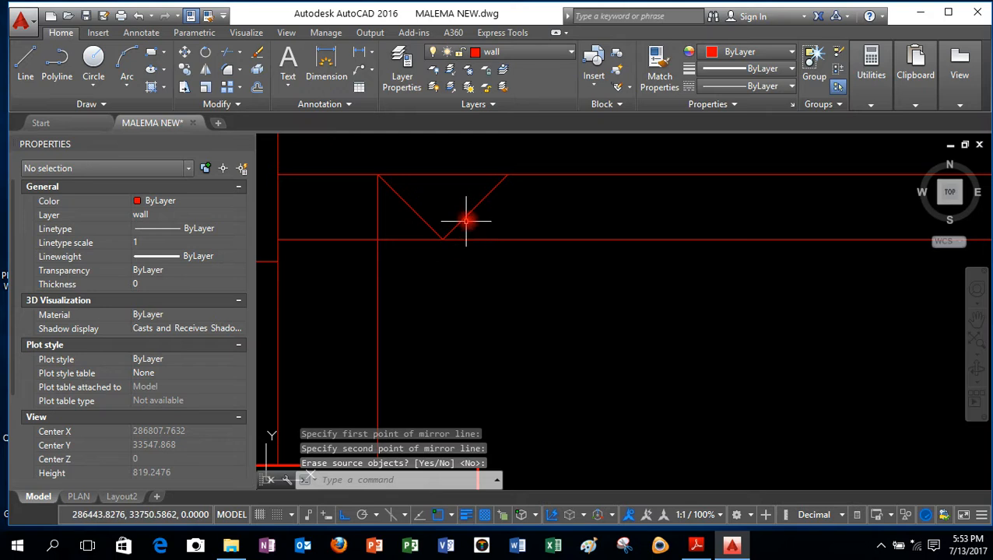
Step: Mirror the V-shaped pair of diagonals about a vertical axis through its upper right endpoint, keeping the originals
{"action": "right_click", "coordinate": [468, 151]}
{"action": "left_click", "coordinate": [479, 157]}
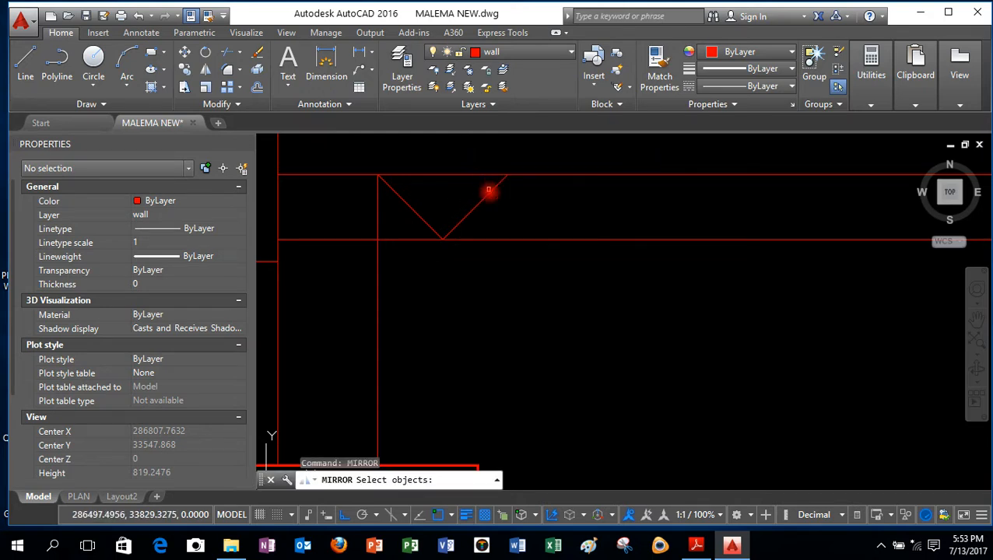
{"action": "left_click", "coordinate": [497, 212]}
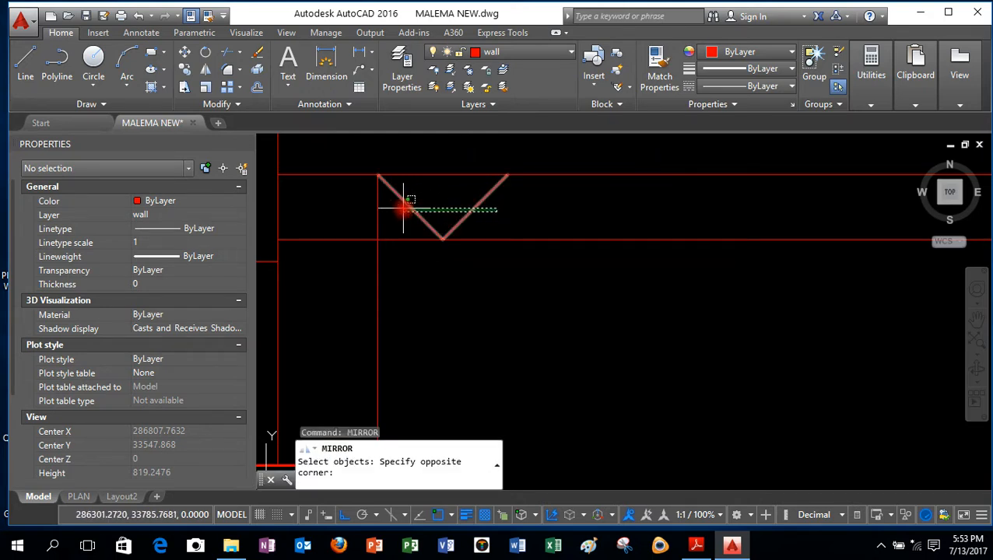
{"action": "left_click", "coordinate": [406, 207]}
{"action": "key", "text": "Return"}
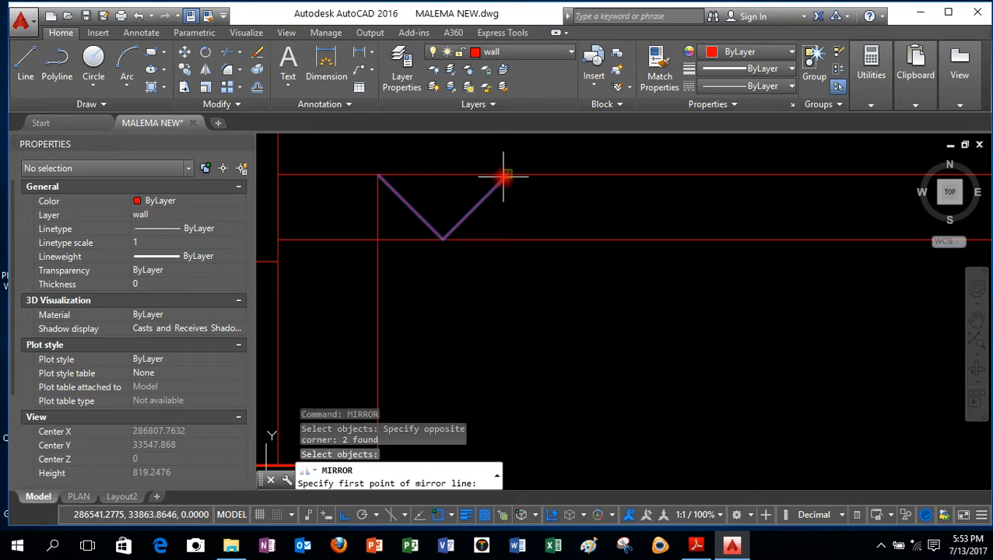
{"action": "left_click", "coordinate": [504, 178]}
{"action": "left_click", "coordinate": [502, 306]}
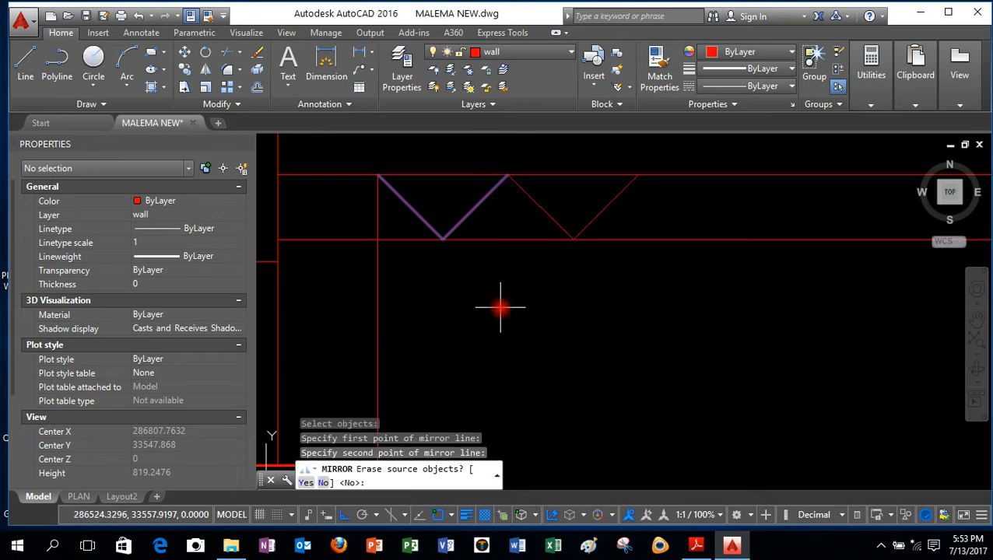
{"action": "right_click", "coordinate": [502, 310]}
{"action": "left_click", "coordinate": [515, 318]}
Step: Copy the four zigzag lines from their upper left endpoint, placing copies end to end under the slab across the first bay
{"action": "scroll", "coordinate": [435, 249], "scroll_direction": "down", "scroll_amount": 3}
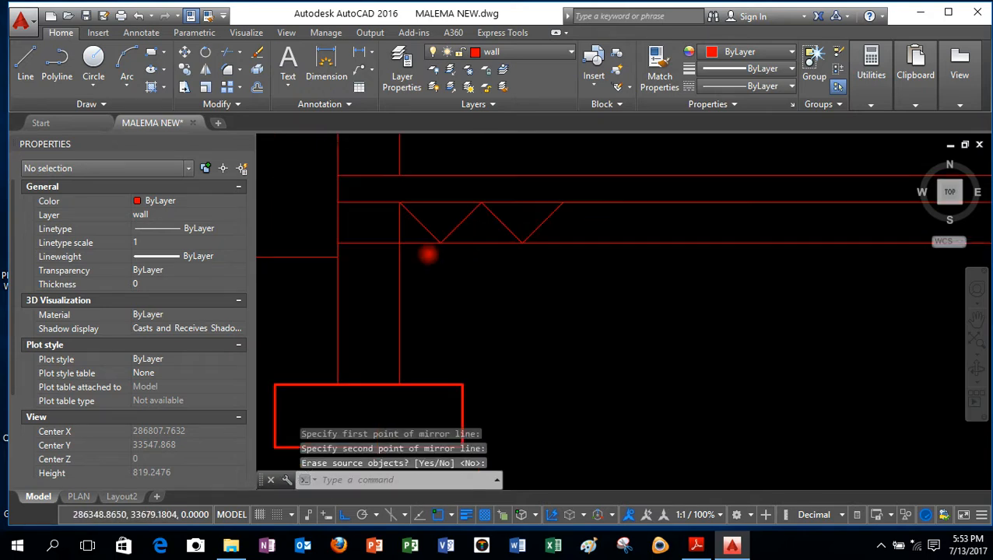
{"action": "scroll", "coordinate": [476, 242], "scroll_direction": "up", "scroll_amount": 1}
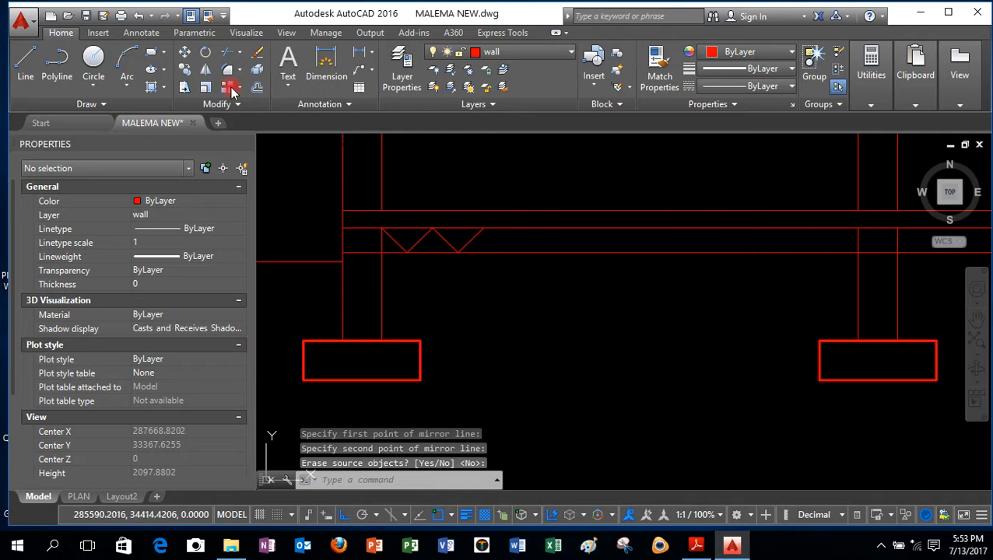
{"action": "left_click", "coordinate": [201, 92]}
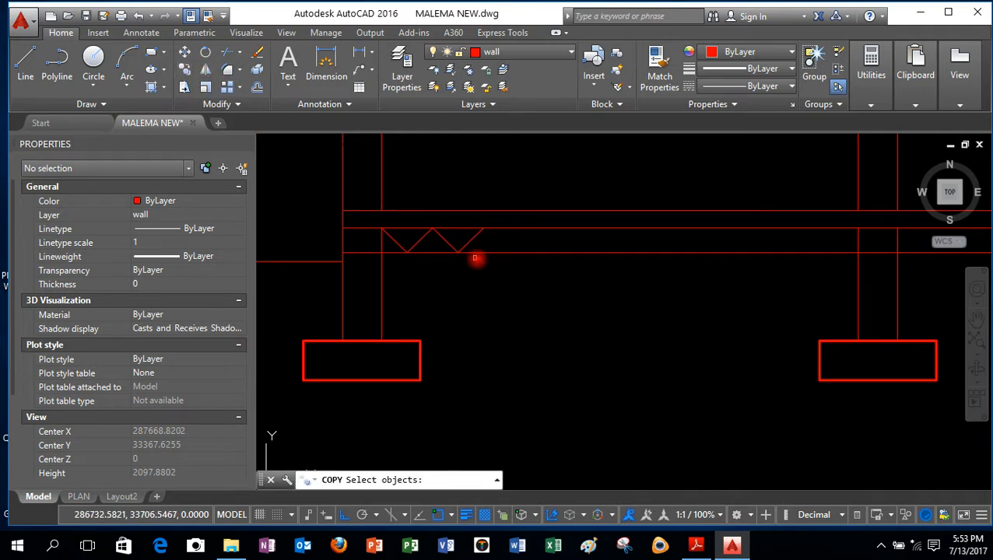
{"action": "left_click", "coordinate": [492, 243]}
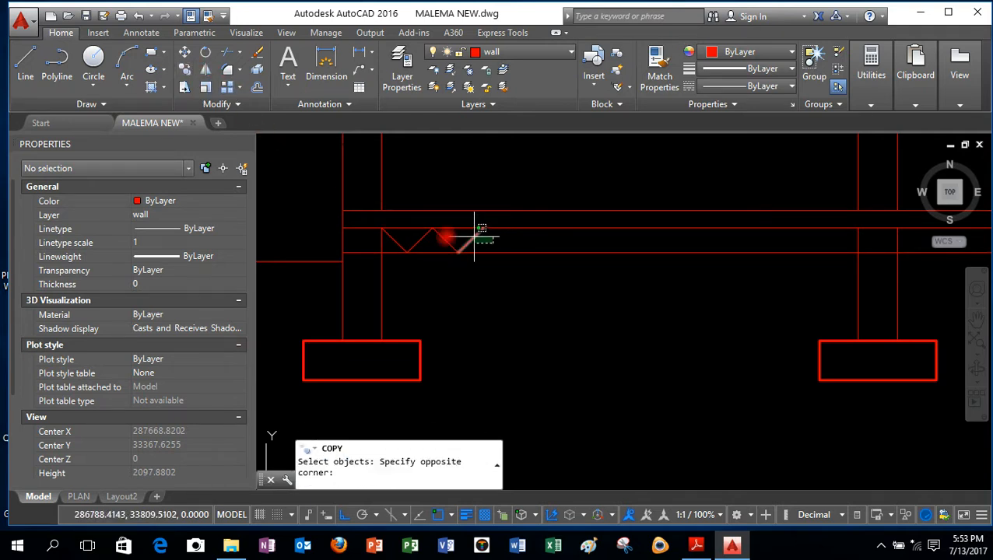
{"action": "left_click", "coordinate": [395, 241]}
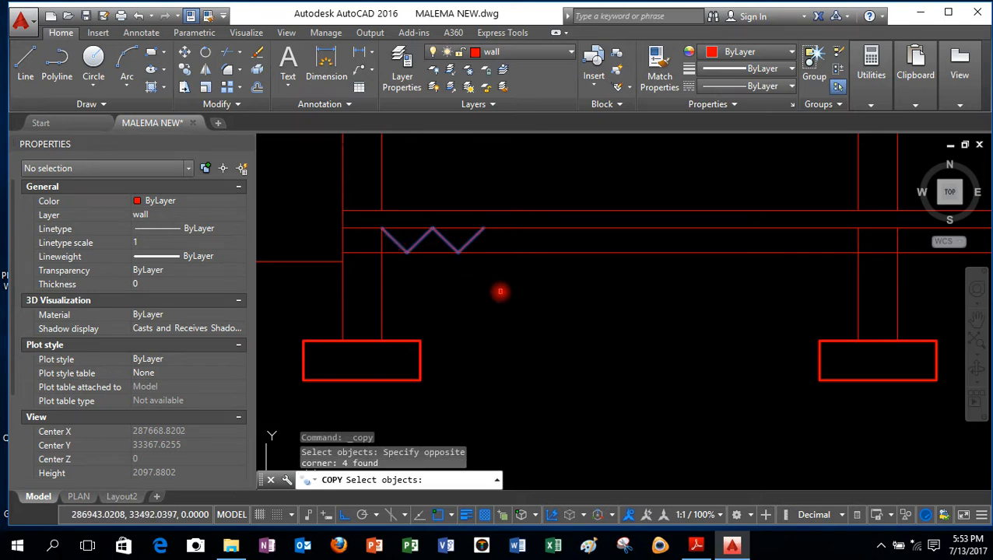
{"action": "key", "text": "Return"}
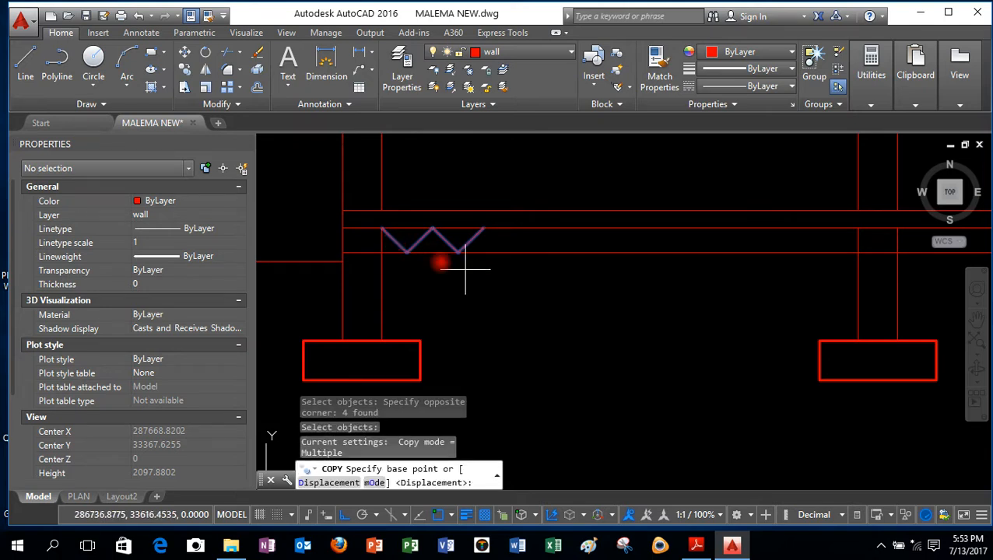
{"action": "left_click", "coordinate": [382, 227]}
{"action": "left_click", "coordinate": [481, 230]}
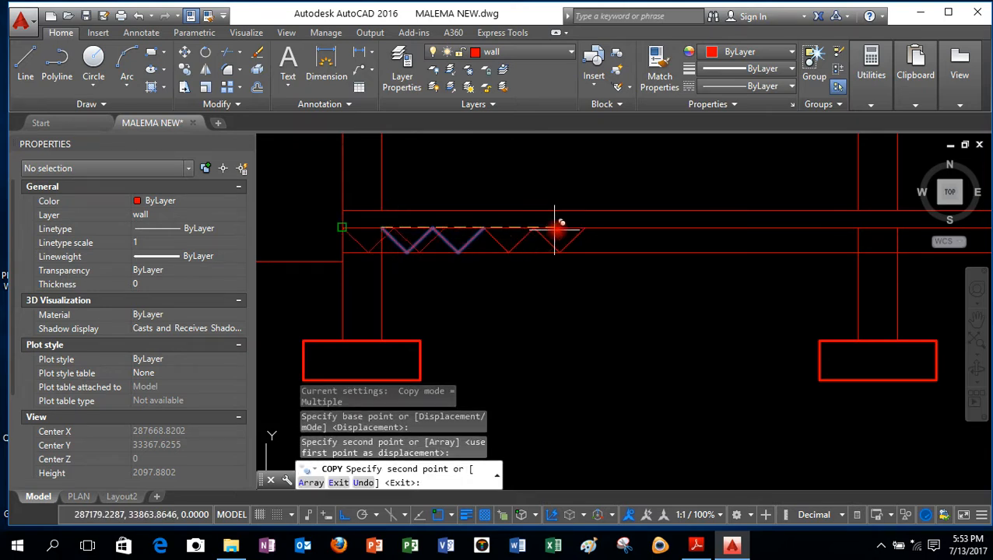
{"action": "left_click", "coordinate": [676, 228]}
{"action": "scroll", "coordinate": [798, 222], "scroll_direction": "up", "scroll_amount": 2}
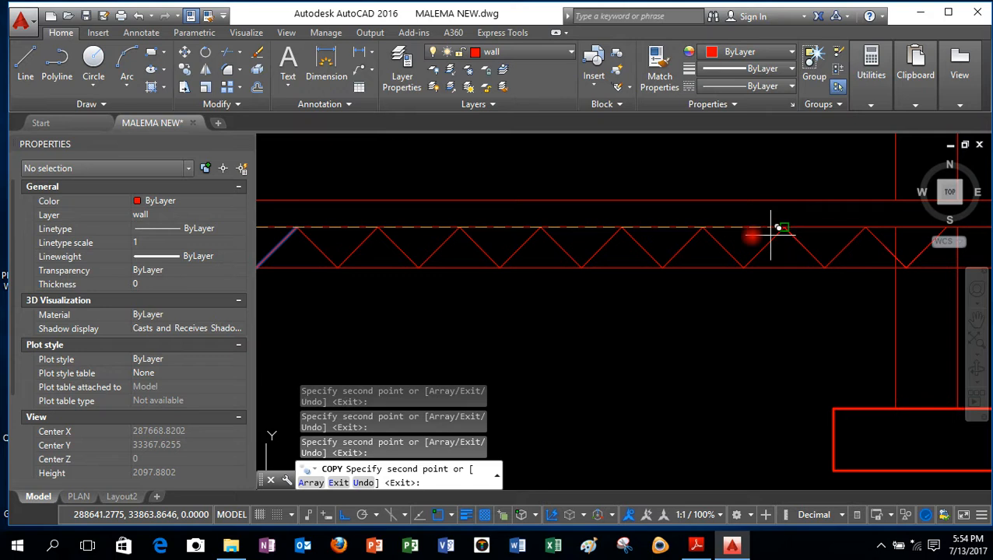
Step: Continue placing zigzag copies beneath the slab across the middle bay, up to the wall on the narrow footing
{"action": "left_click", "coordinate": [466, 238]}
{"action": "scroll", "coordinate": [545, 235], "scroll_direction": "down", "scroll_amount": 3}
{"action": "scroll", "coordinate": [684, 227], "scroll_direction": "up", "scroll_amount": 4}
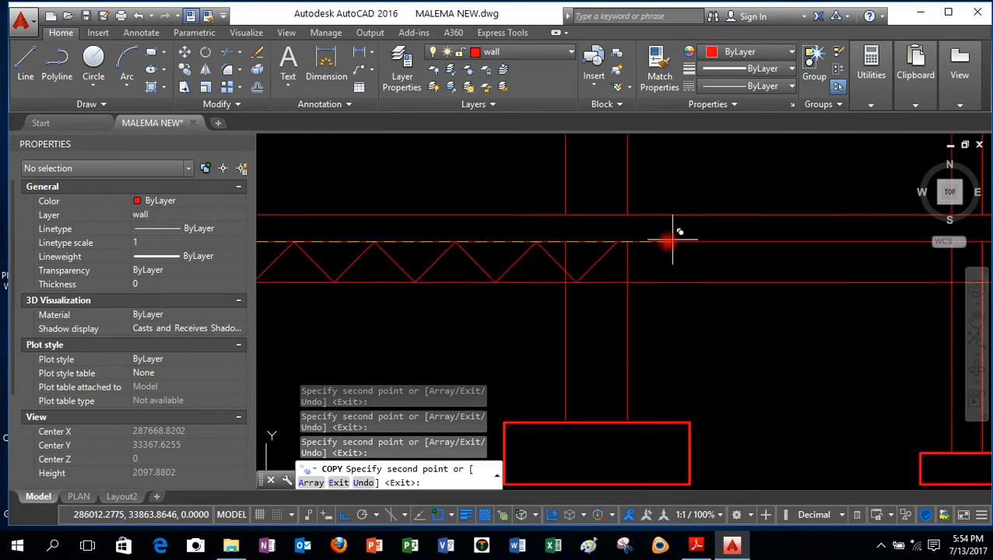
{"action": "scroll", "coordinate": [545, 238], "scroll_direction": "down", "scroll_amount": 4}
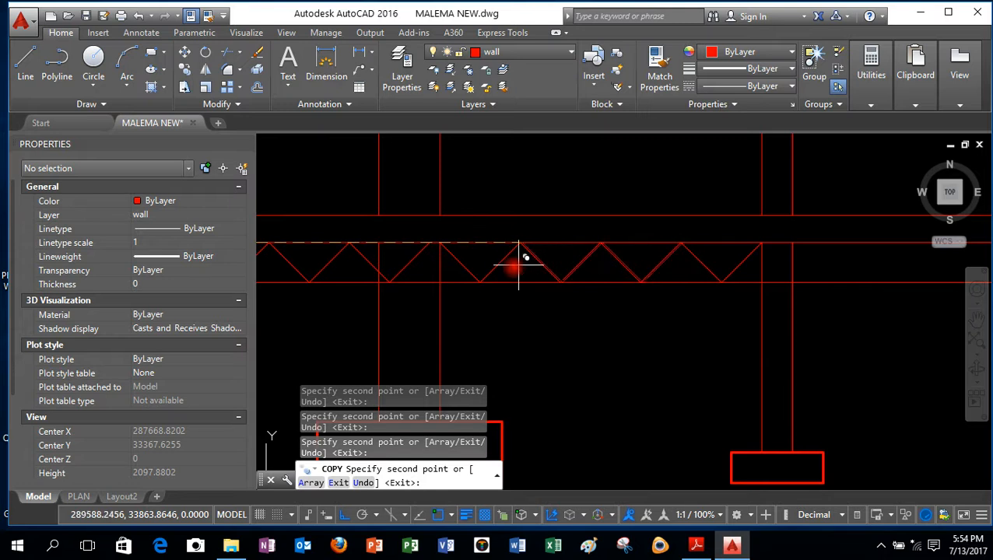
{"action": "scroll", "coordinate": [467, 265], "scroll_direction": "down", "scroll_amount": 4}
Step: Place zigzag copies end to end from the narrow-footing wall past the right outer wall, and end the Copy command
{"action": "scroll", "coordinate": [581, 203], "scroll_direction": "up", "scroll_amount": 5}
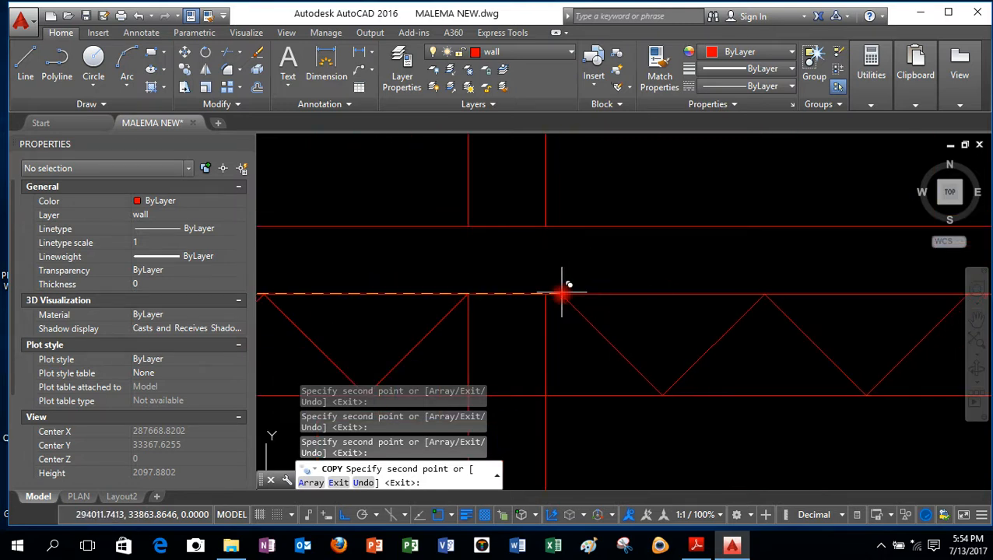
{"action": "scroll", "coordinate": [545, 274], "scroll_direction": "down", "scroll_amount": 3}
{"action": "scroll", "coordinate": [552, 246], "scroll_direction": "up", "scroll_amount": 4}
{"action": "scroll", "coordinate": [431, 243], "scroll_direction": "down", "scroll_amount": 2}
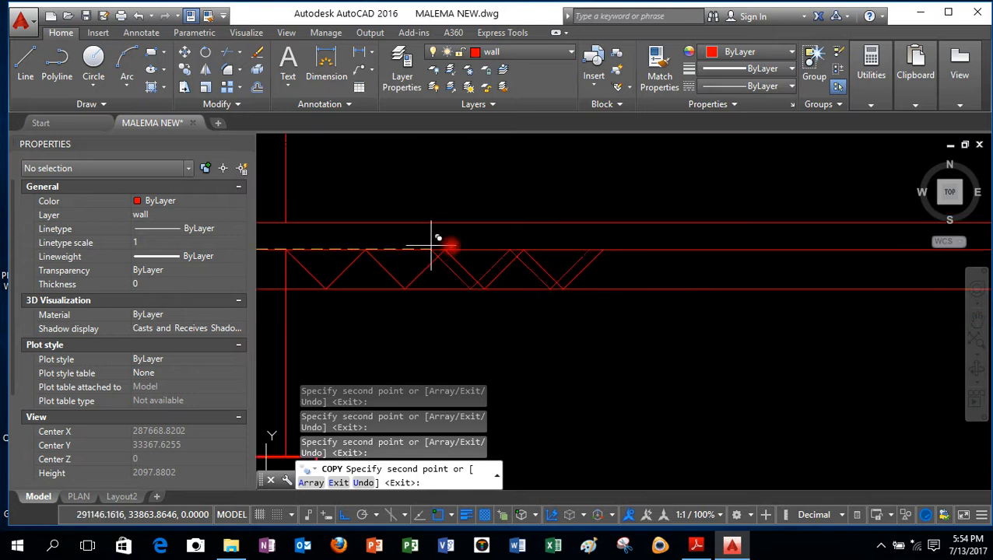
{"action": "scroll", "coordinate": [516, 257], "scroll_direction": "down", "scroll_amount": 2}
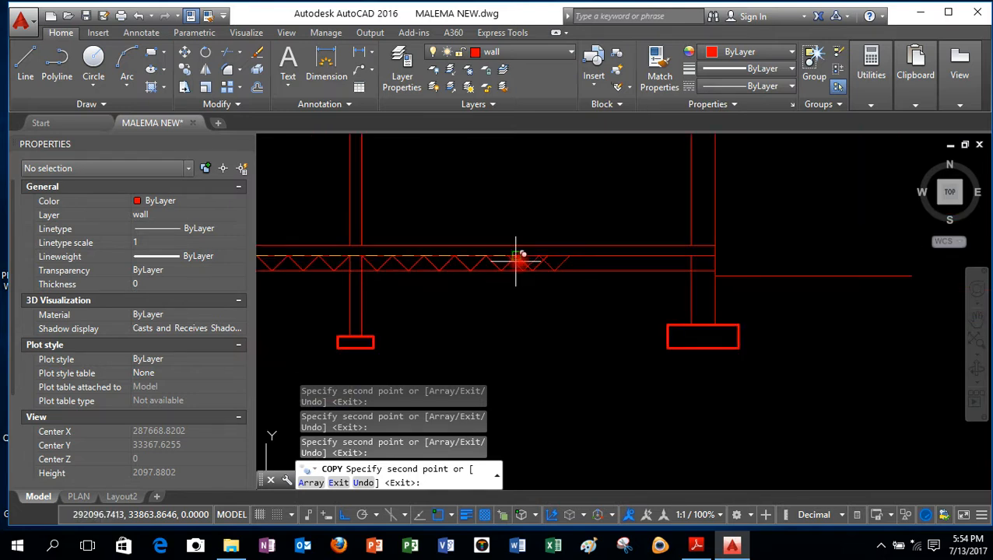
{"action": "scroll", "coordinate": [542, 265], "scroll_direction": "up", "scroll_amount": 3}
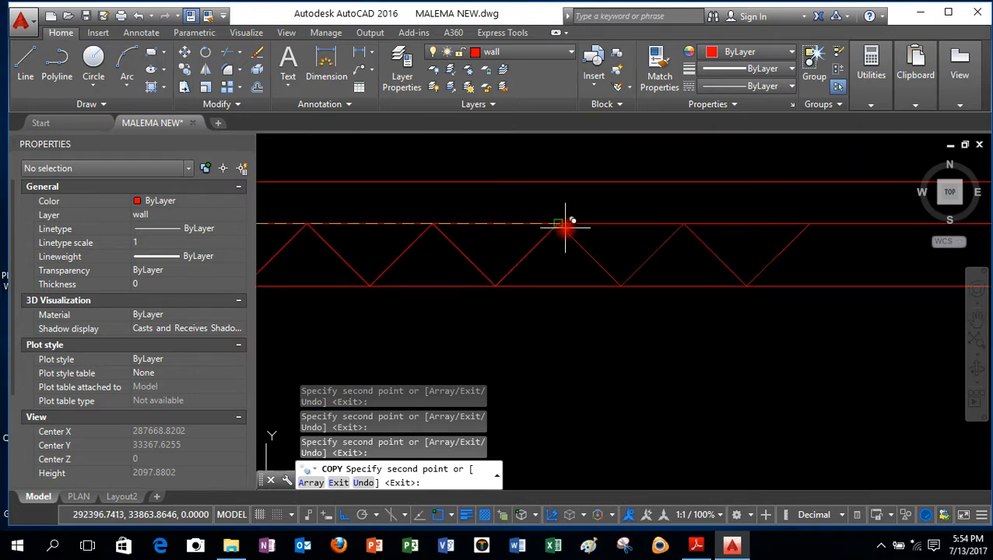
{"action": "scroll", "coordinate": [525, 262], "scroll_direction": "down", "scroll_amount": 3}
{"action": "scroll", "coordinate": [572, 248], "scroll_direction": "up", "scroll_amount": 4}
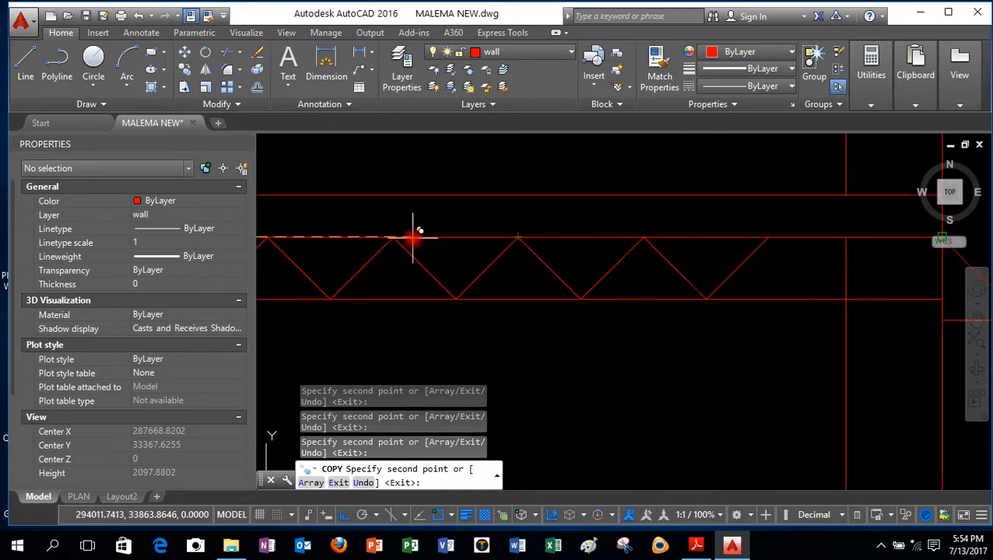
{"action": "scroll", "coordinate": [436, 234], "scroll_direction": "down", "scroll_amount": 2}
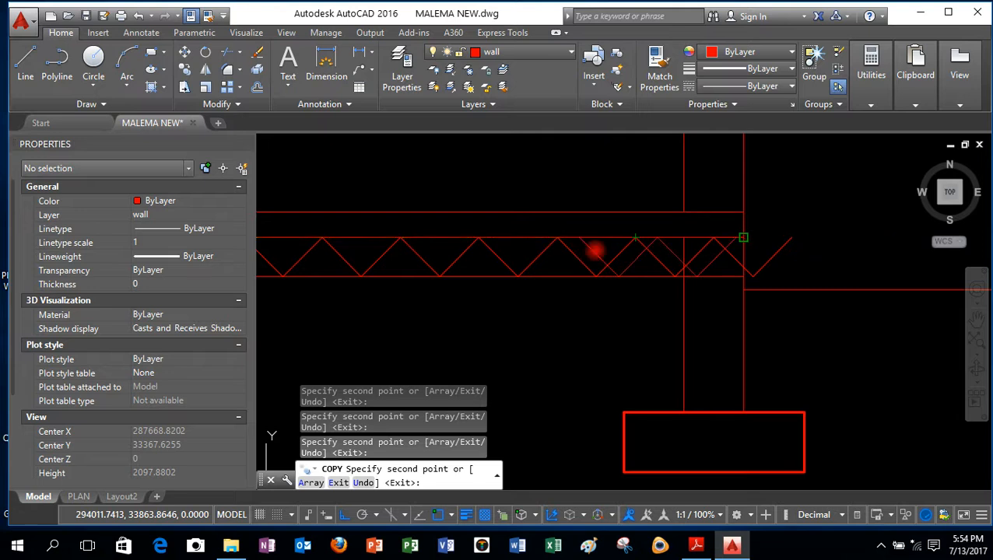
{"action": "right_click", "coordinate": [586, 221]}
{"action": "left_click", "coordinate": [595, 223]}
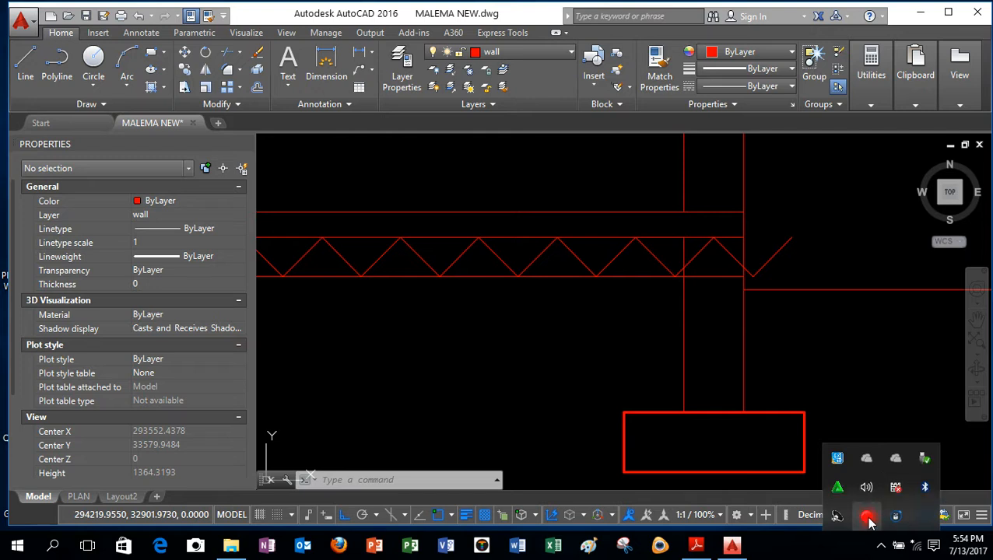
{"action": "left_click", "coordinate": [866, 516]}
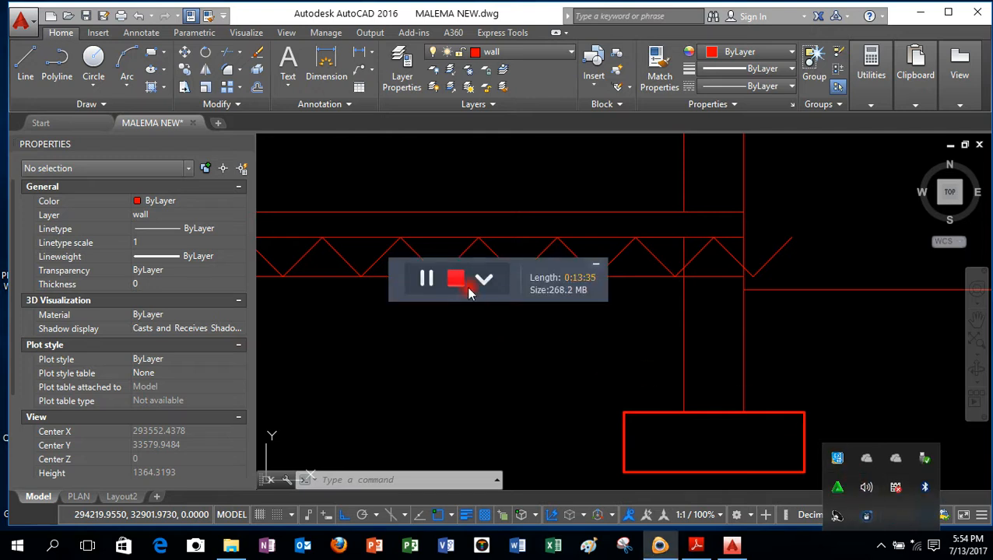